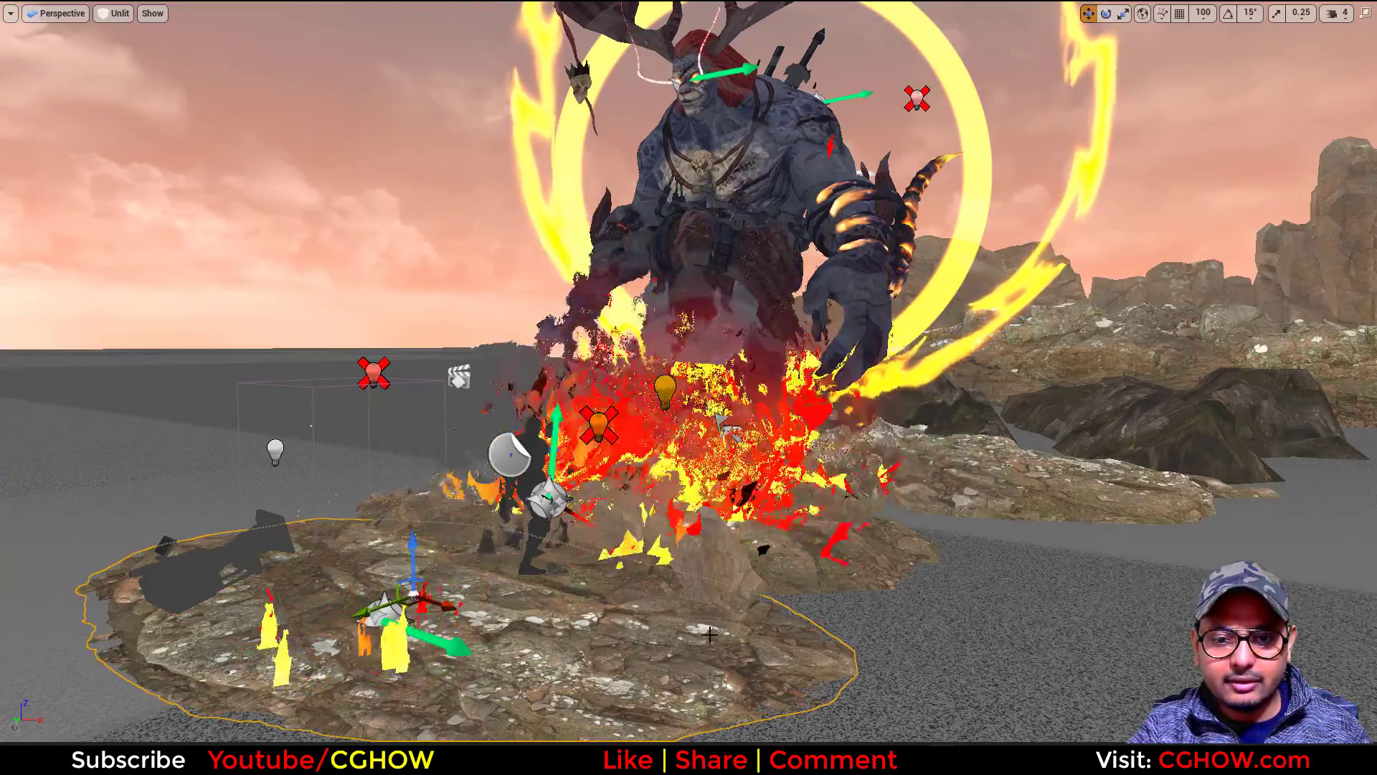
Examine the foreground rocks and the fire effect burning around the giant's feet.
left_click_drag(672, 542, 613, 547, "alt")
left_click(668, 589)
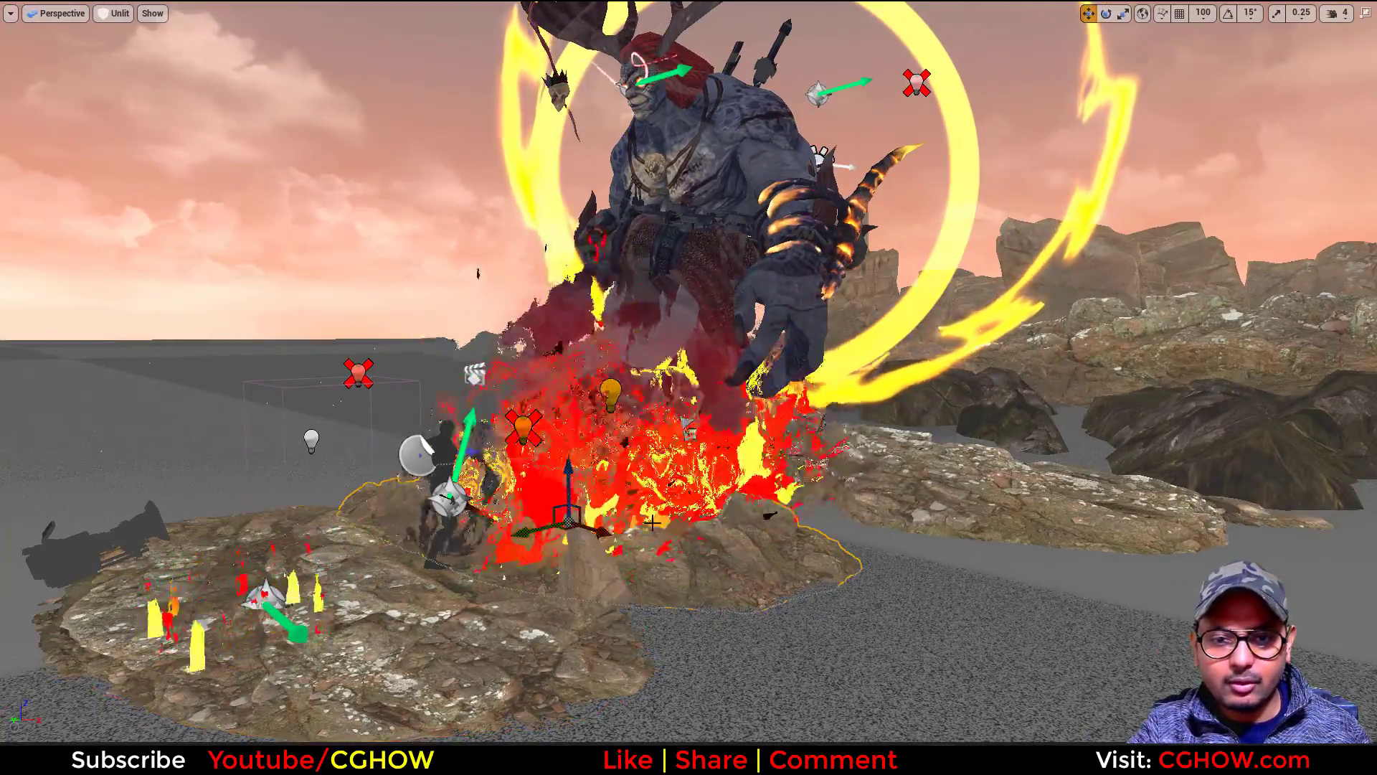
left_click(447, 445)
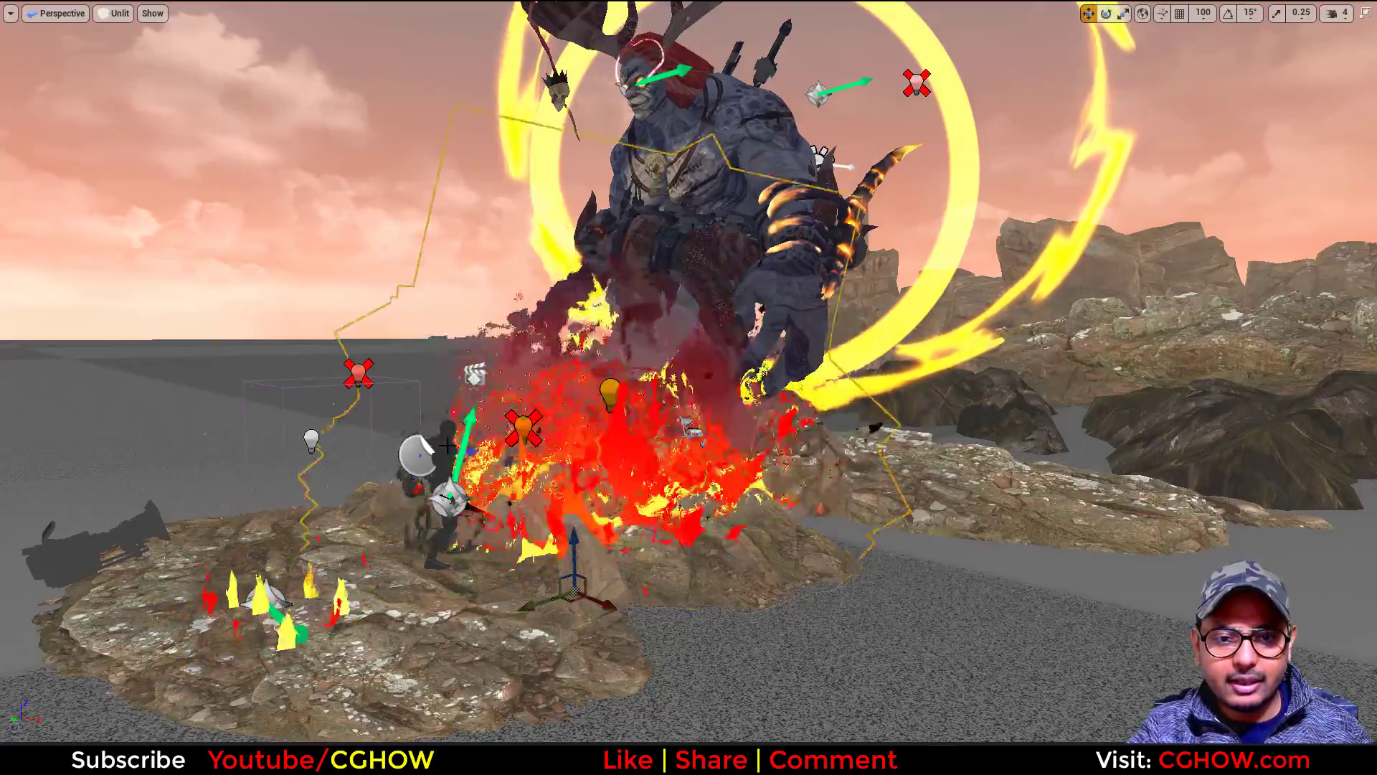
key("f")
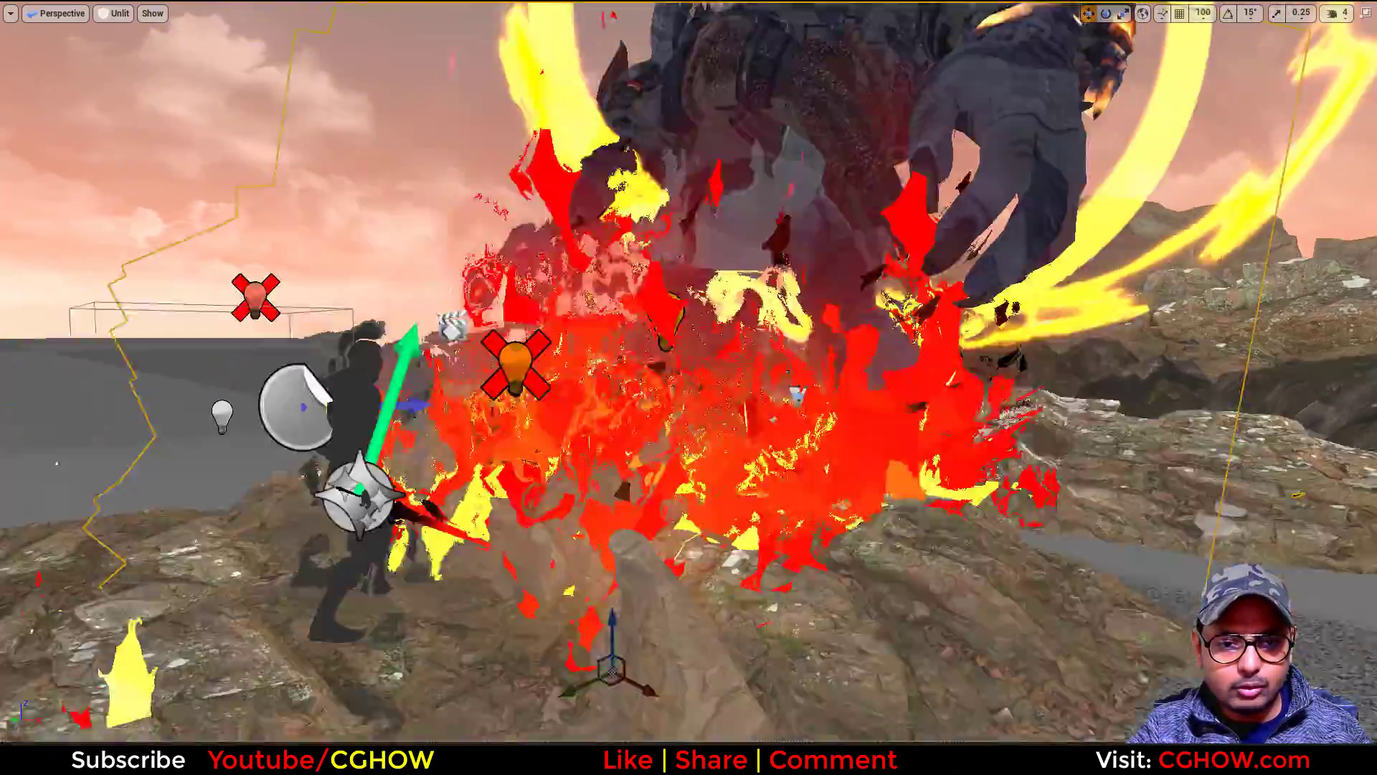
middle_click_drag(735, 541, 646, 613)
scroll(736, 541, "up", 3)
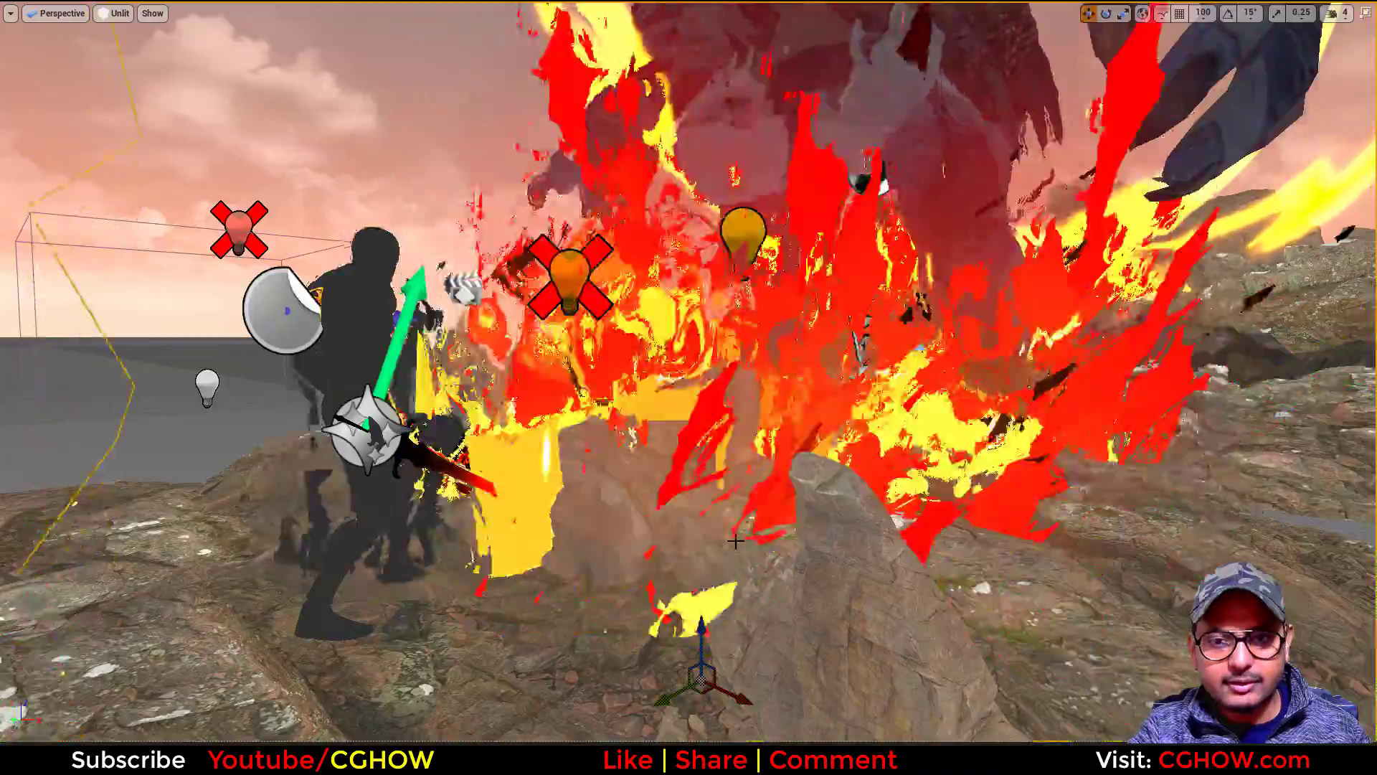
scroll(735, 541, "down", 5)
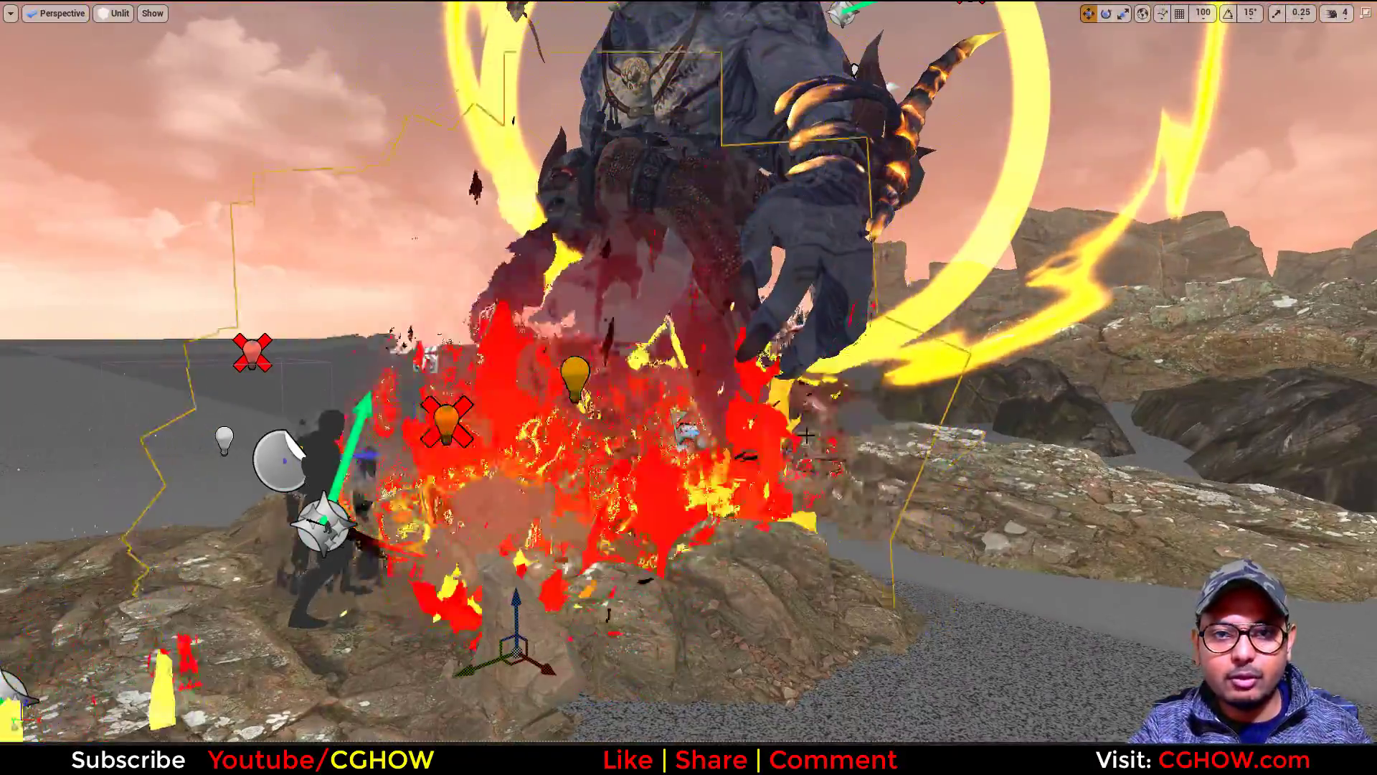
scroll(806, 434, "down", 2)
middle_click_drag(563, 215, 746, 114)
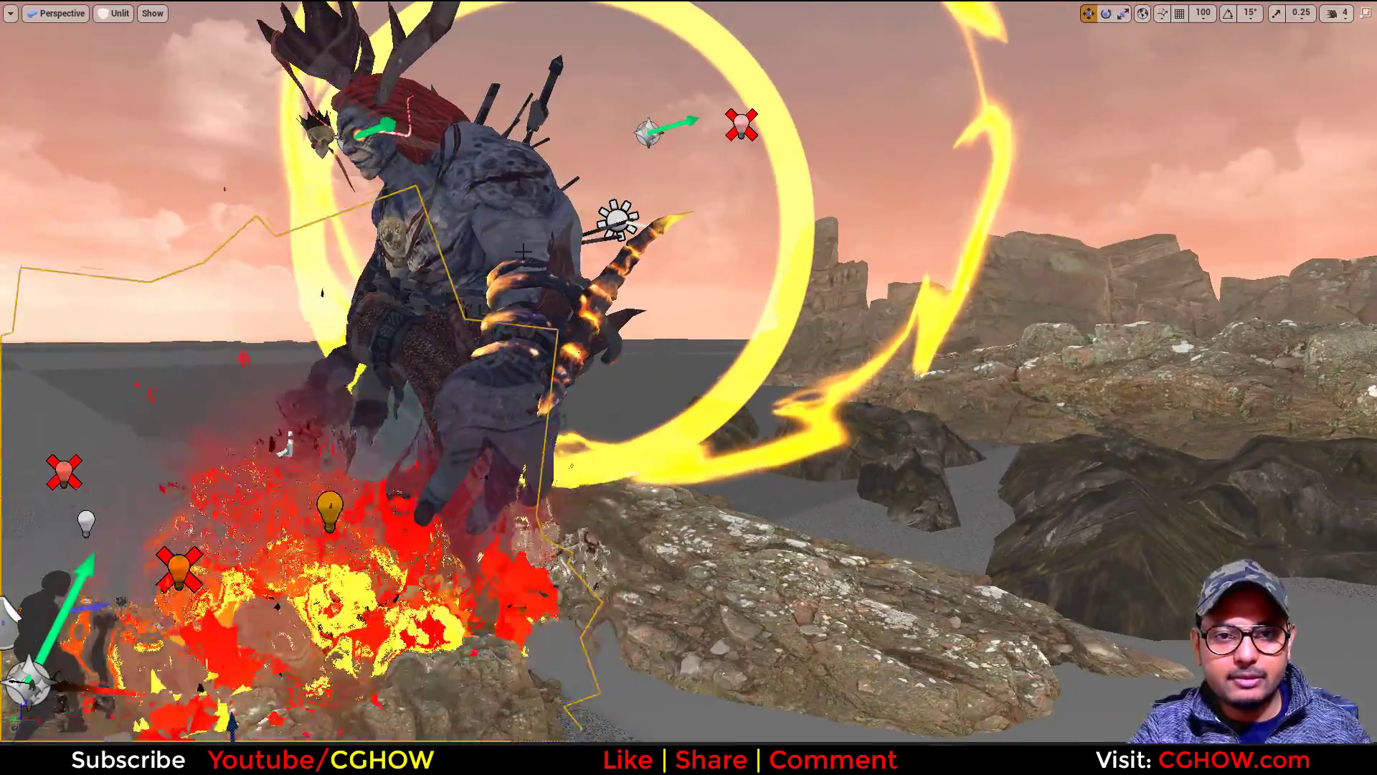
Inspect the giant's eye effect and the flaming rings behind it from several angles.
left_click_drag(648, 434, 617, 445, "alt")
right_click_drag(683, 495, 786, 375)
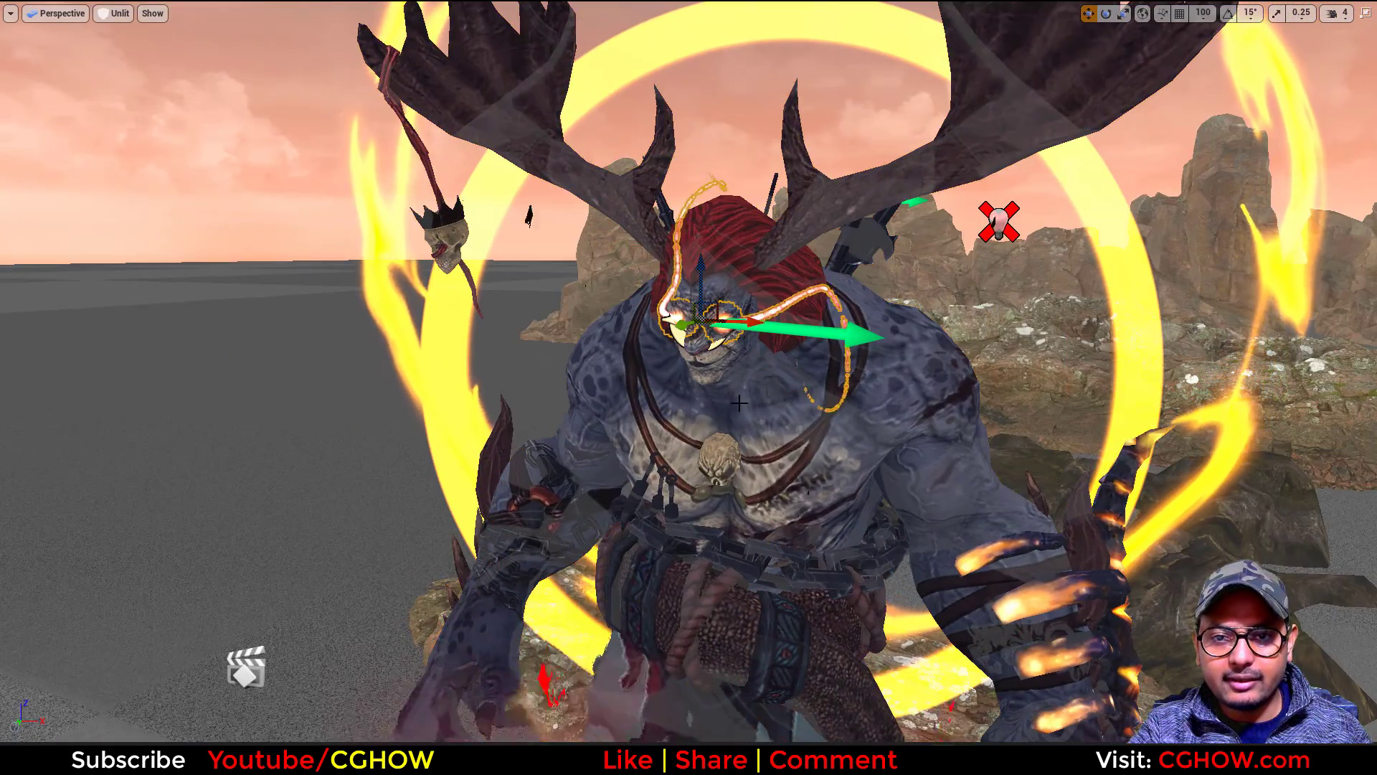
left_click_drag(848, 467, 631, 452, "alt")
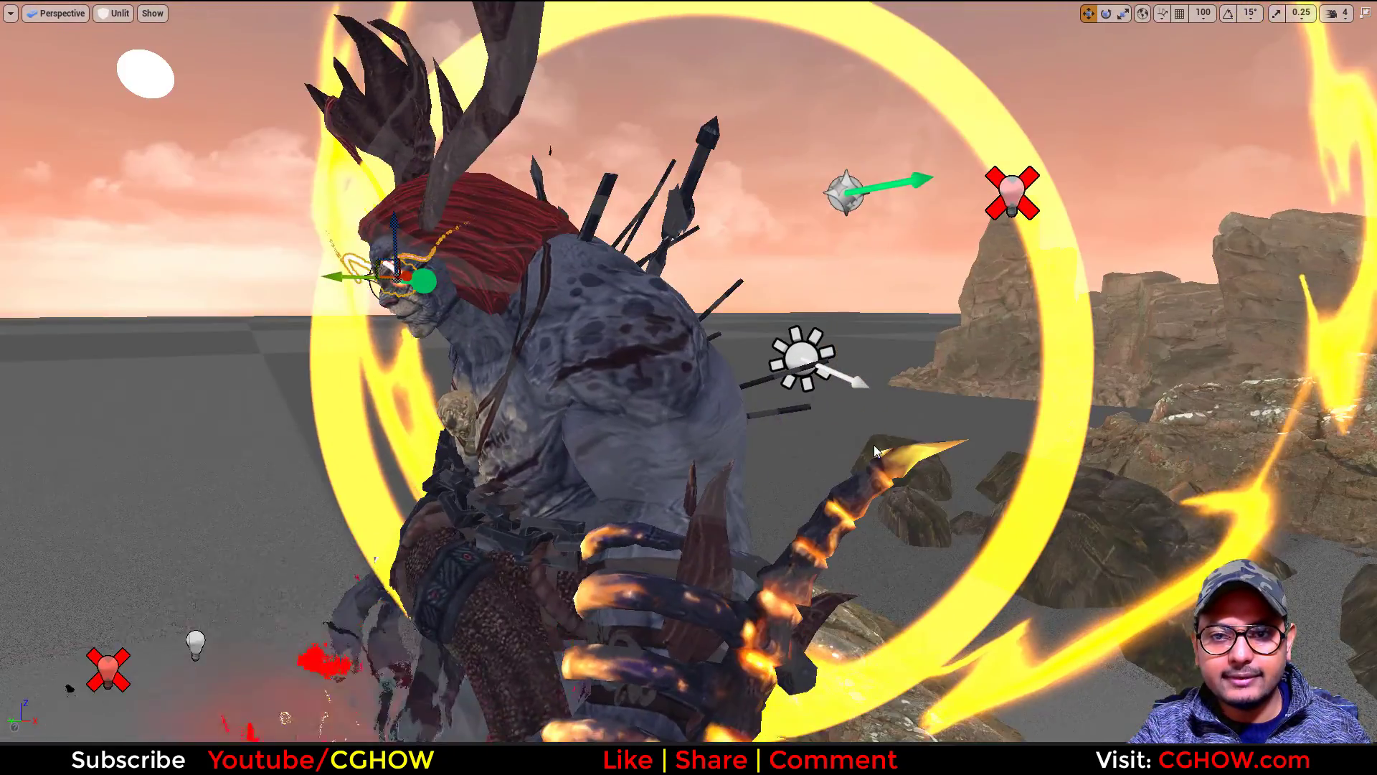
scroll(849, 364, "down", 3)
scroll(983, 412, "down", 3)
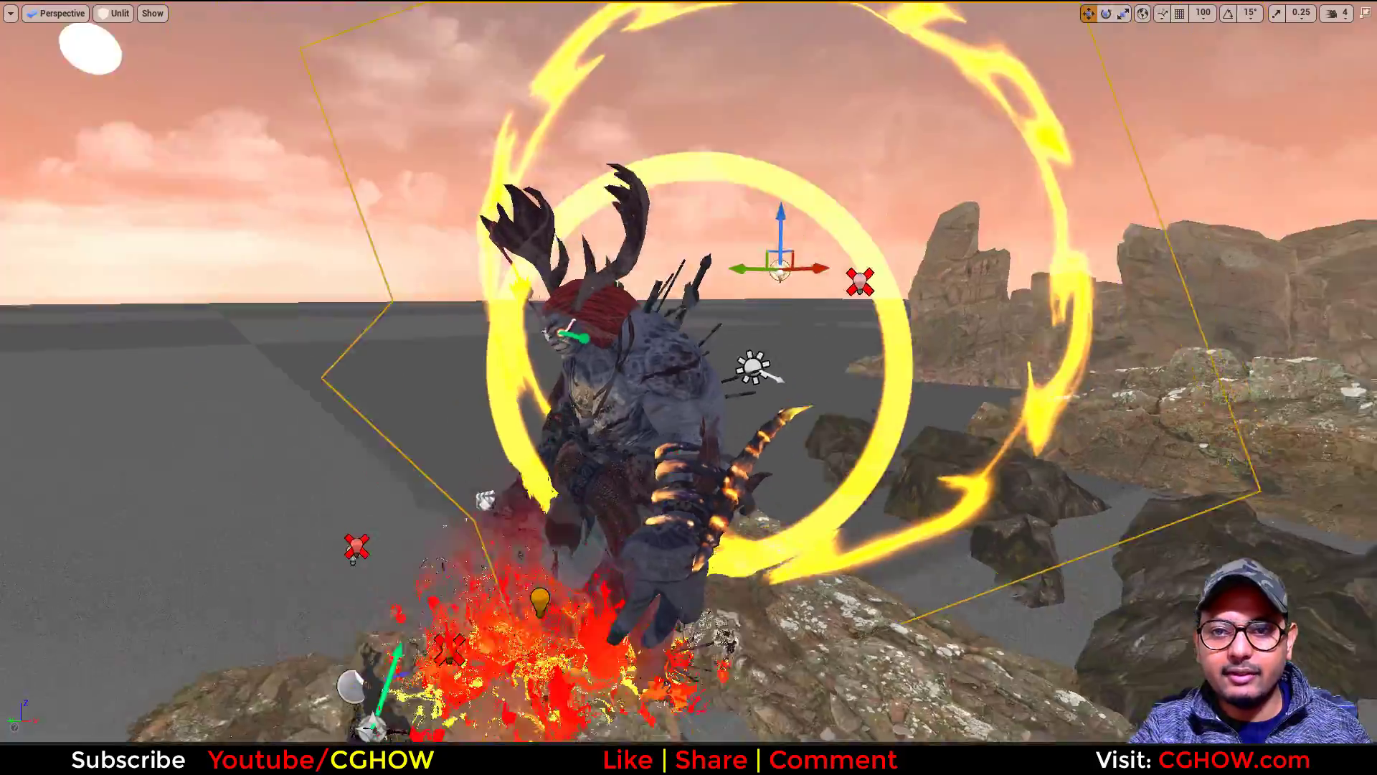
left_click_drag(984, 411, 724, 419, "alt")
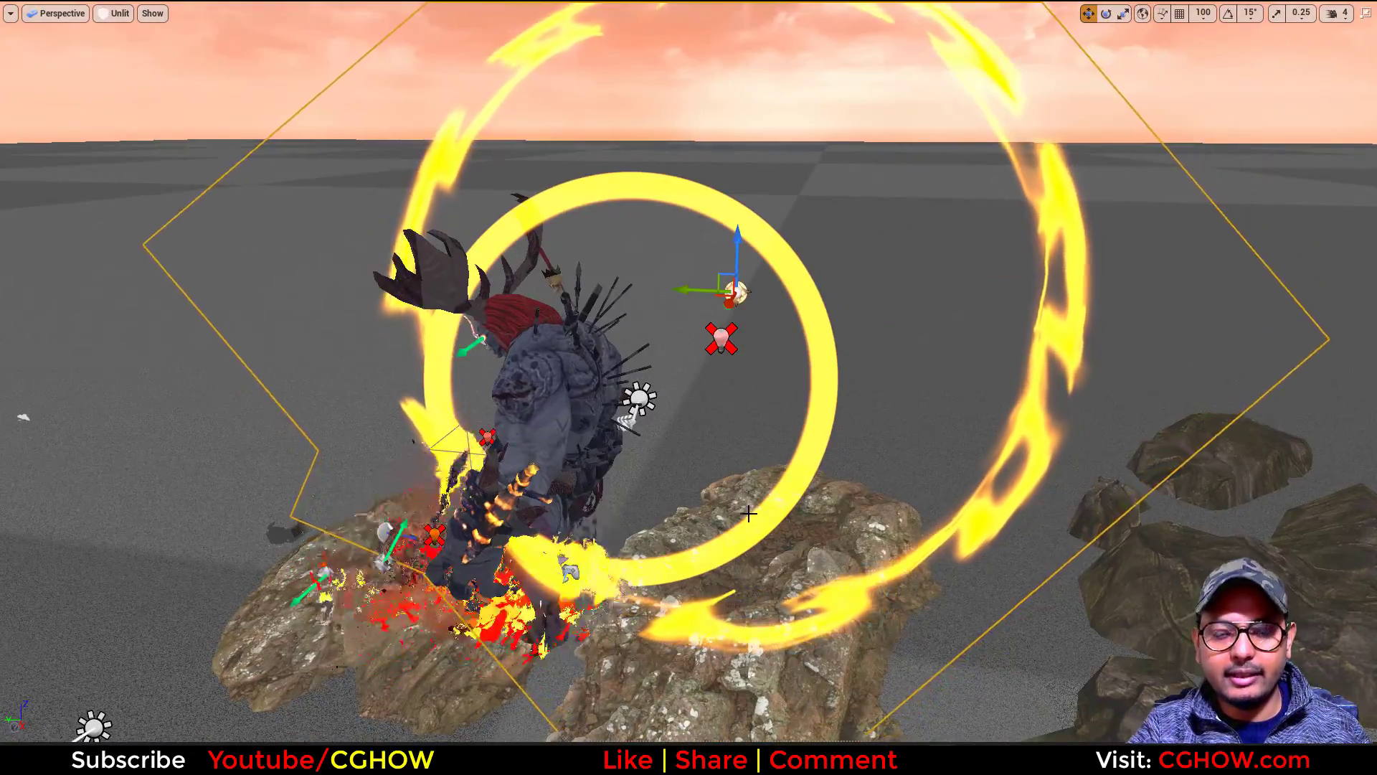
left_click_drag(749, 513, 872, 617, "alt")
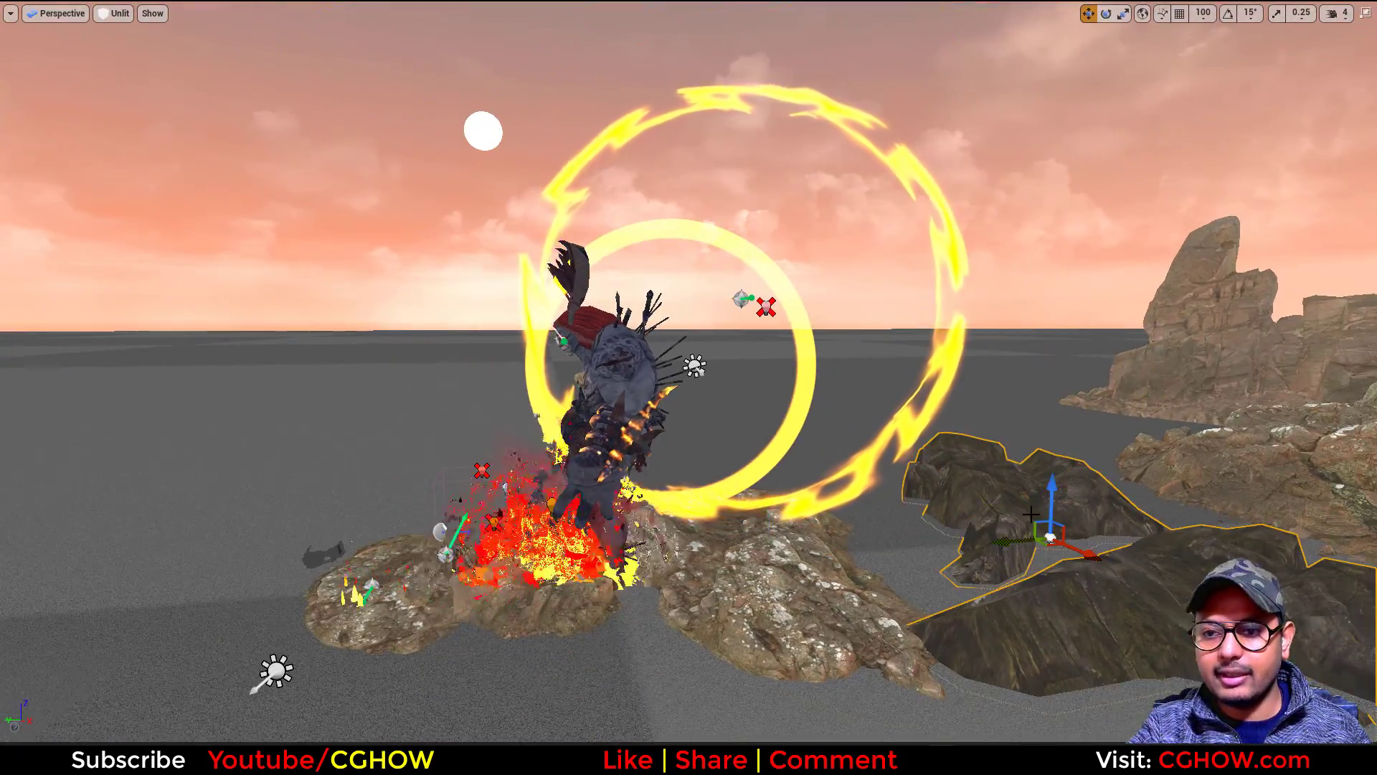
Examine the background rock formations and the overall layout of the scene from a distance.
scroll(1103, 509, "down", 4)
middle_click_drag(1103, 509, 1026, 473)
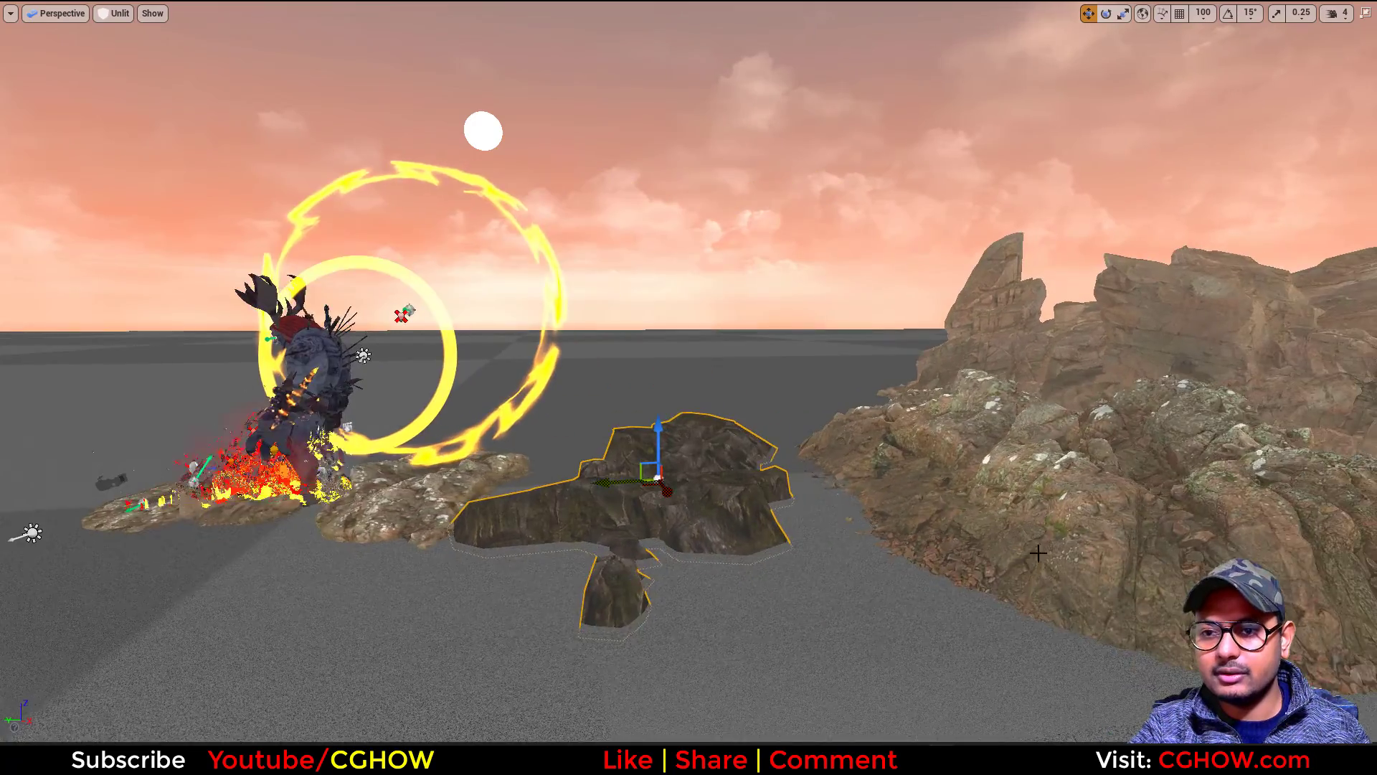
scroll(1026, 472, "down", 2)
left_click_drag(1033, 377, 1205, 380, "alt")
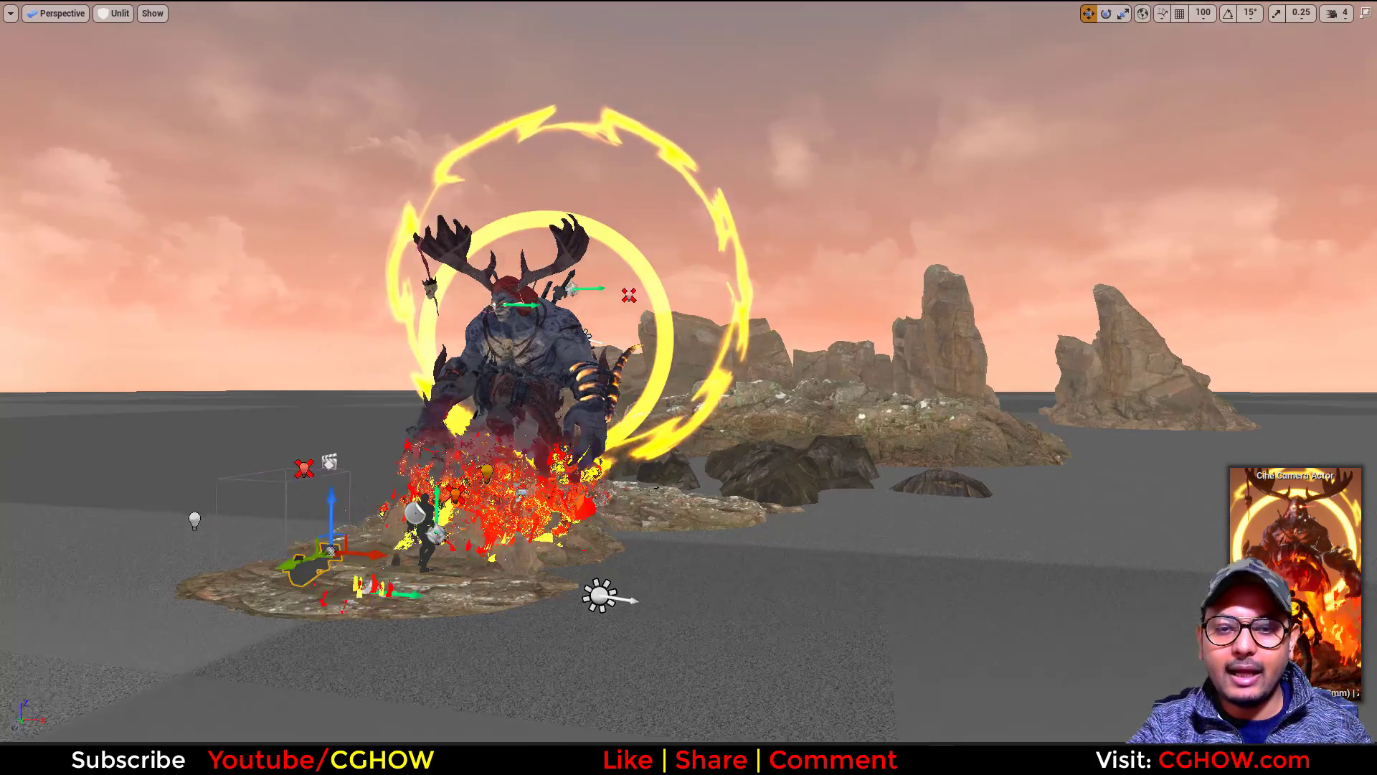
left_click_drag(880, 440, 793, 482, "alt")
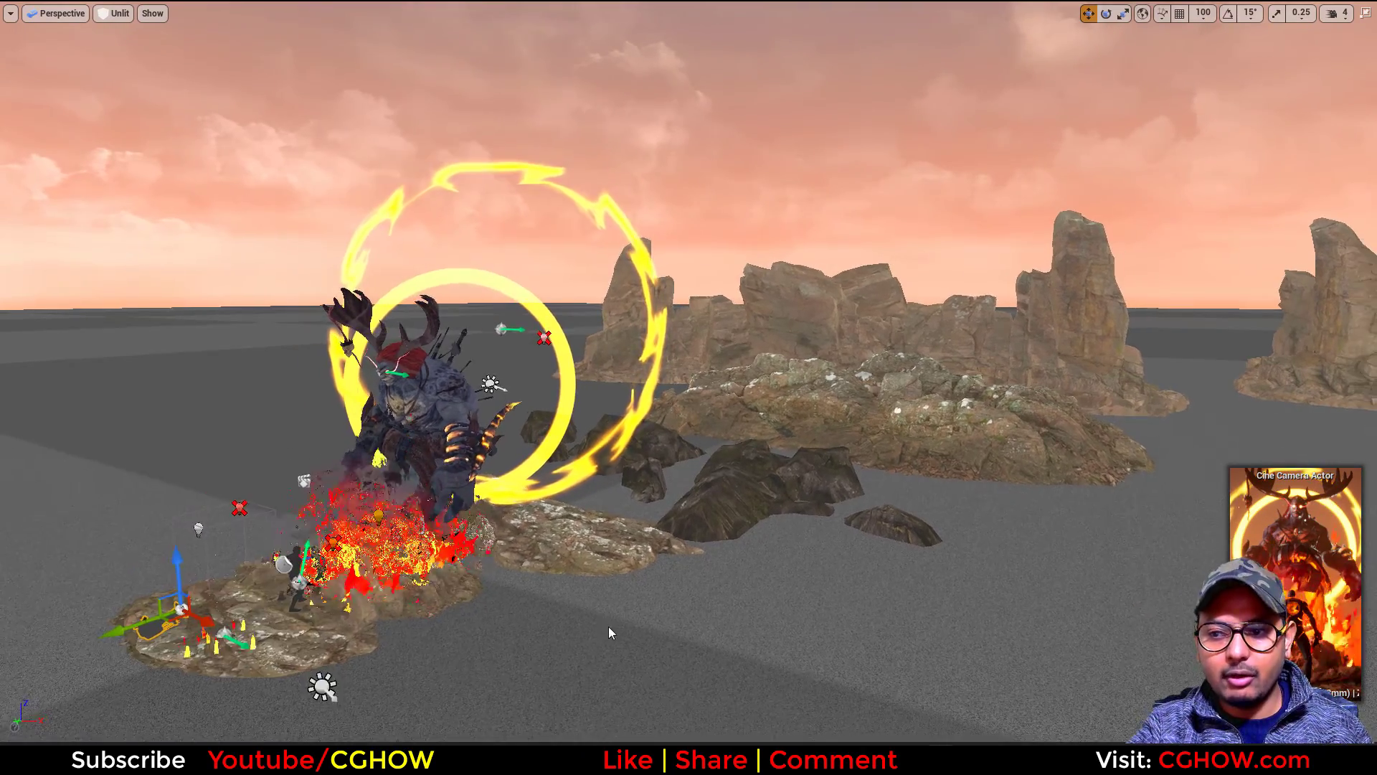
left_click_drag(608, 626, 694, 584, "alt")
Exit the full-screen viewport and collapse the expanded actor tracks of the sequence, from Cine Camera Actor down to Sword 2.
key("F11")
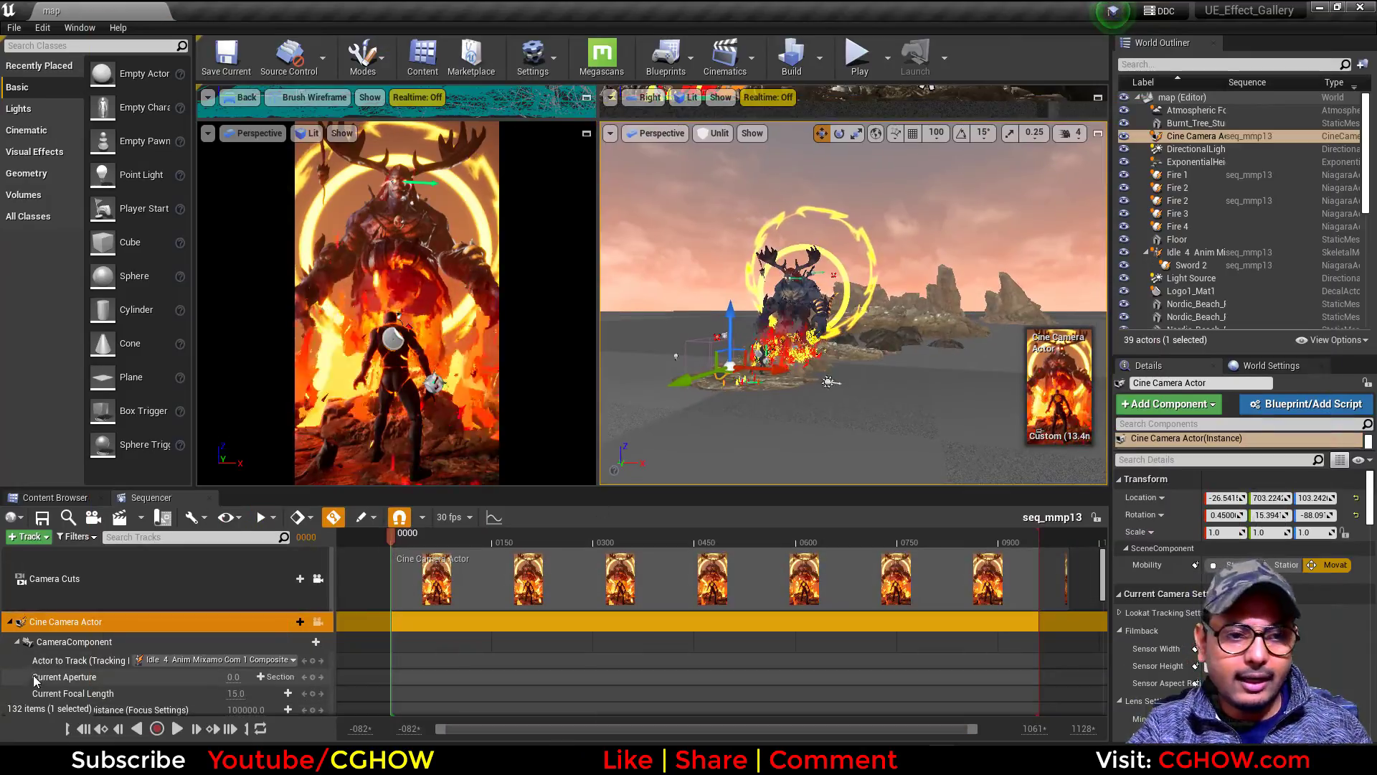
left_click(10, 622)
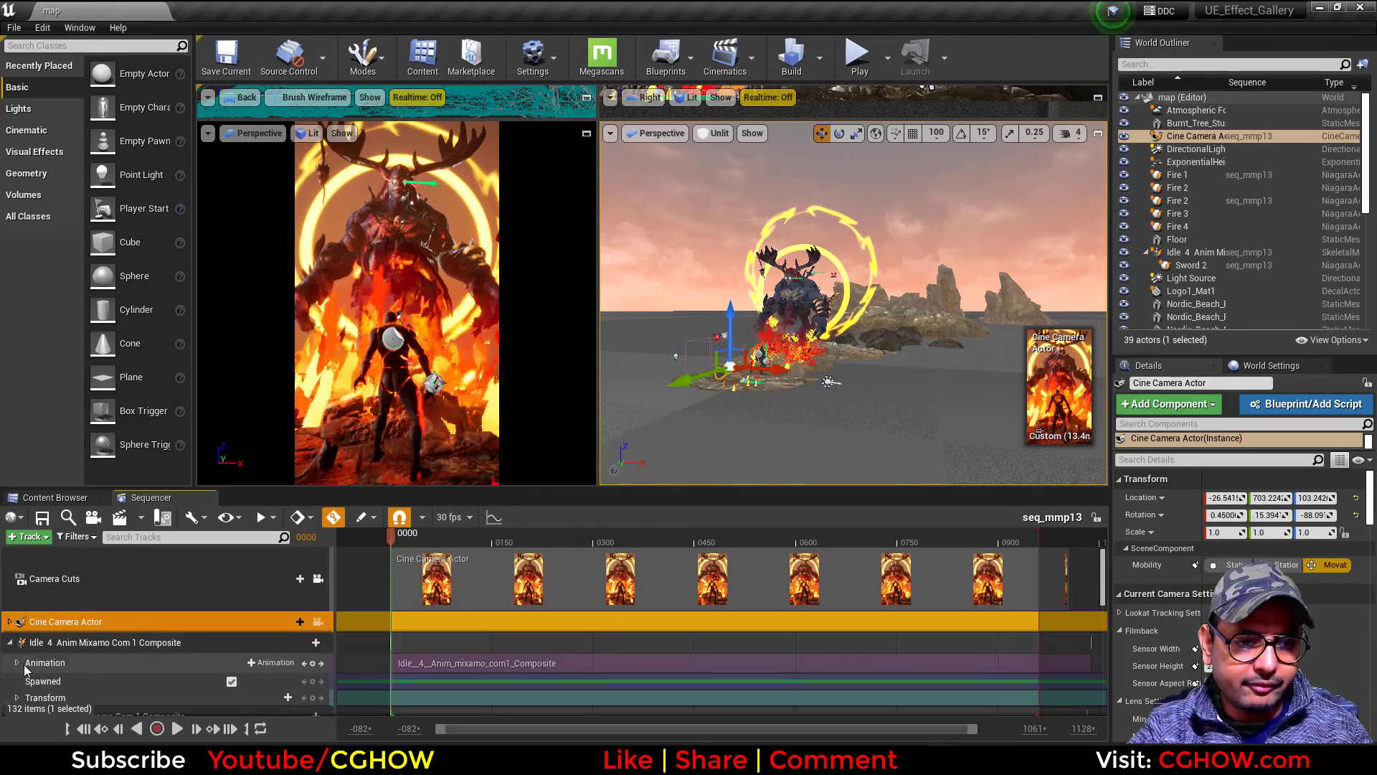
left_click(9, 642)
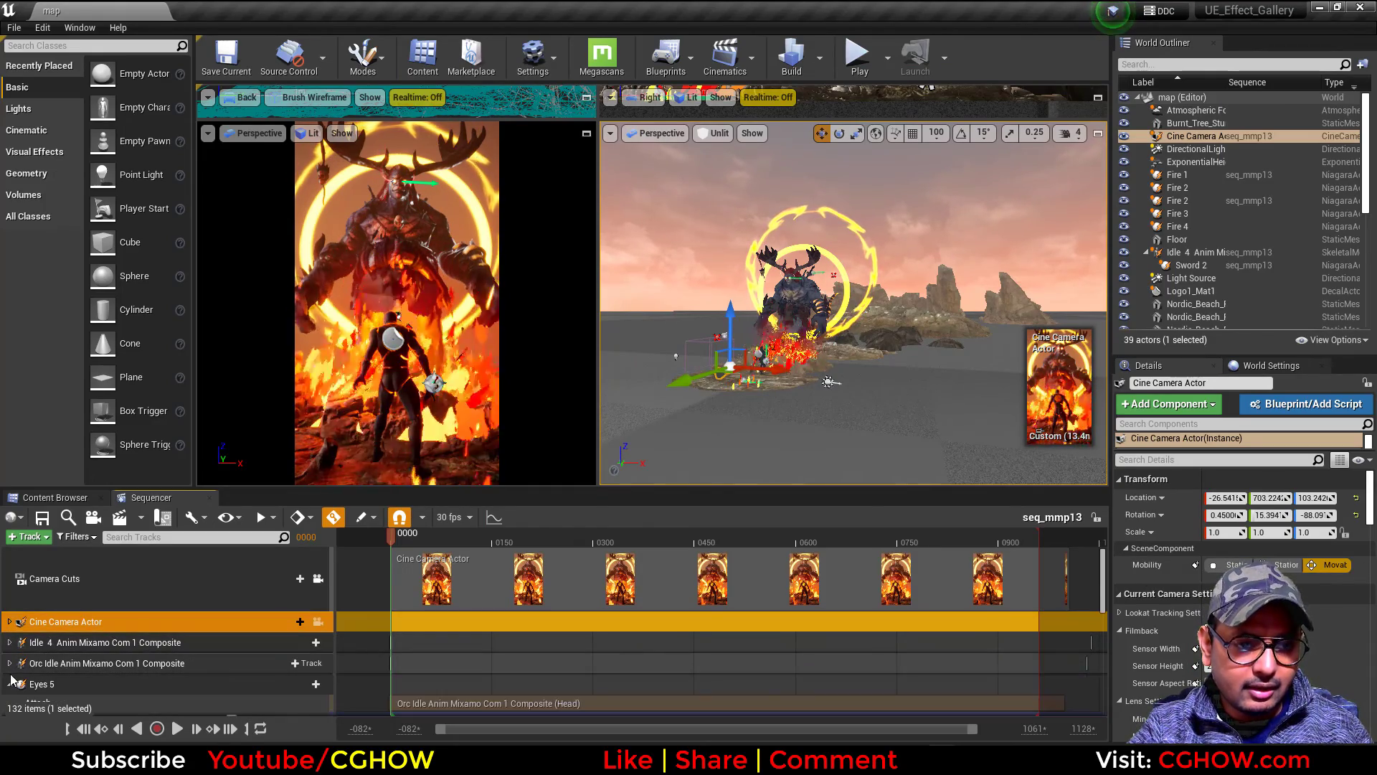
left_click(10, 663)
scroll(164, 650, "down", 2)
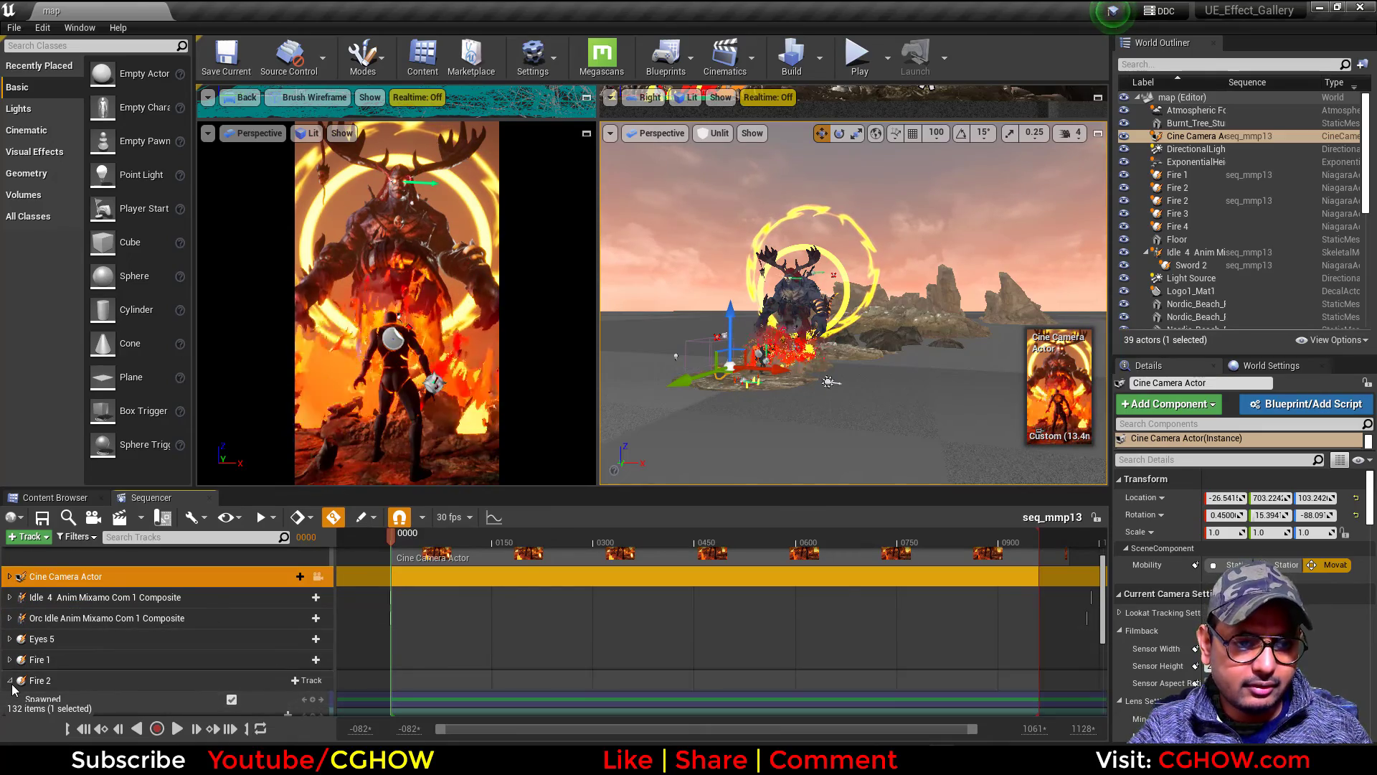
left_click(10, 681)
scroll(15, 707, "down", 4)
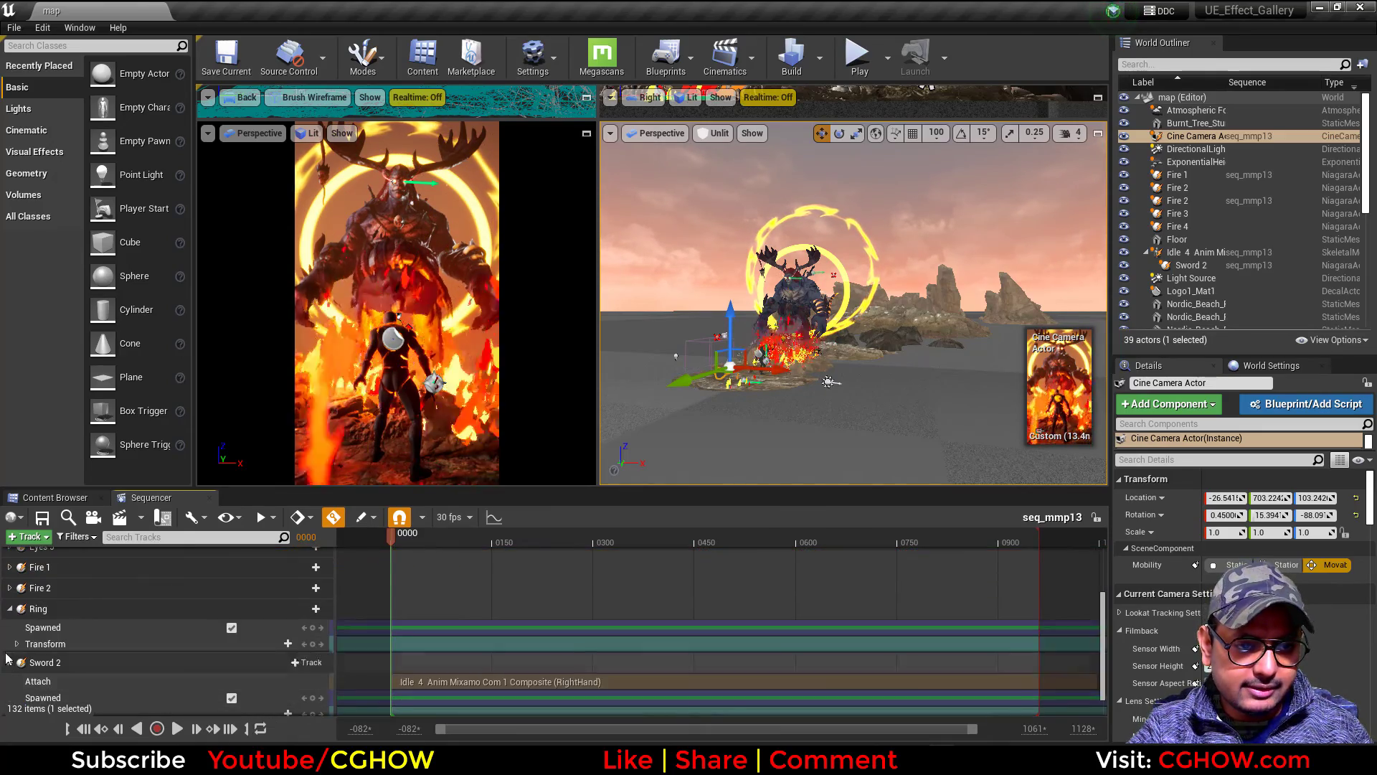
left_click(10, 610)
left_click(8, 635)
left_click(10, 634)
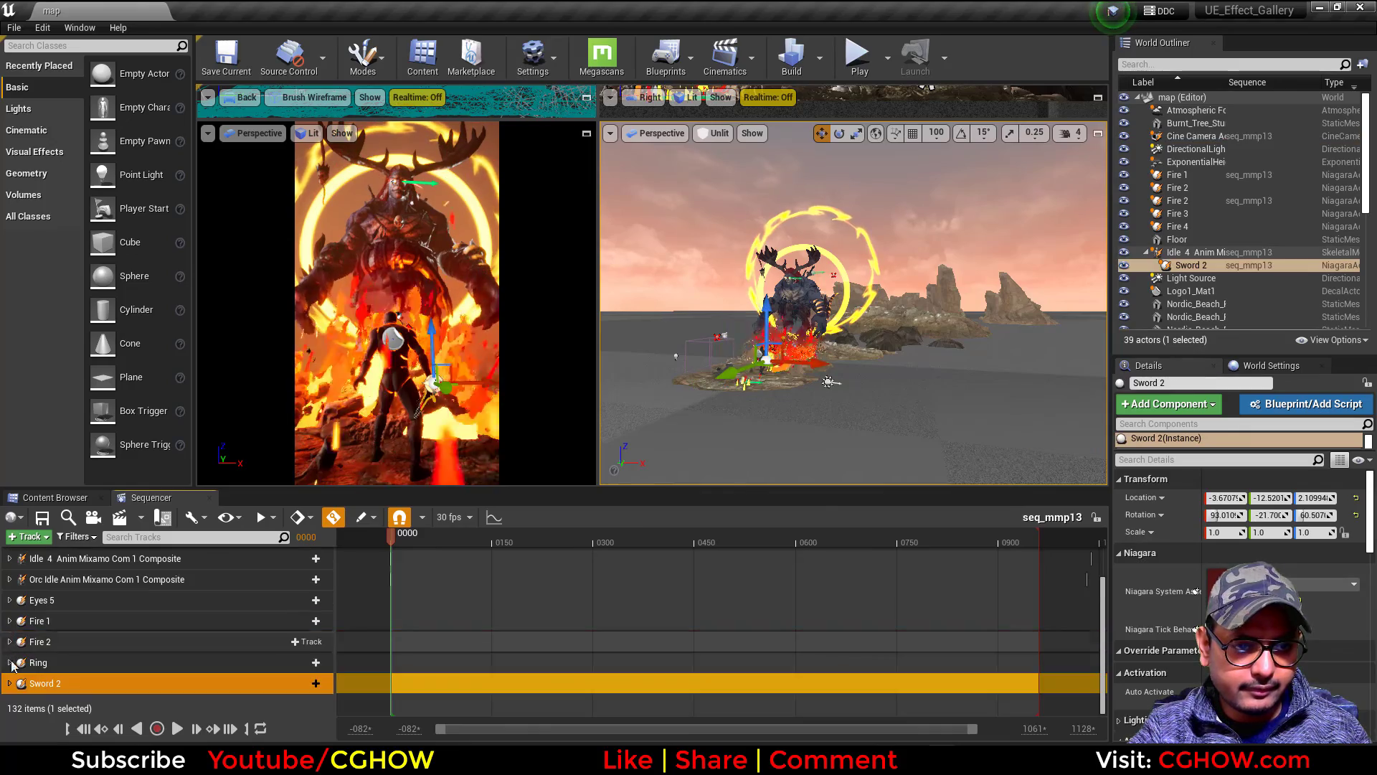
Select the Cine Camera Actor track and the Idle 4 character track to show their properties.
scroll(43, 680, "up", 4)
left_click(56, 621)
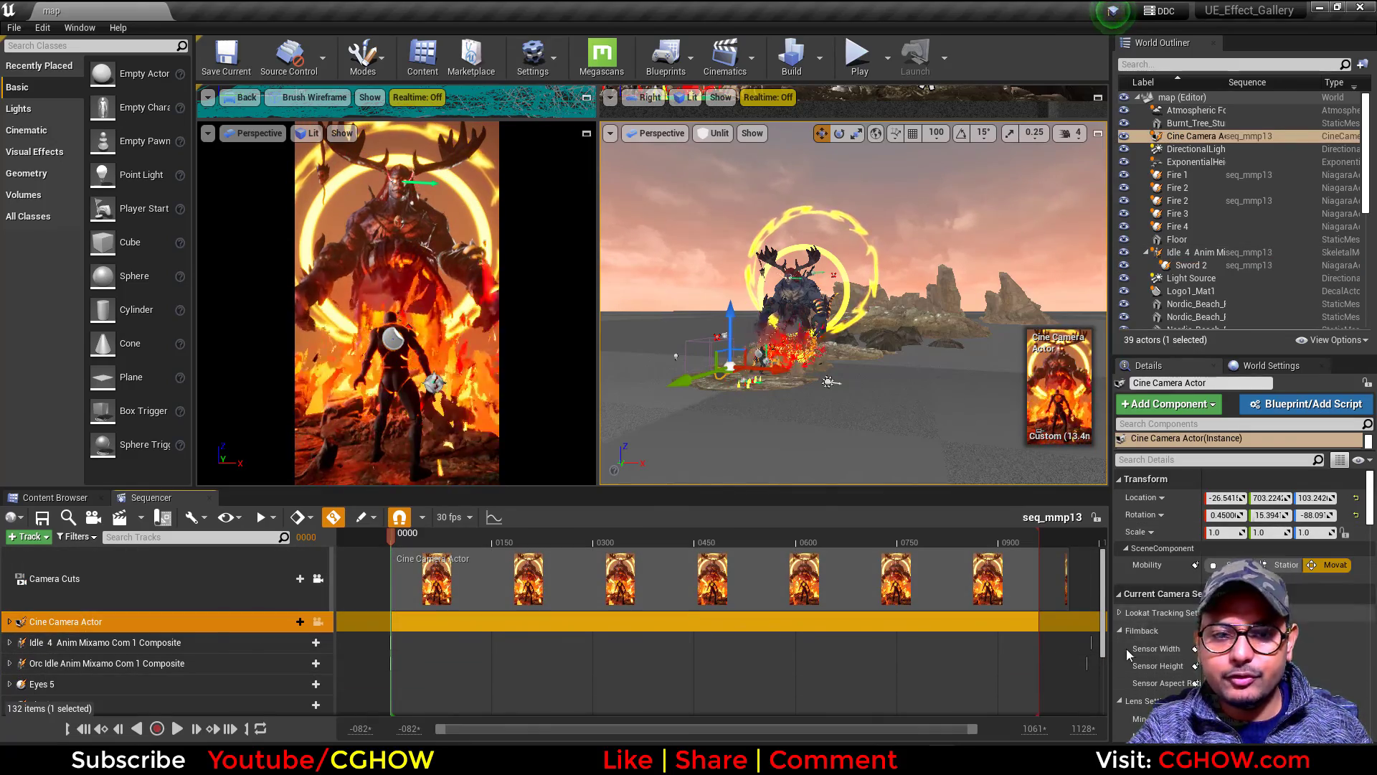
left_click(103, 645)
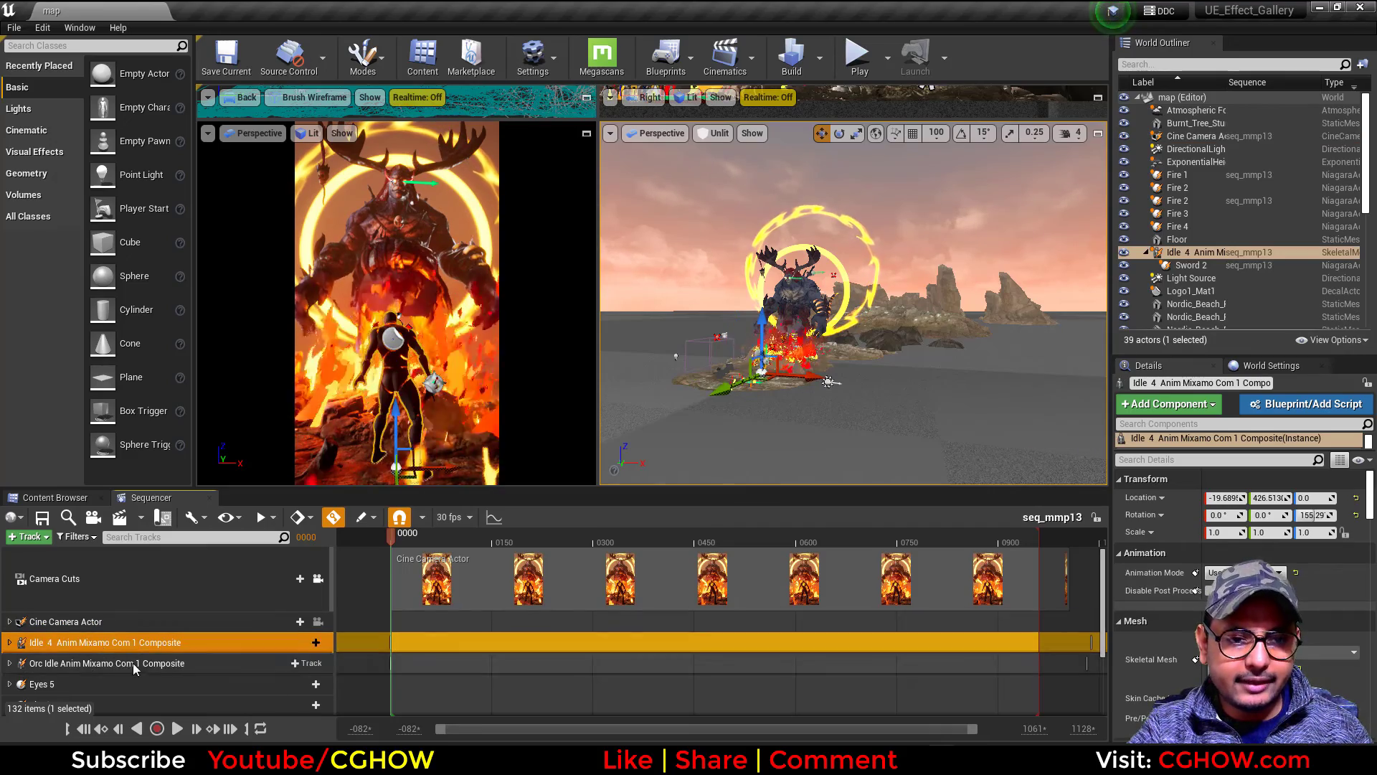
Look through the anim and anim2 asset folders inside mmp13.
left_click(56, 497)
double_click(312, 602)
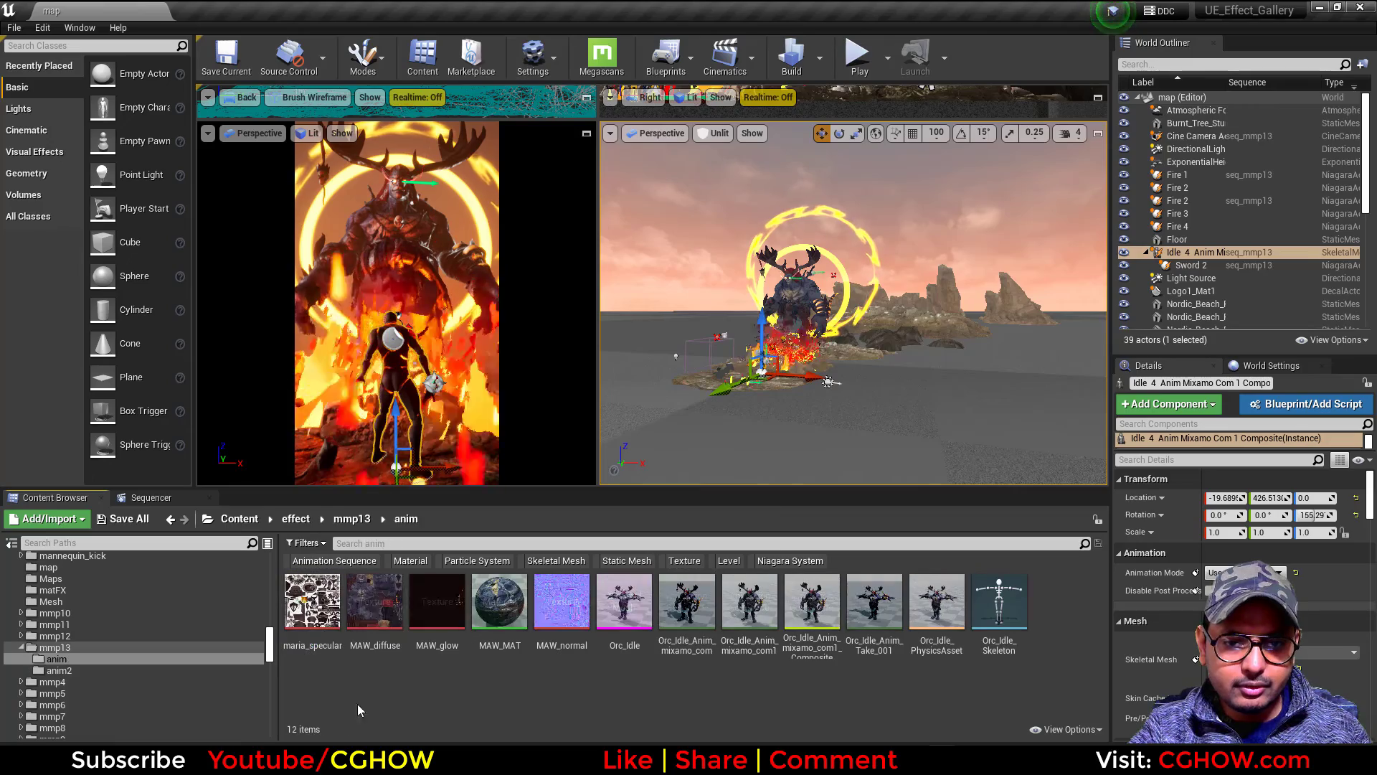
left_click(154, 497)
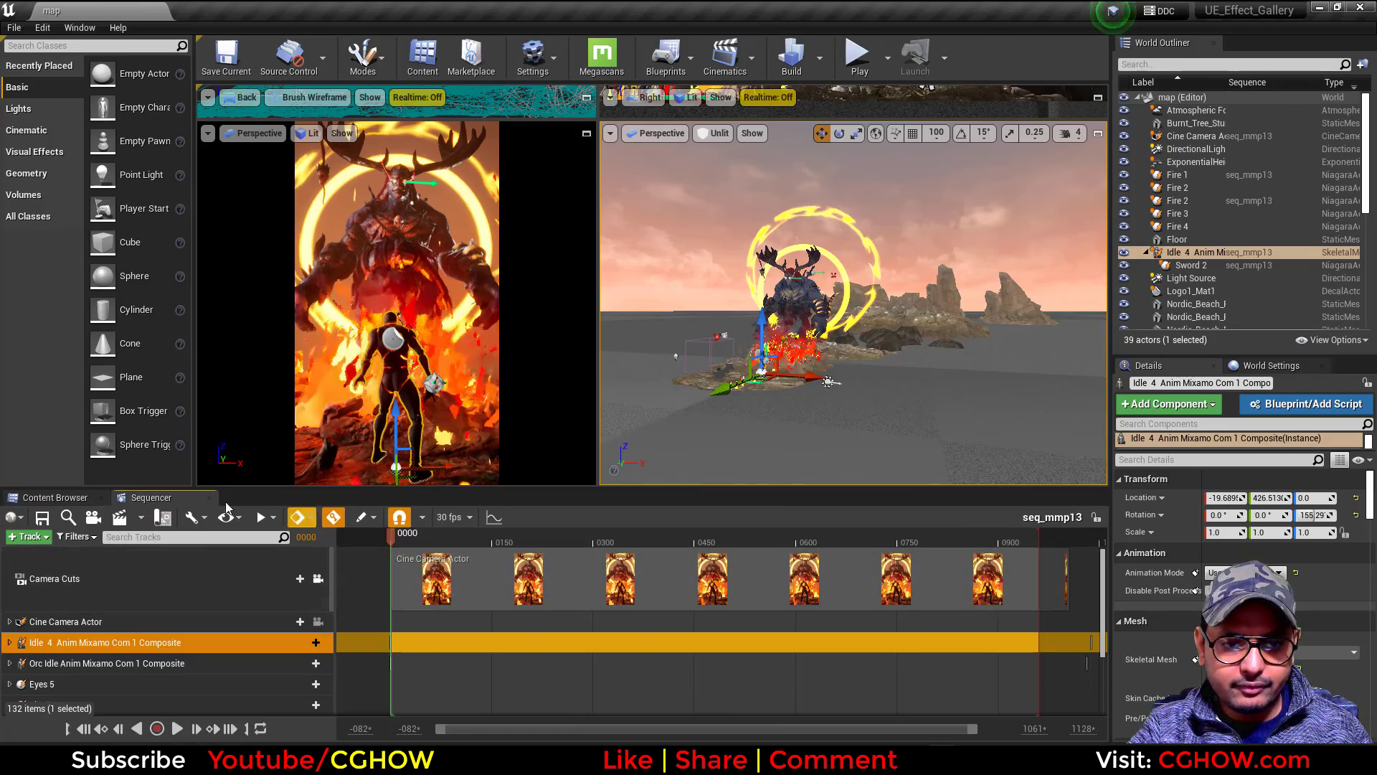
left_click(56, 497)
left_click(351, 518)
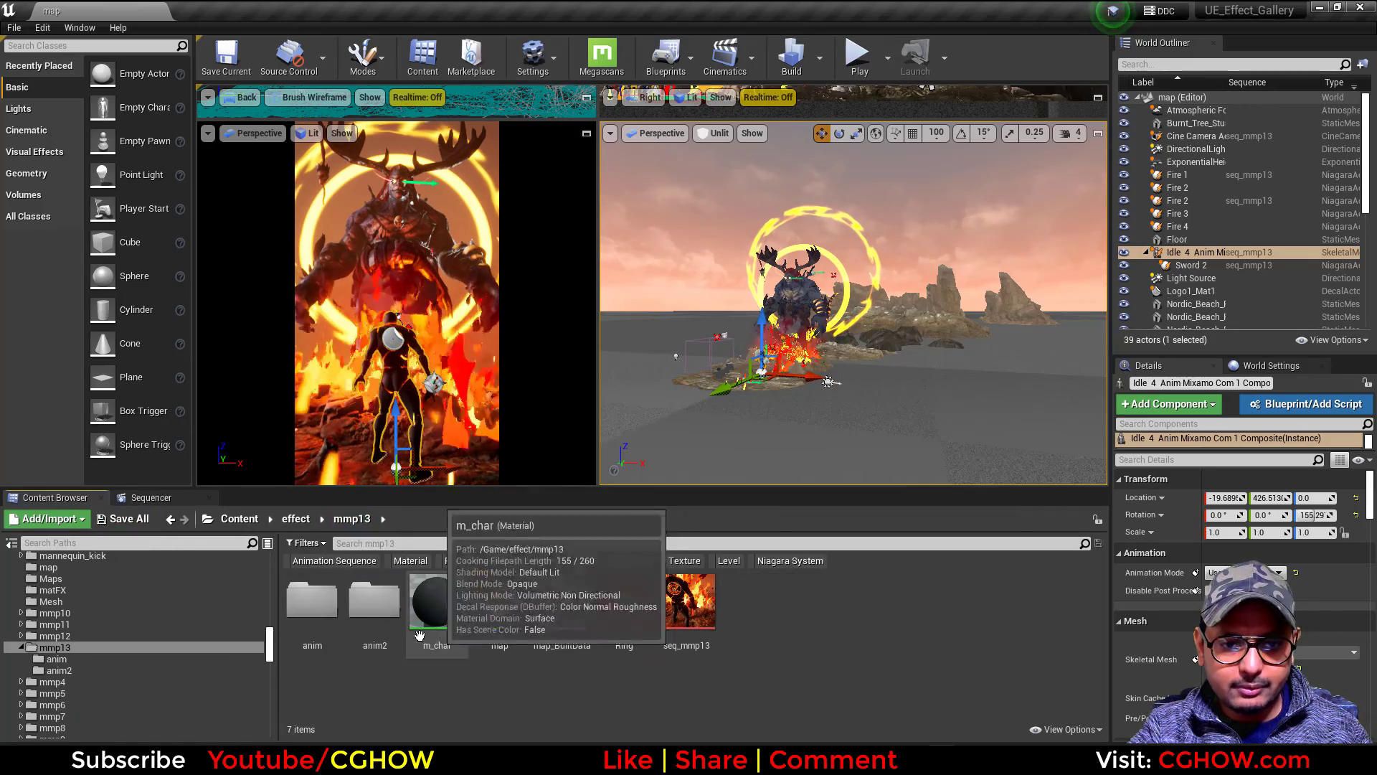
double_click(374, 601)
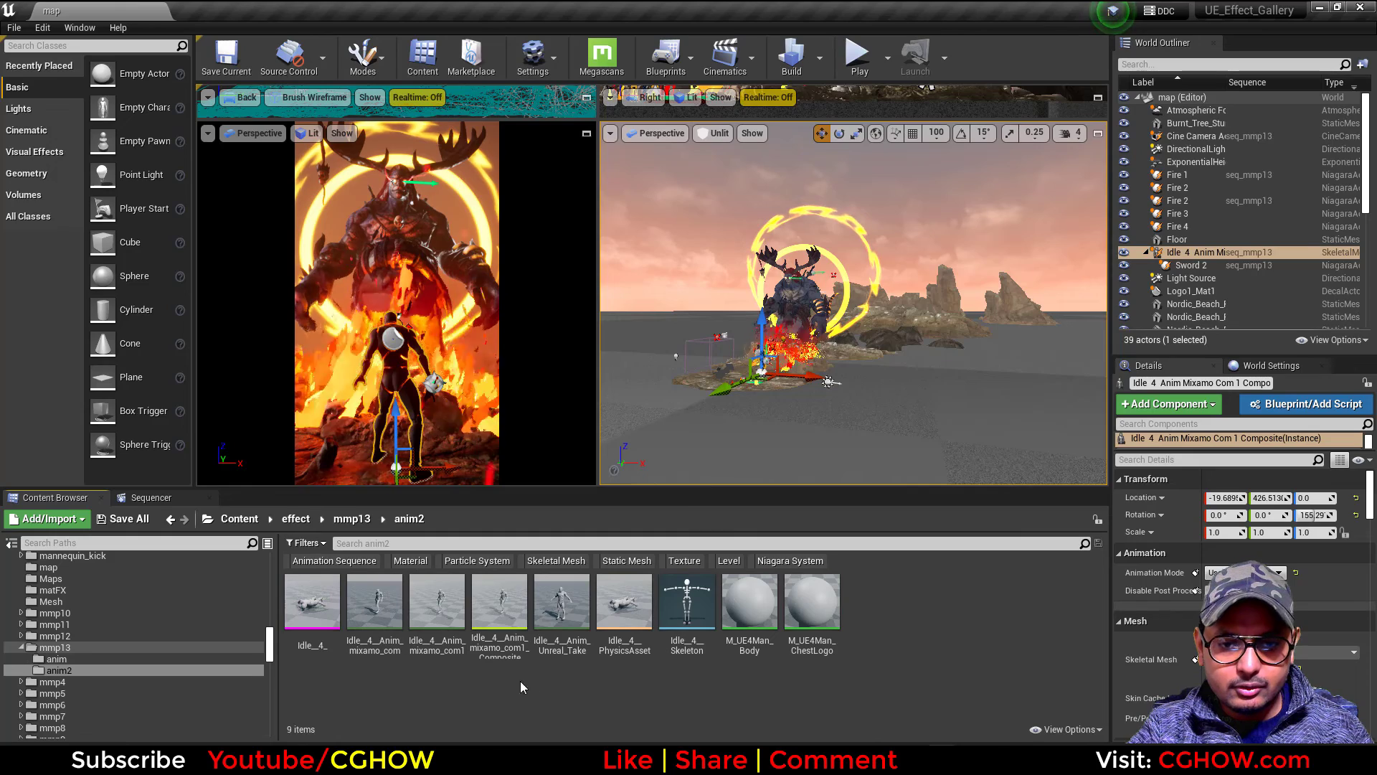
Preview the Idle__4__Anim_mixamo_com animation from the front and back, and close its editor.
double_click(376, 610)
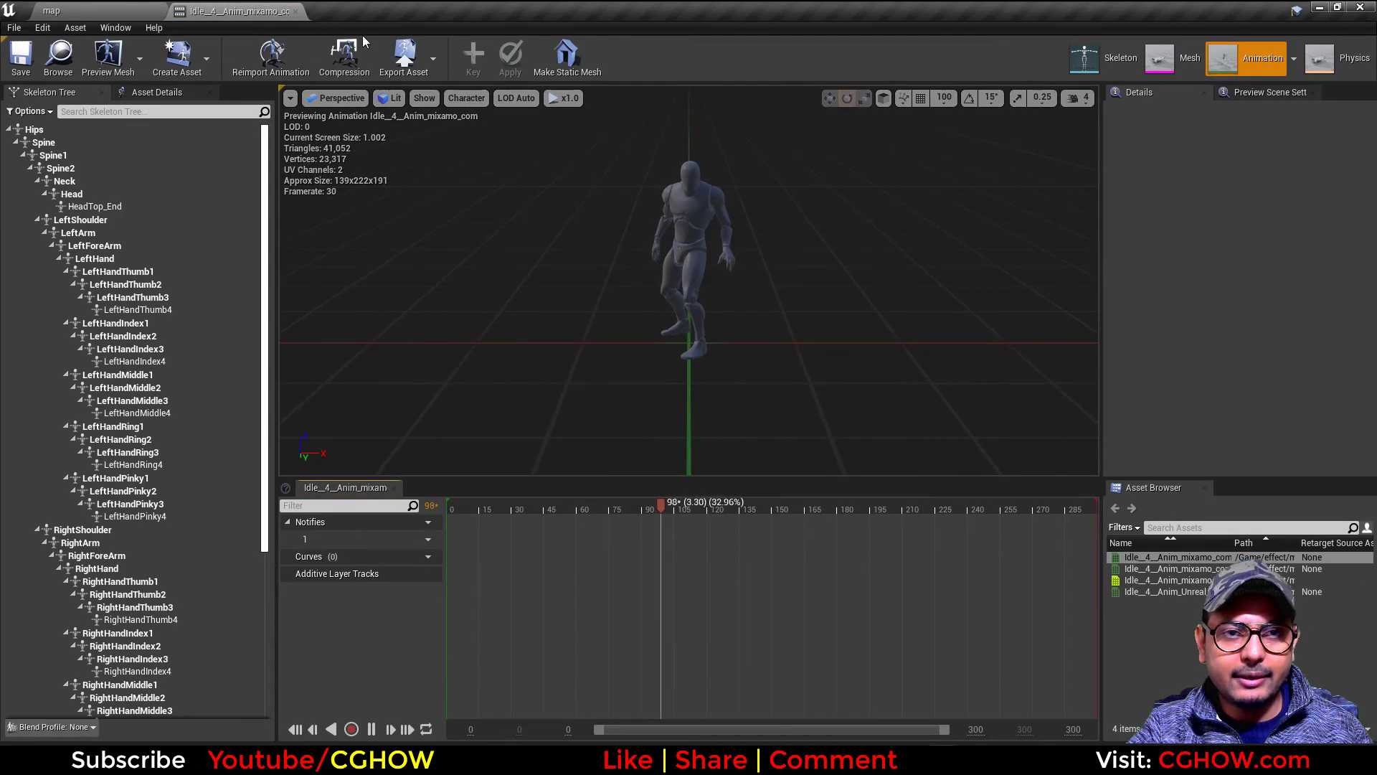
left_click_drag(612, 287, 337, 280, "alt")
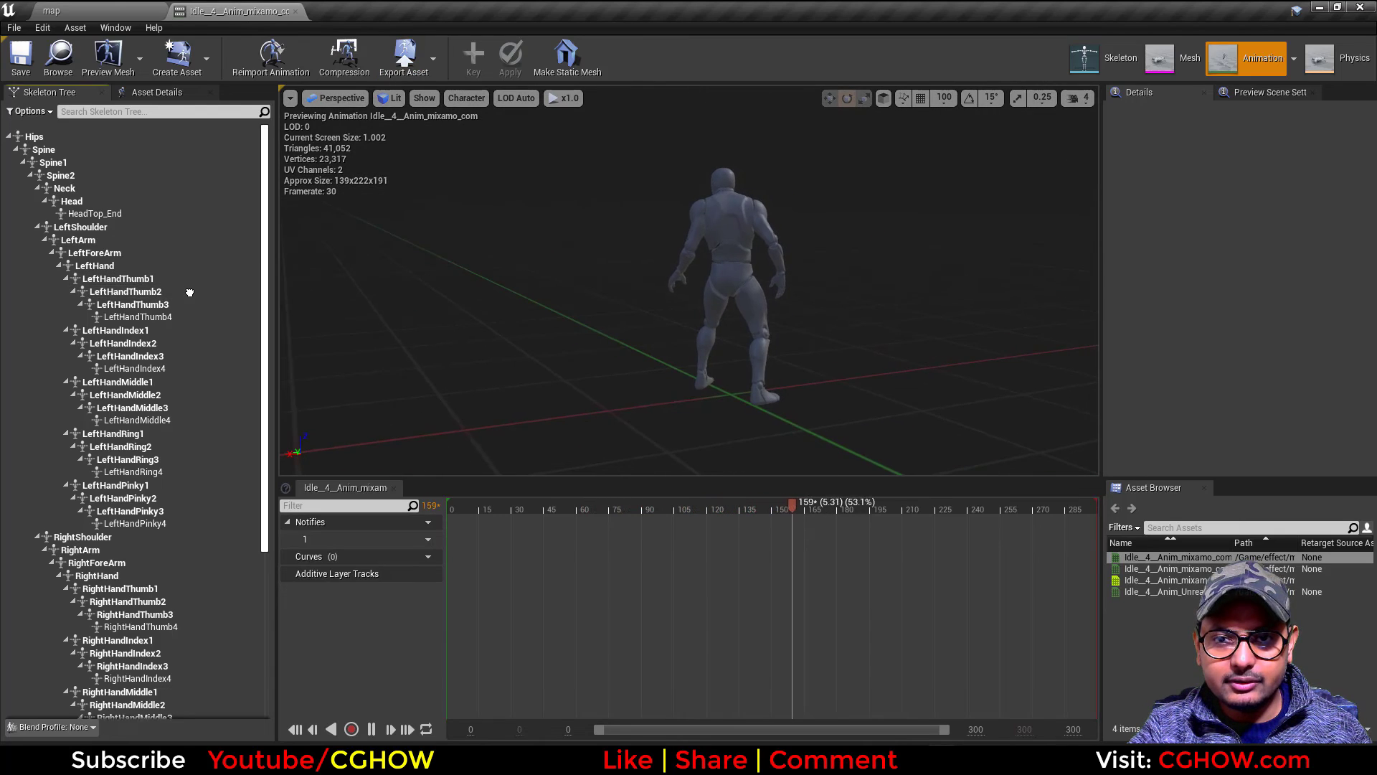
right_click_drag(612, 299, 689, 298, "alt")
left_click_drag(612, 298, 861, 276, "alt")
left_click(247, 10)
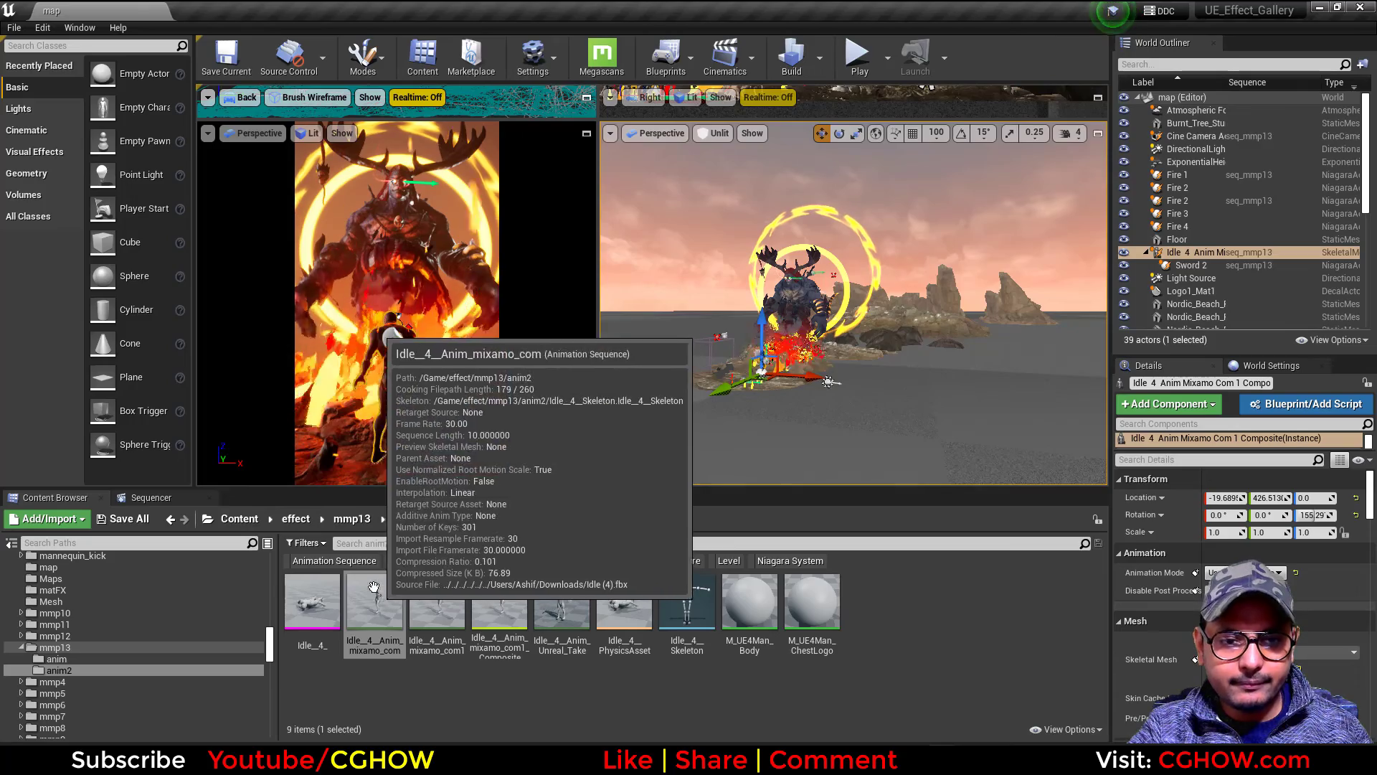
Preview the Orc_Idle_Anim_mixamo_com1_Composite animation from the anim folder while orbiting the giant, and close its editor.
double_click(312, 606)
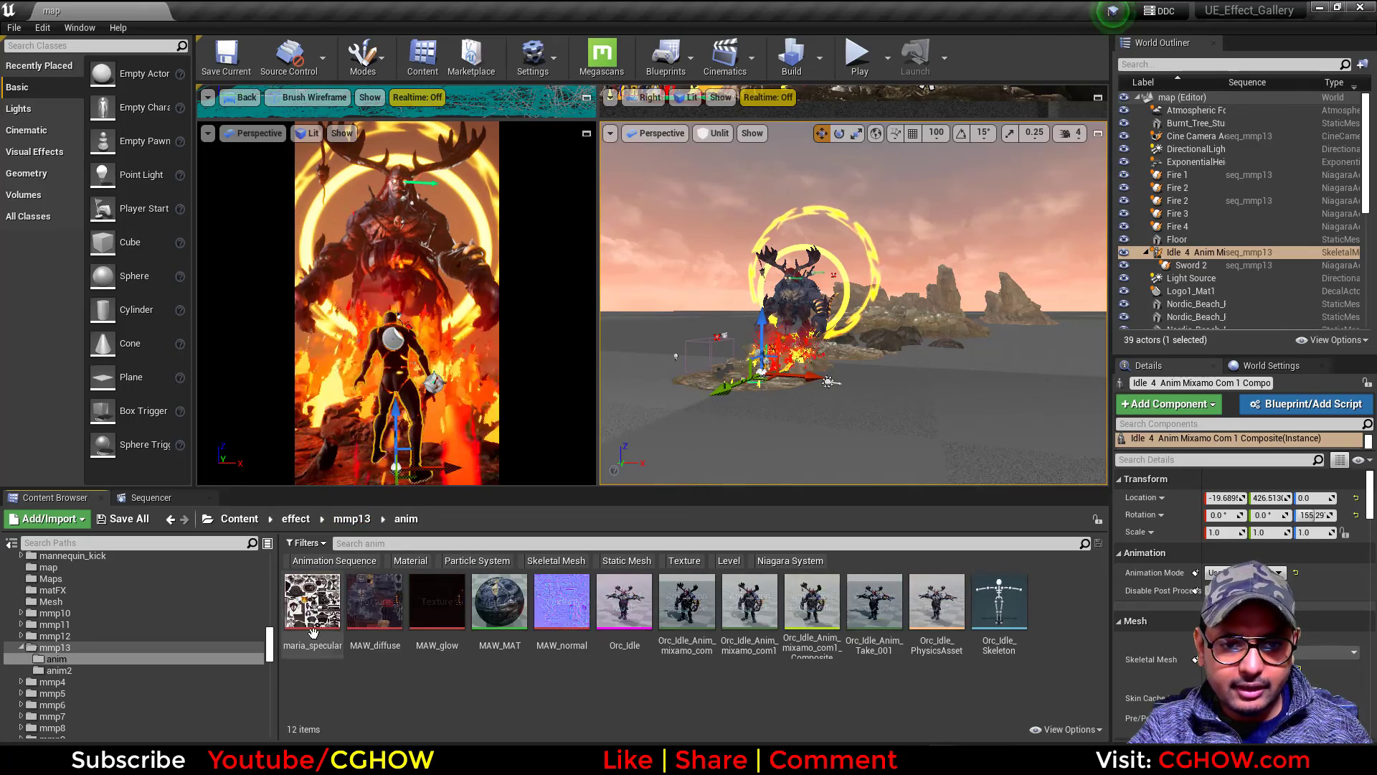
left_click(806, 618)
double_click(806, 618)
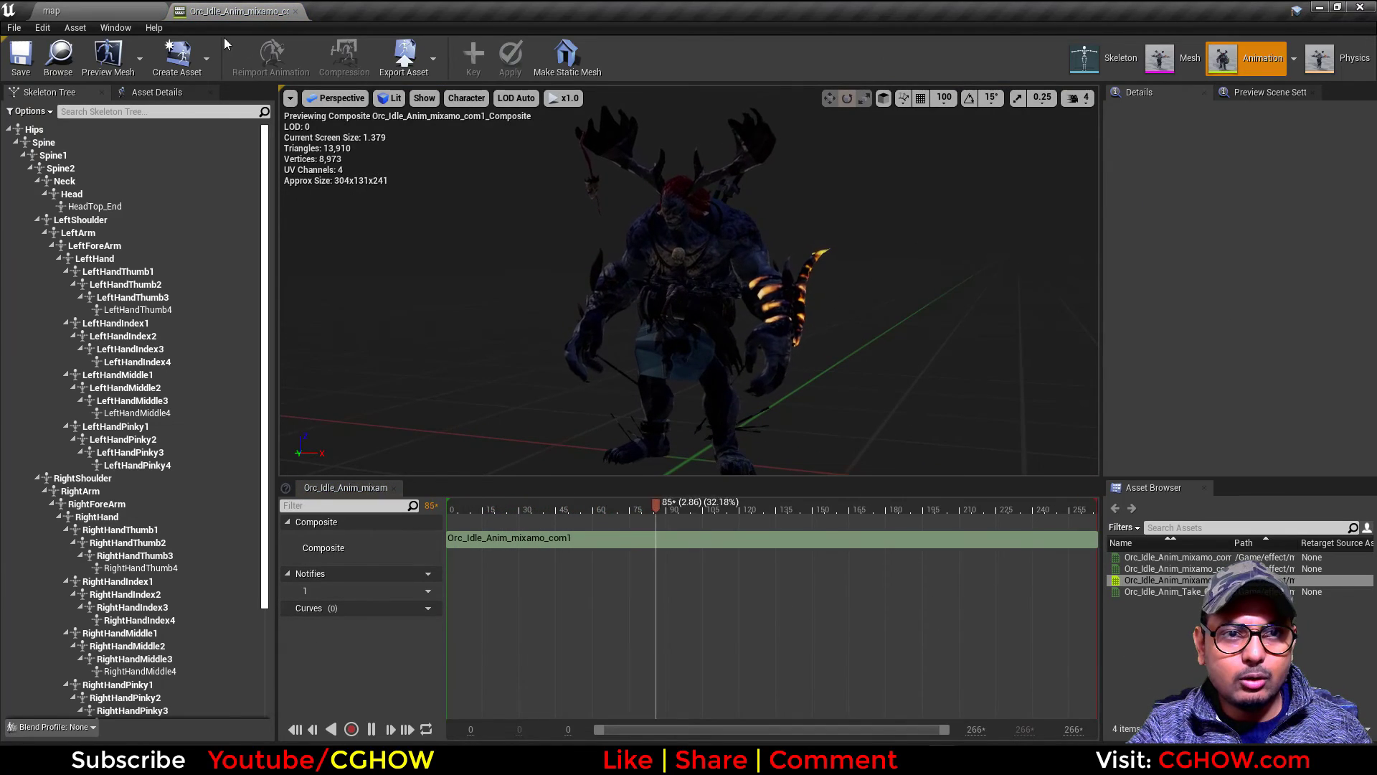
left_click_drag(789, 287, 402, 286, "alt")
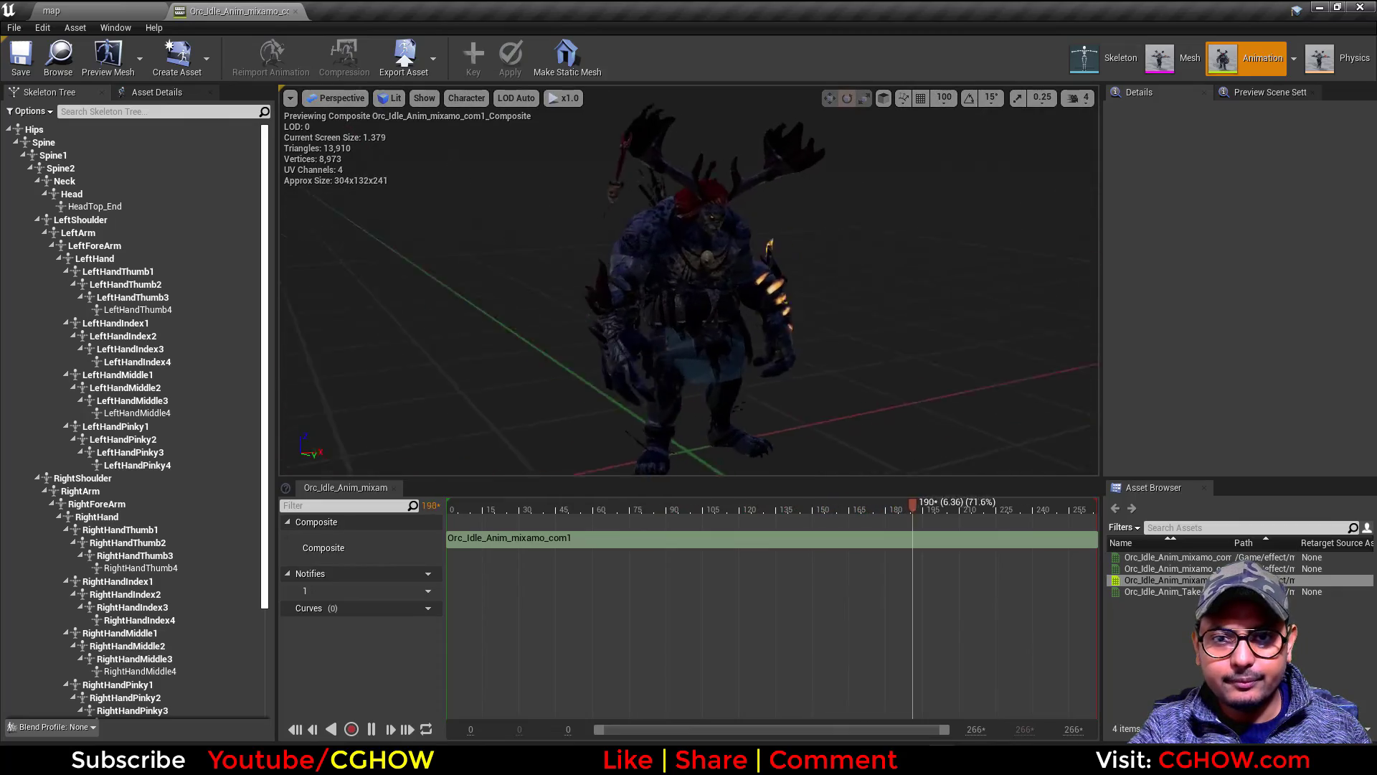
left_click(297, 11)
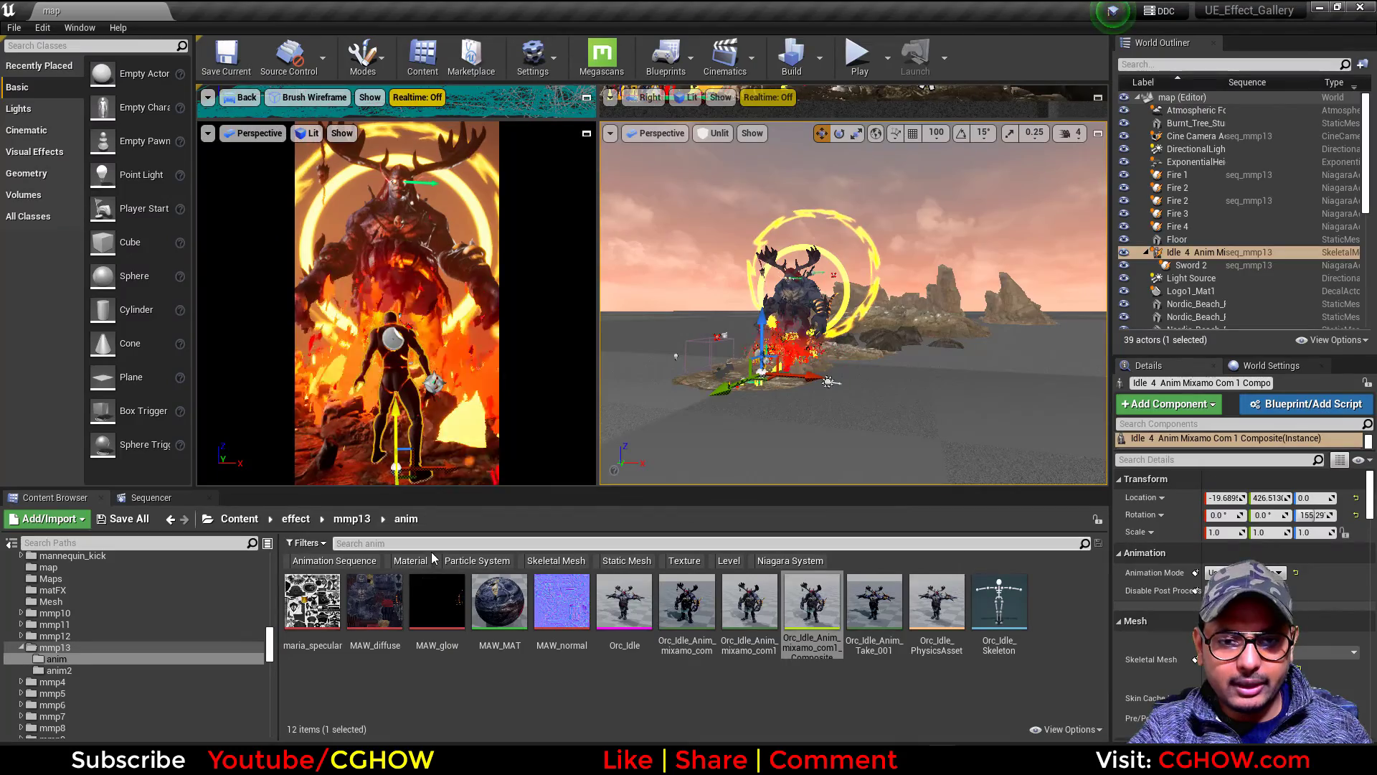
Return to the sequence and compare the Orc Idle and Idle 4 character tracks, ending with Idle 4 selected.
left_click(150, 498)
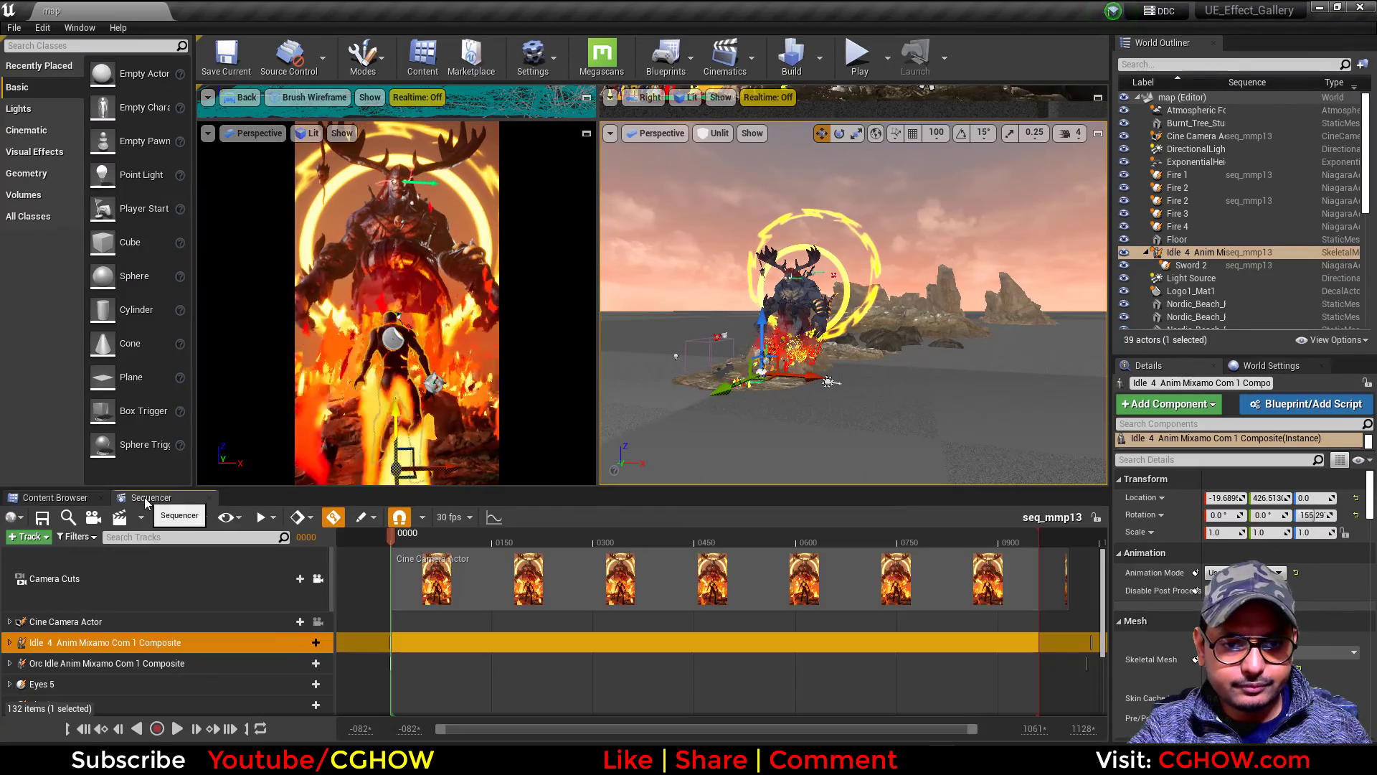
left_click(84, 662)
left_click(85, 643)
left_click(88, 663)
left_click(85, 643)
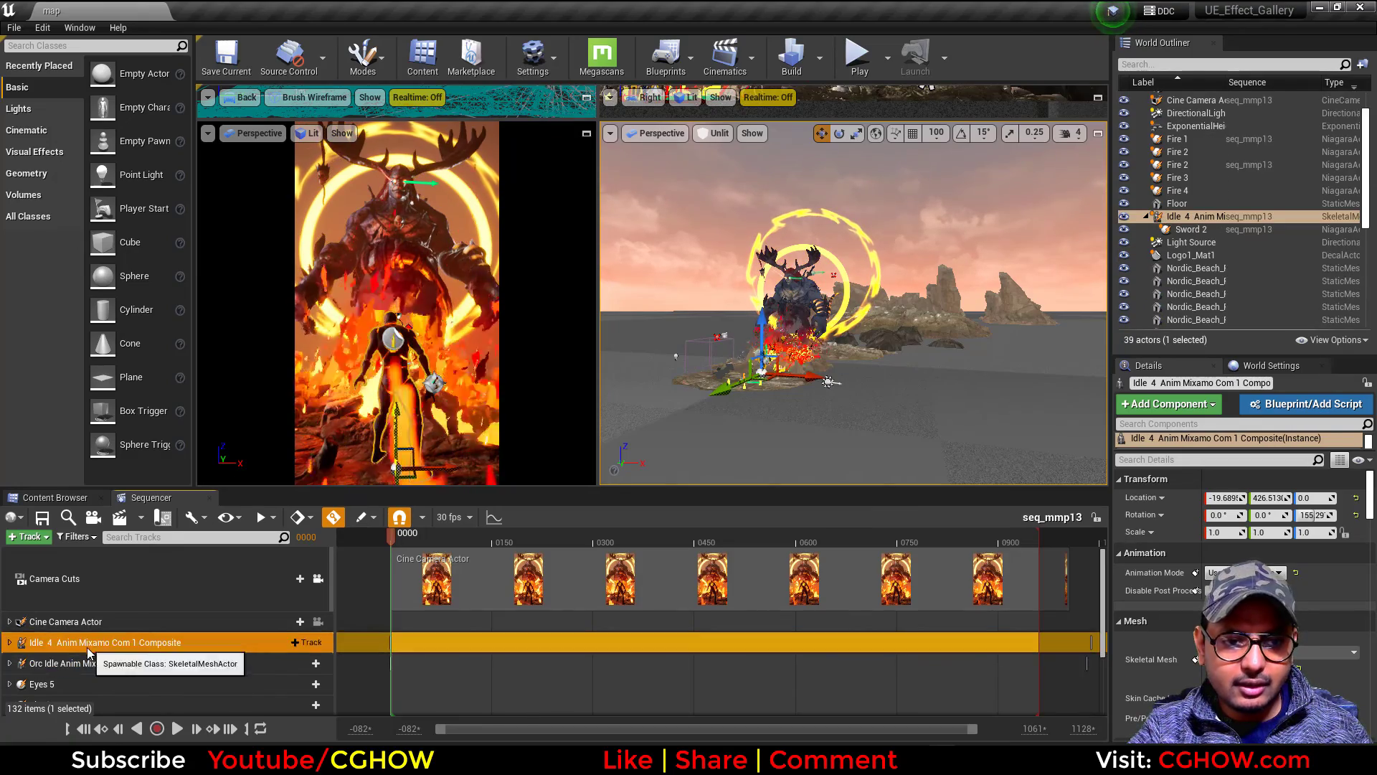
Select the Eyes 5 track in the sequence and expand it to examine its attachment to the Orc Idle character's head.
scroll(79, 657, "down", 1)
left_click(73, 664)
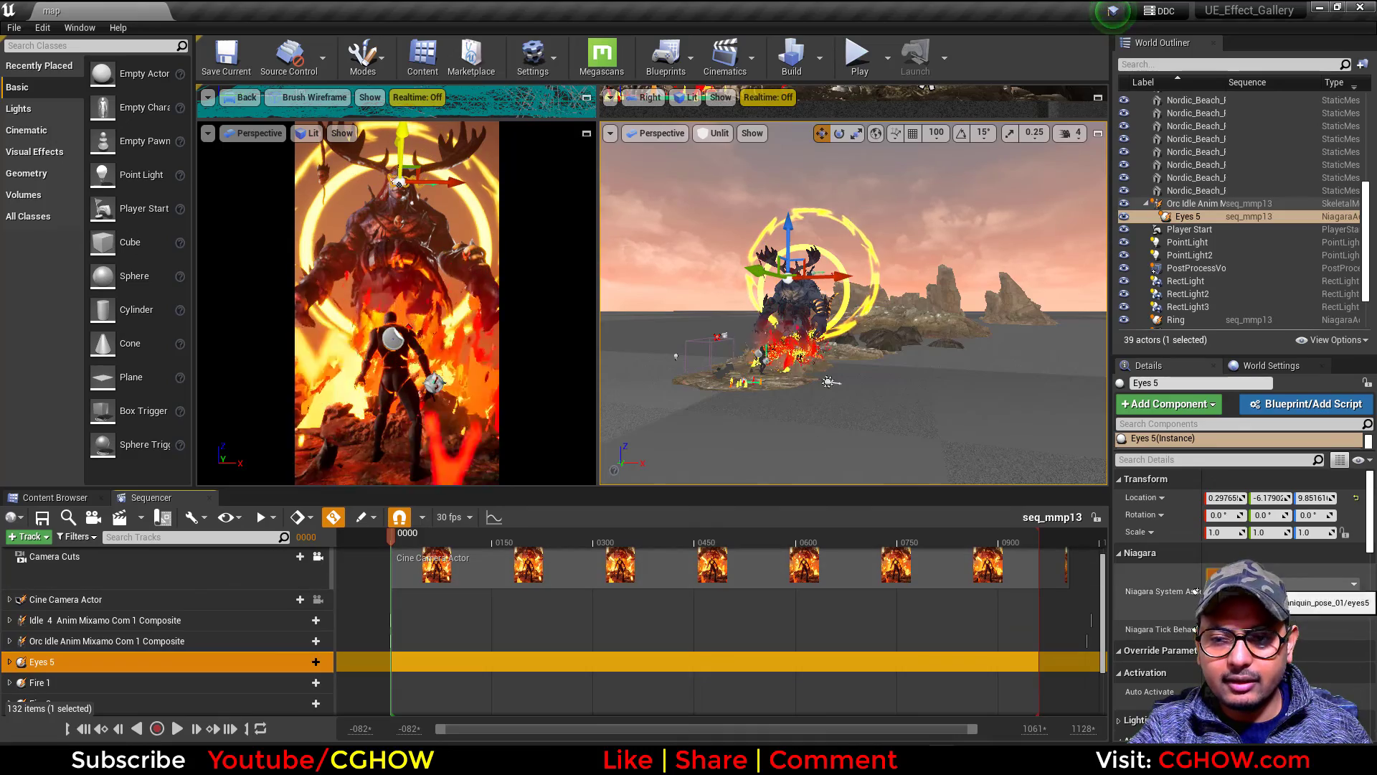
scroll(43, 624, "down", 3)
left_click(9, 600)
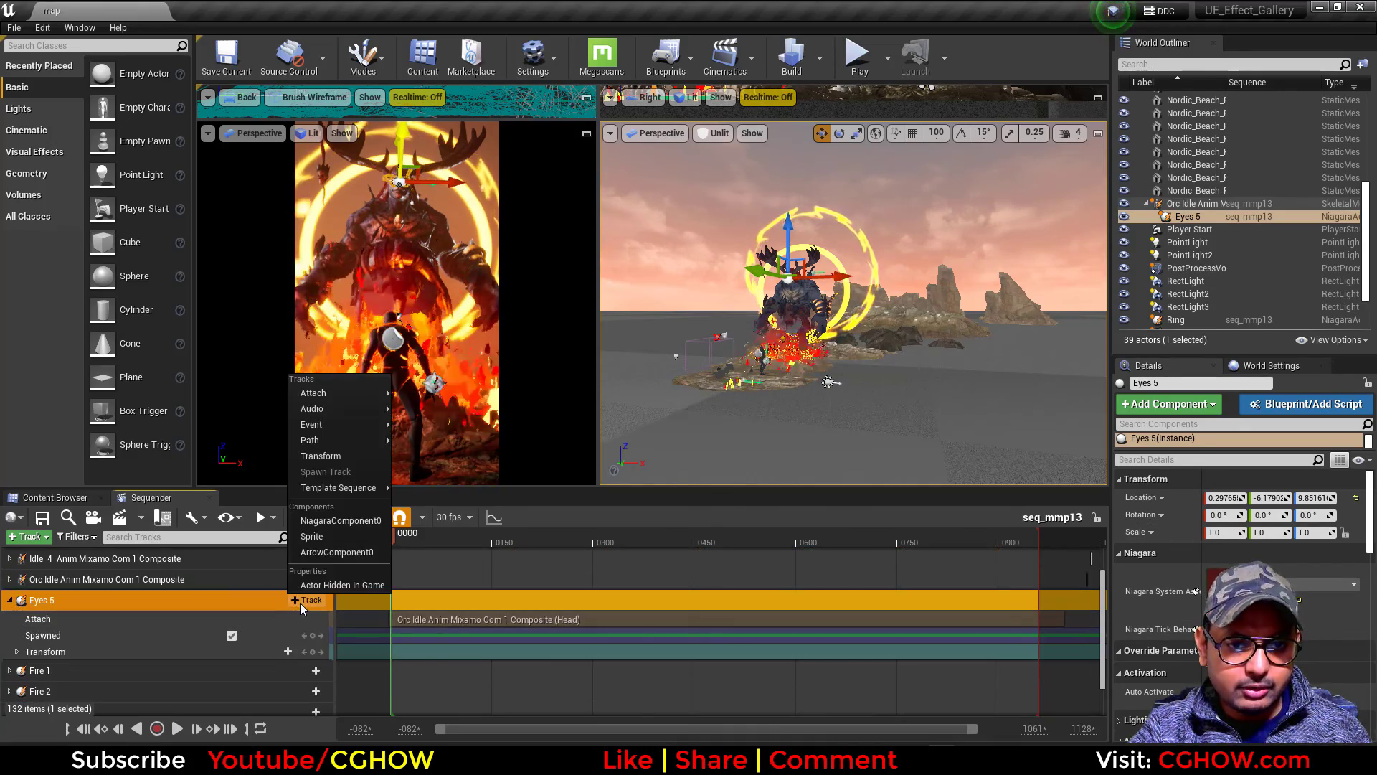
mouse_move(359, 394)
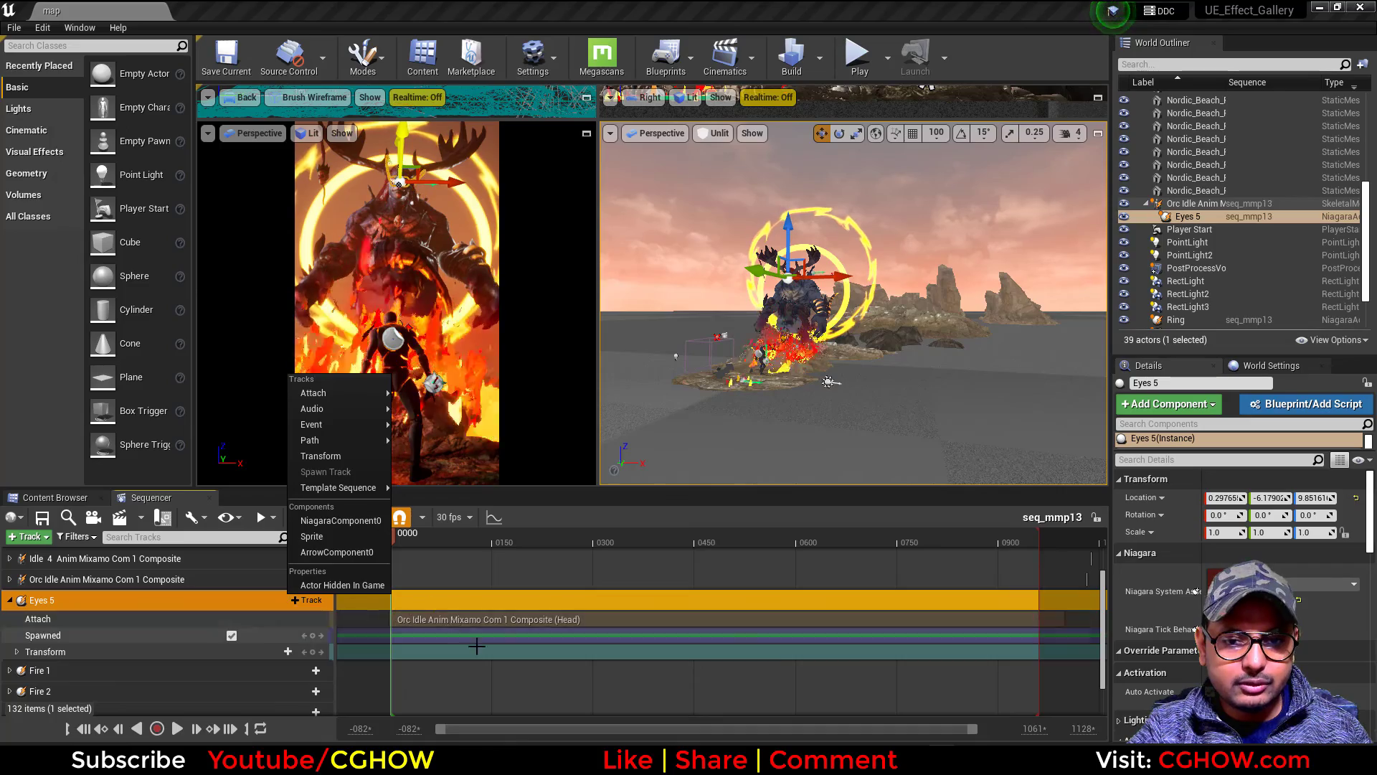
left_click(528, 626)
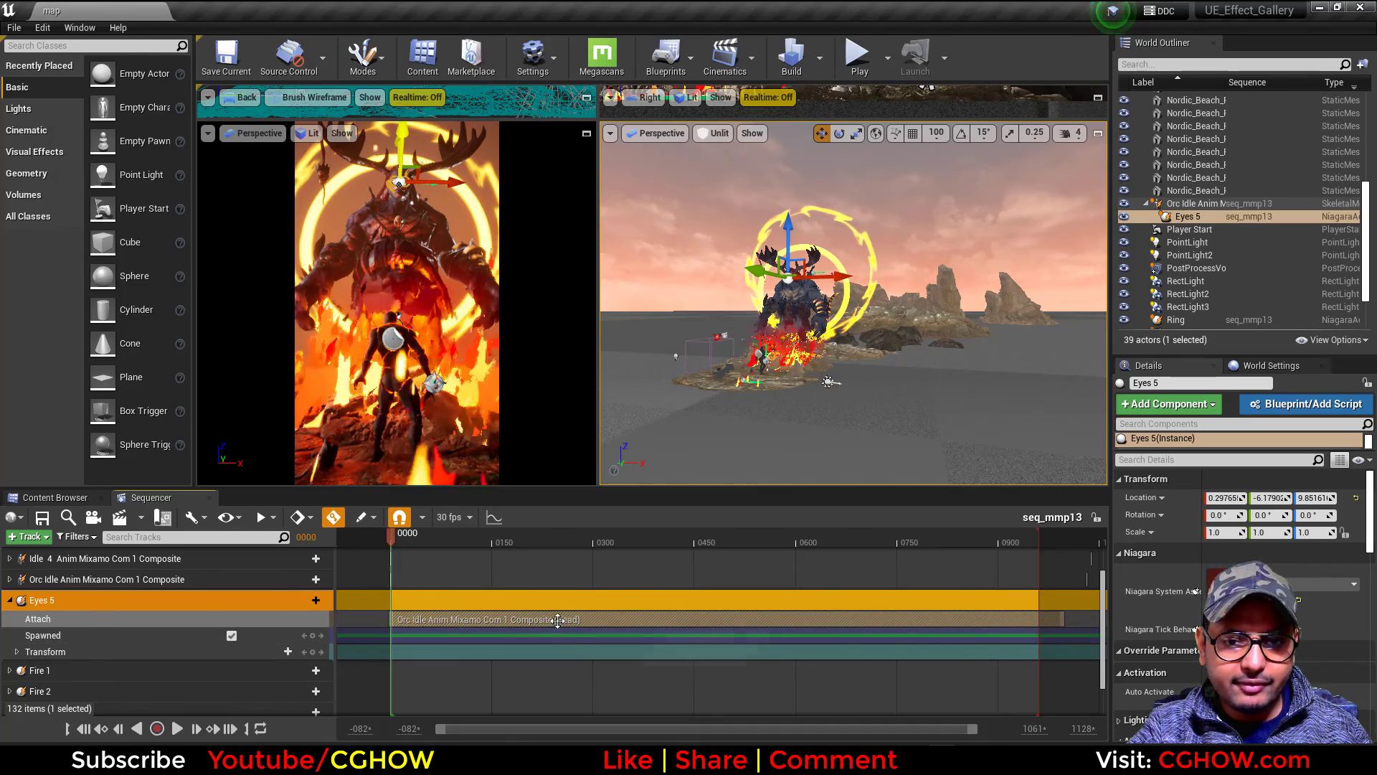
Open the eyes5 Niagara system used by Eyes 5 and view its effect up close from the front in the preview.
left_click_drag(810, 334, 850, 366, "alt")
key("f")
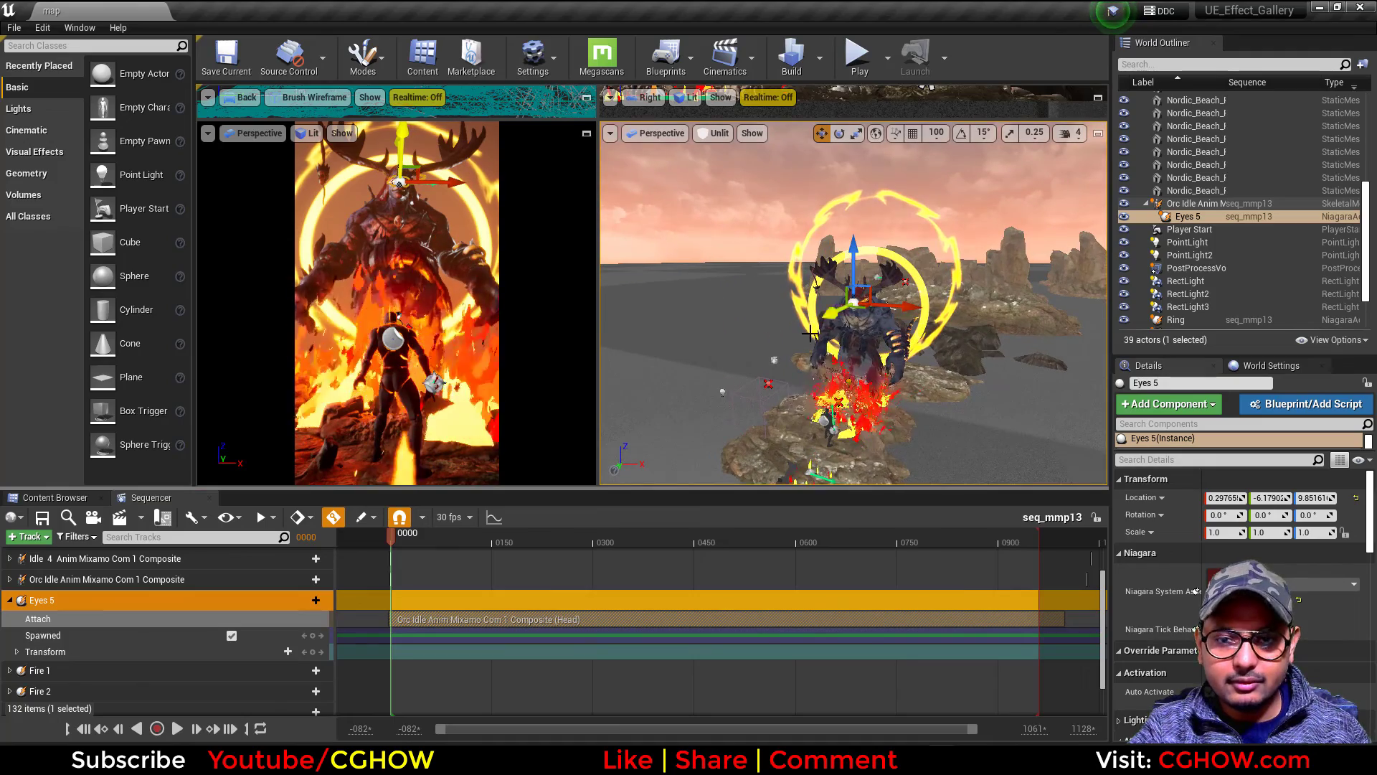
double_click(1222, 583)
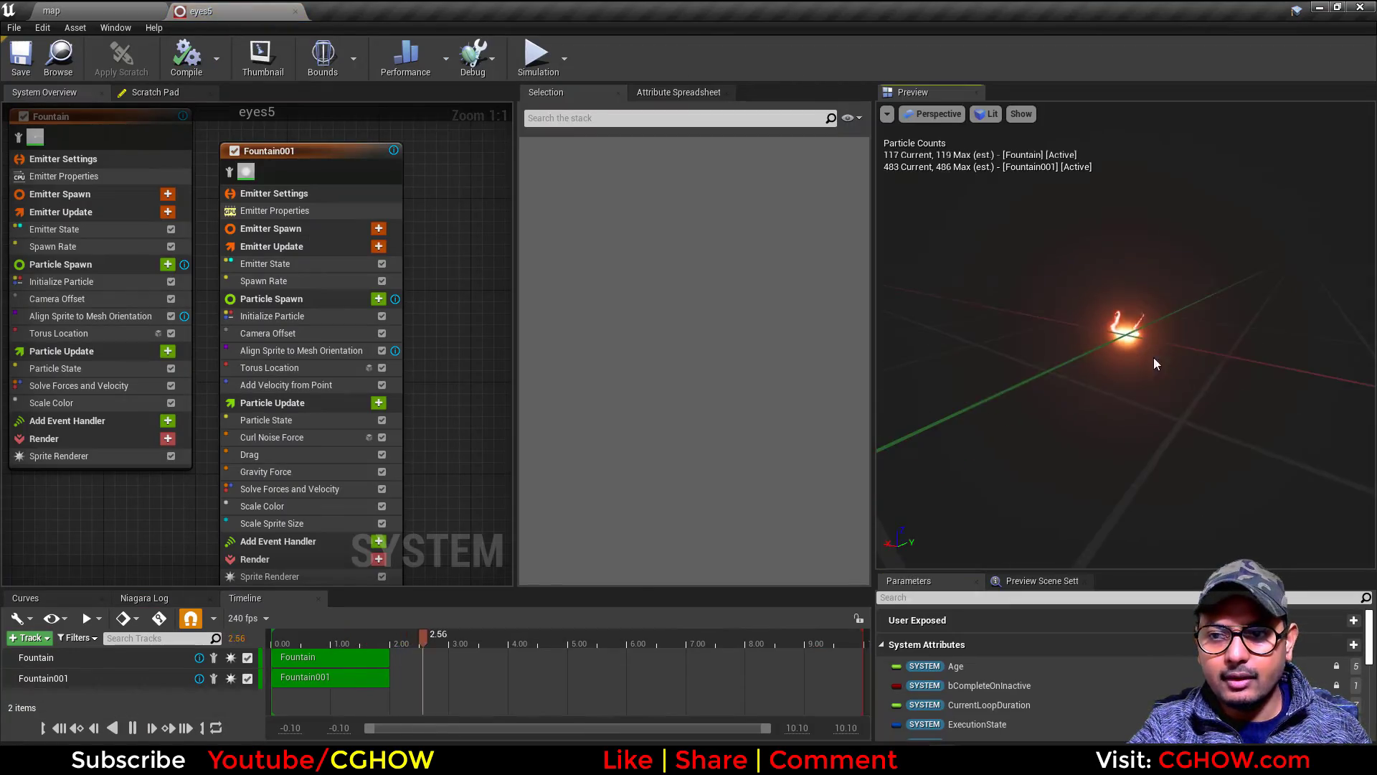
key("f")
left_click_drag(884, 352, 997, 351)
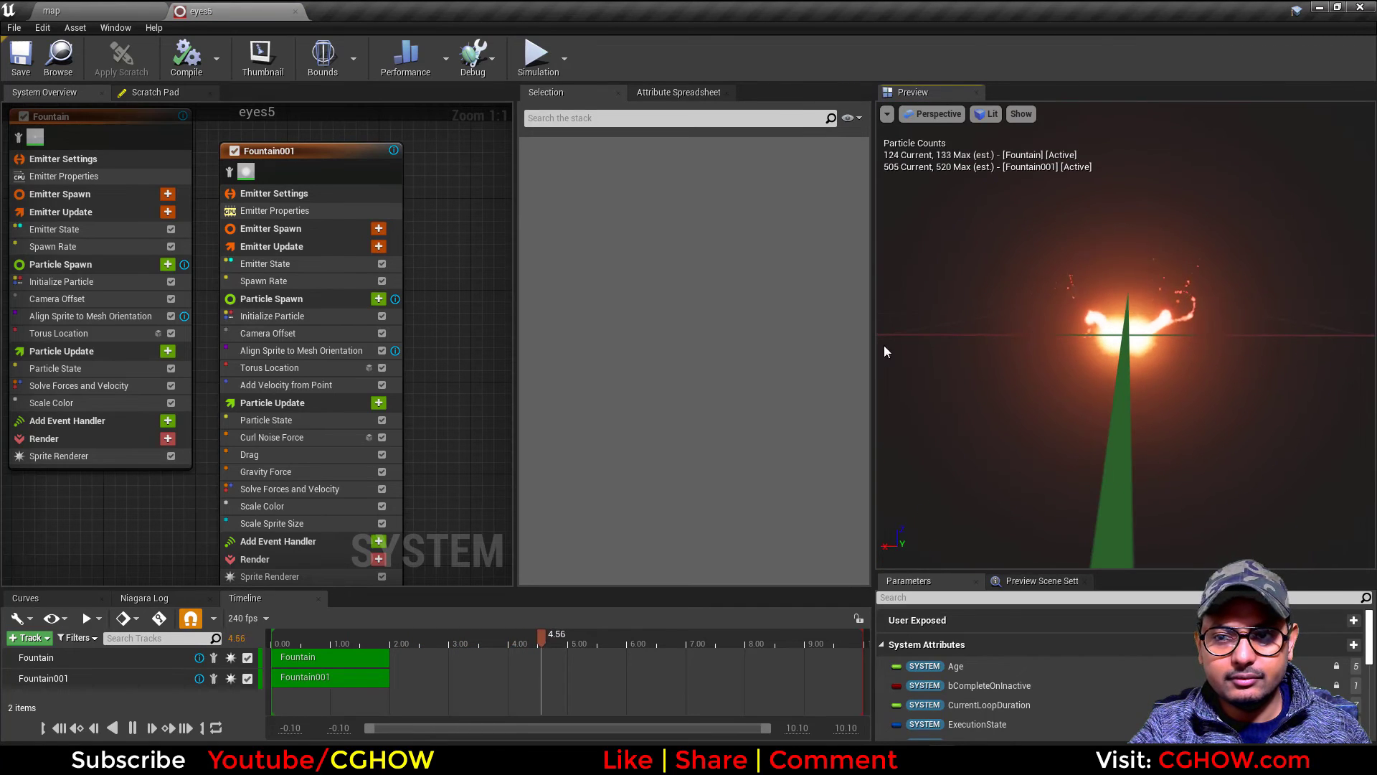
Line up the Fountain001 emitter node level with Fountain and hide the particle counts in the preview.
scroll(90, 502, "down", 3)
right_click_drag(89, 502, 238, 529)
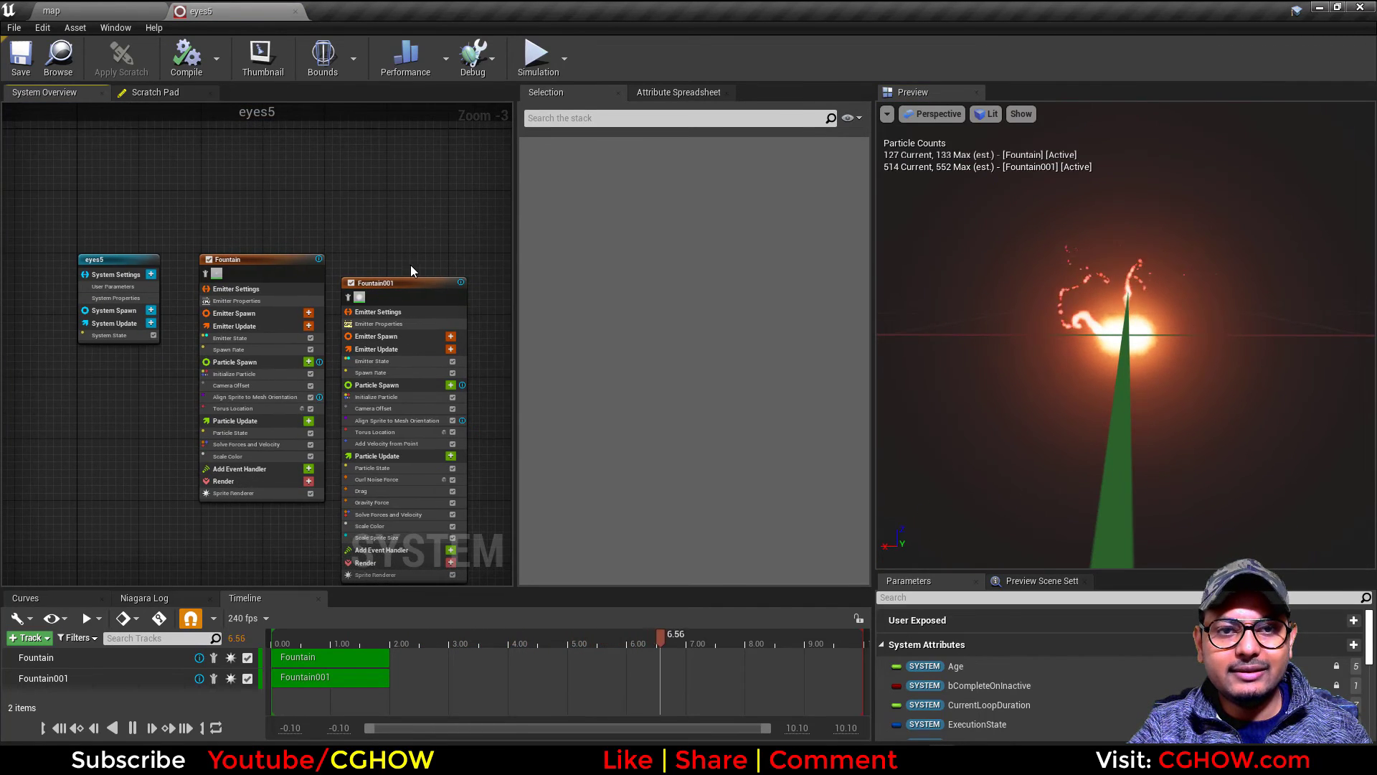
left_click_drag(411, 291, 412, 261)
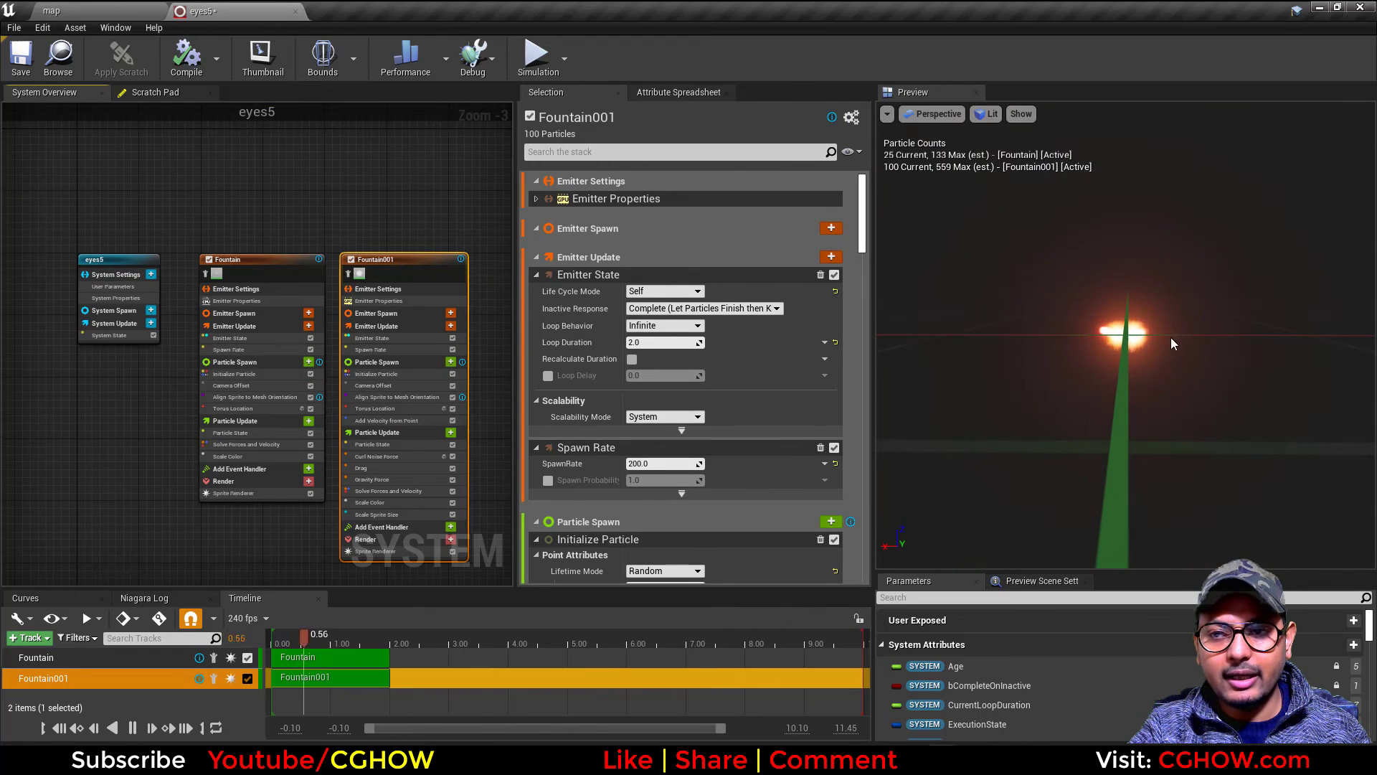
left_click(1021, 115)
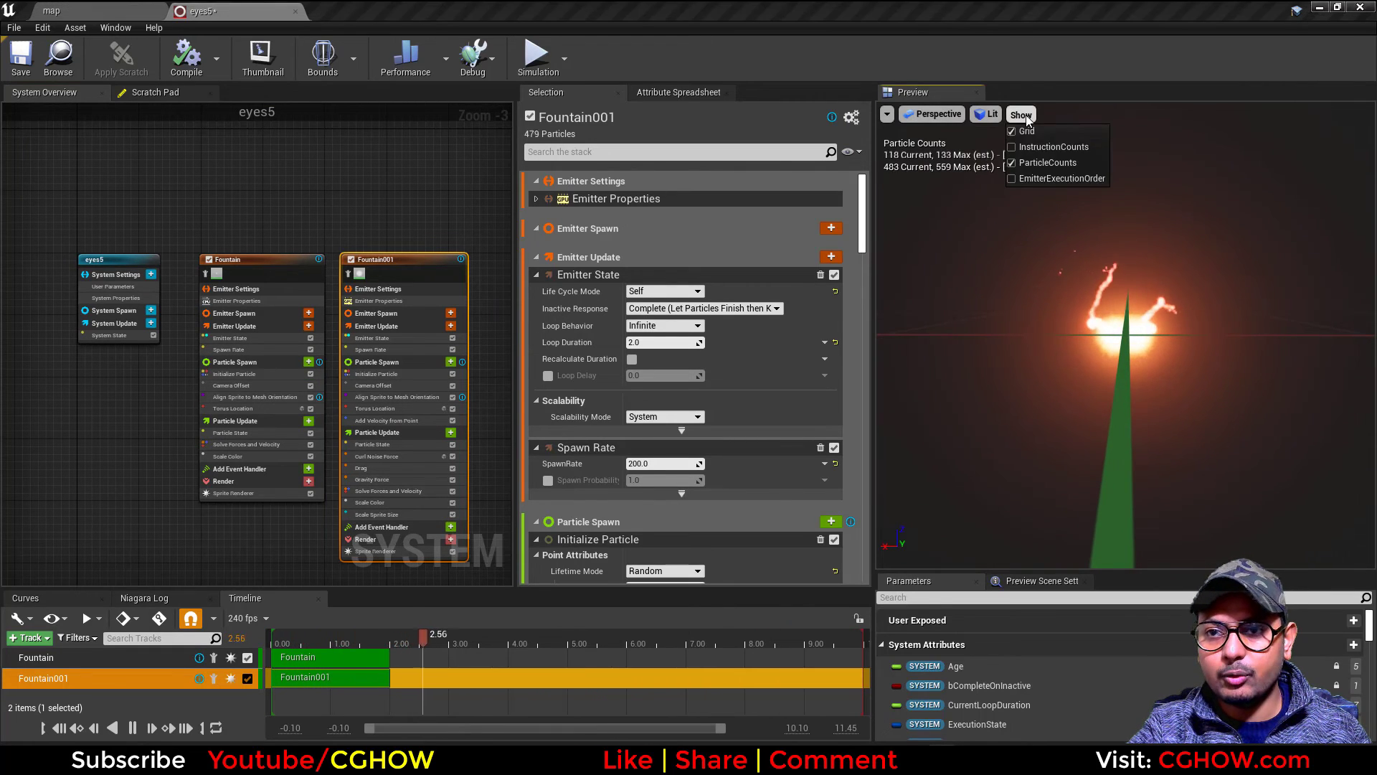
left_click(1028, 163)
Compare the two emitters by isolating Fountain and Fountain001 in turn, ending with Fountain isolated.
scroll(124, 338, "up", 3)
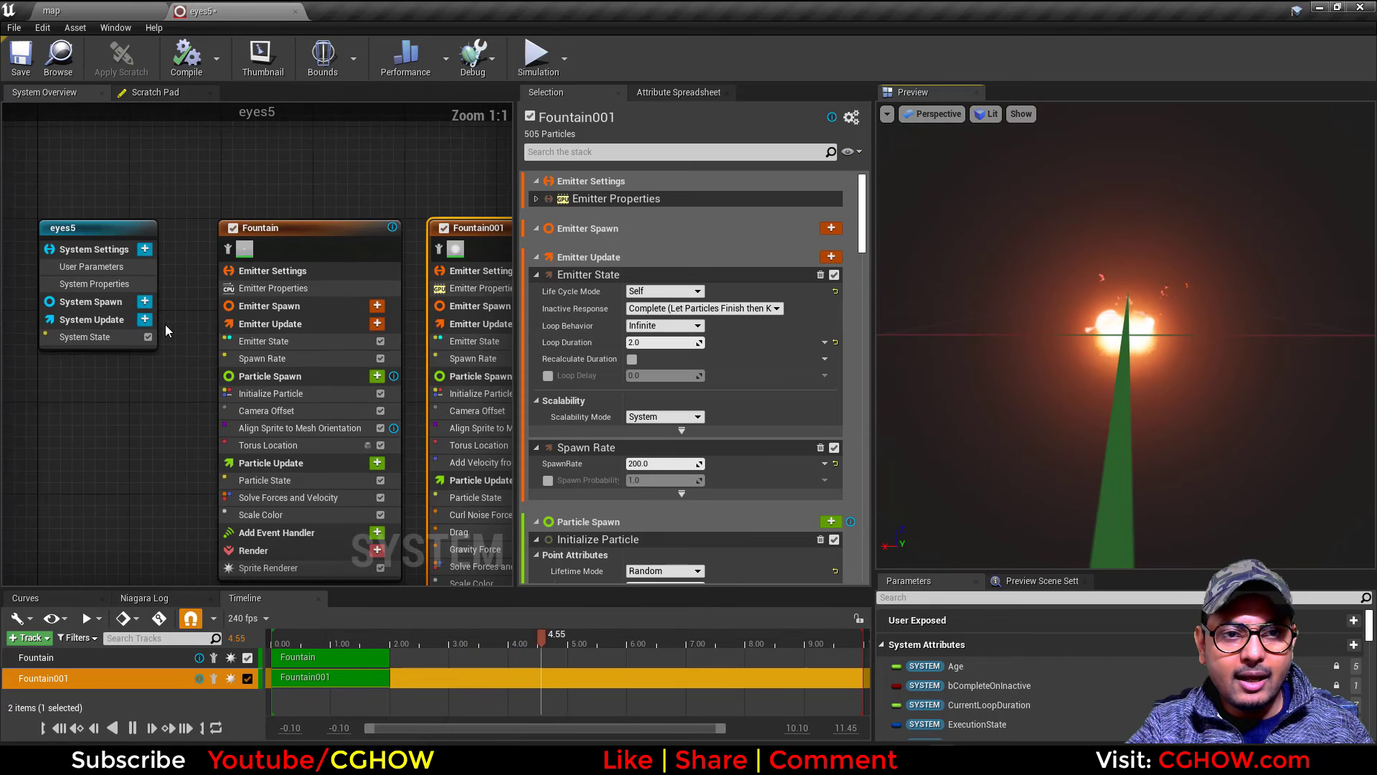
left_click(282, 289)
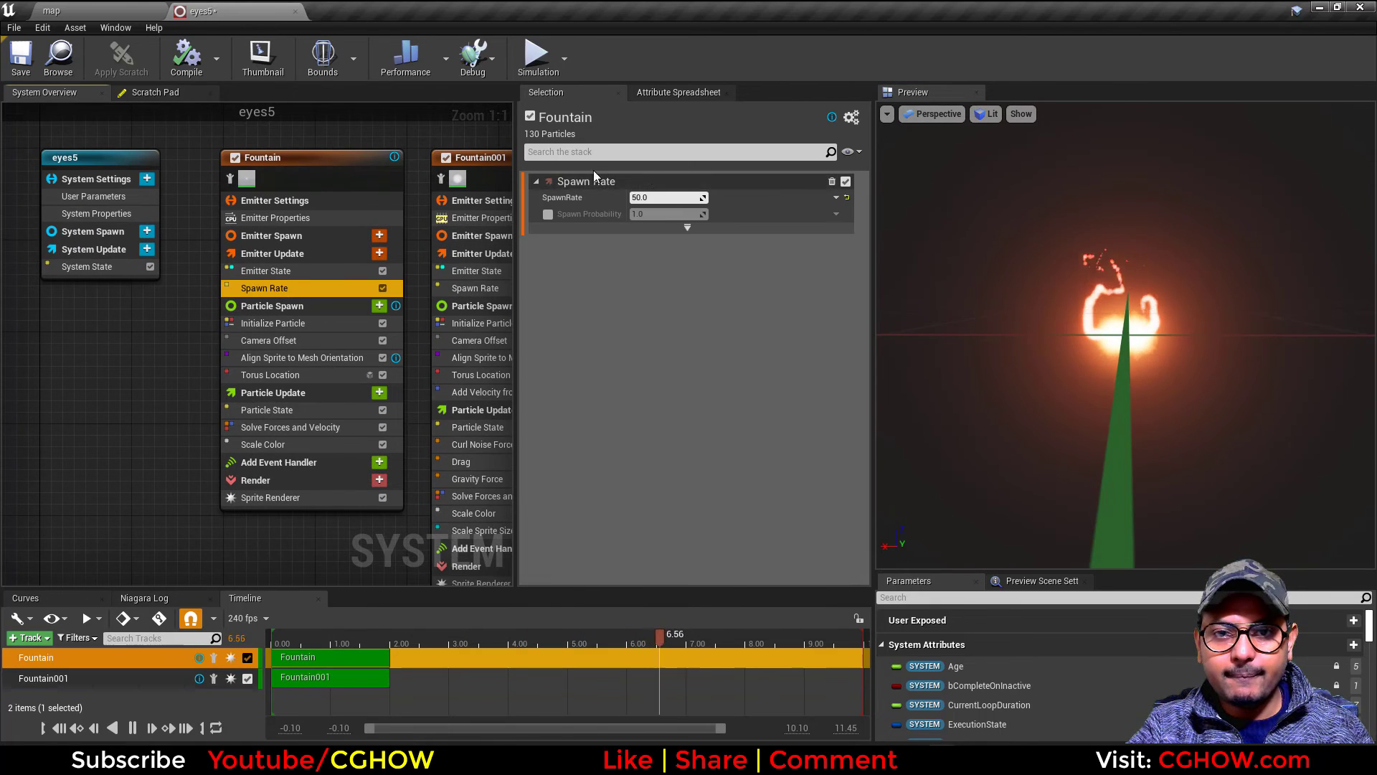
left_click(230, 179)
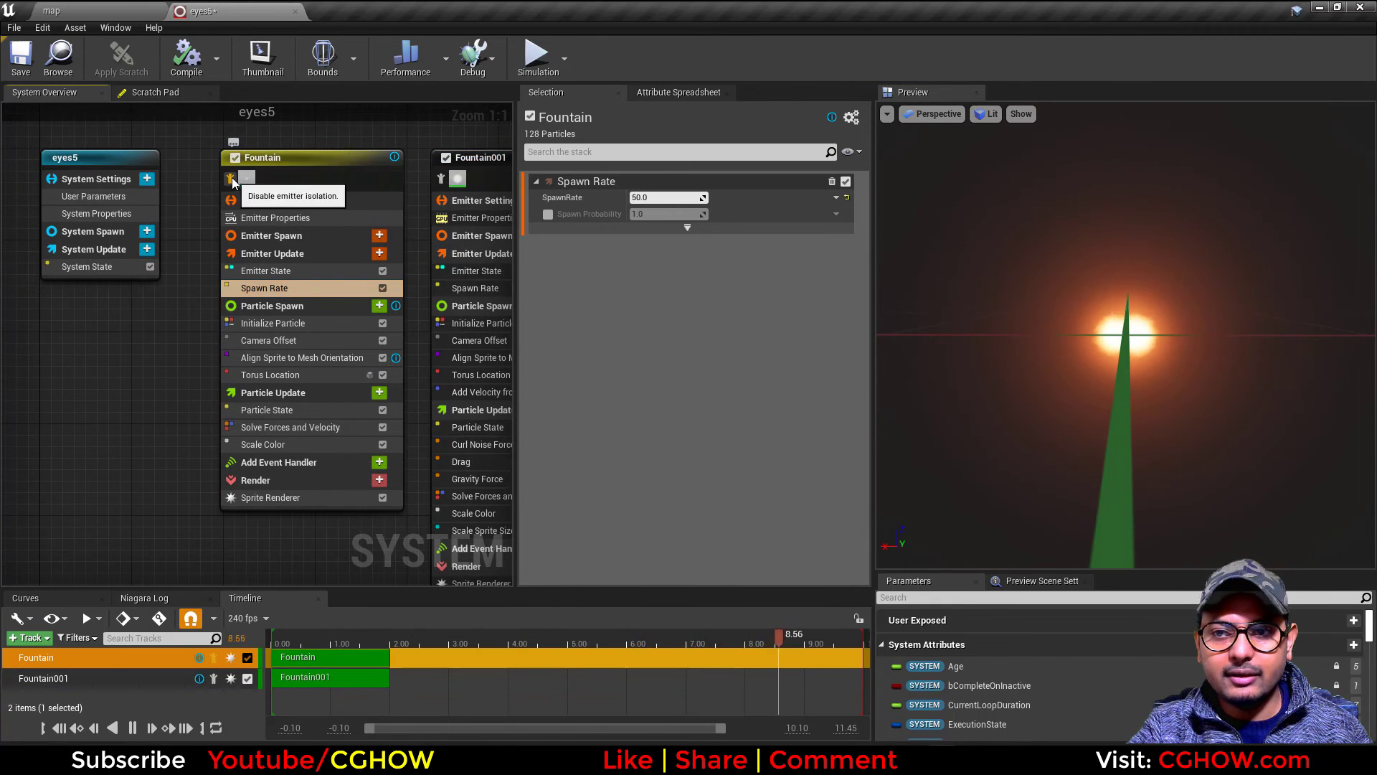
left_click(441, 178)
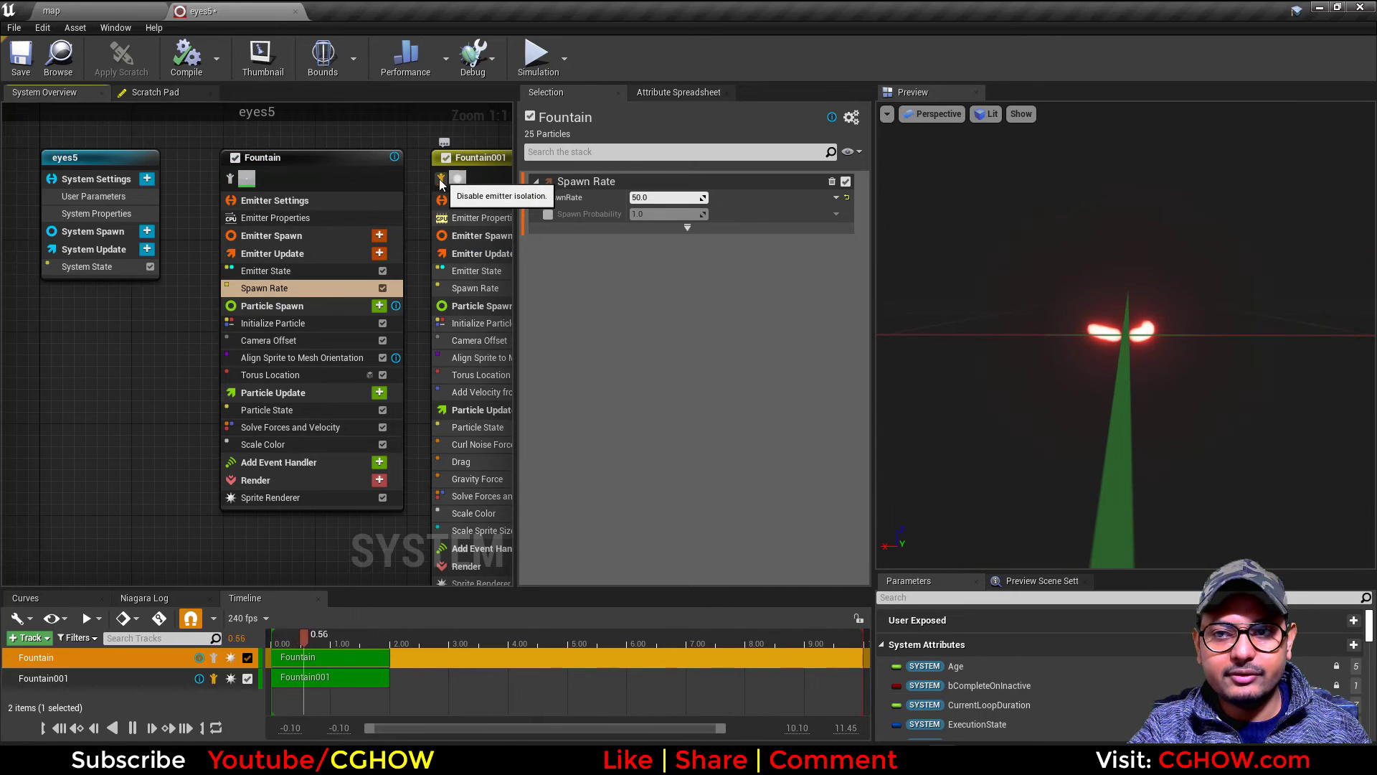
left_click(230, 178)
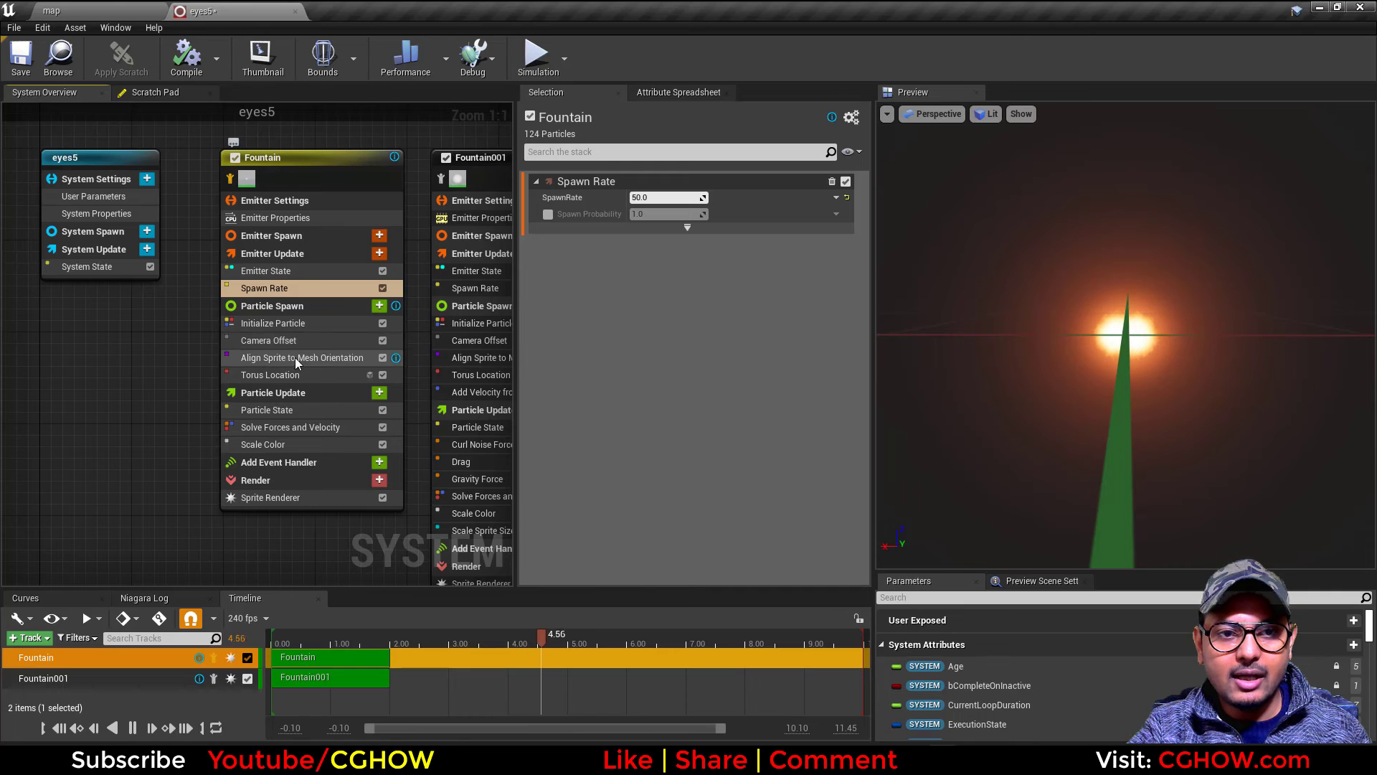
Review Fountain's Torus Location settings and set both its minimum and maximum uniform sprite size to 2.0 in Initialize Particle.
left_click(331, 340)
left_click(264, 376)
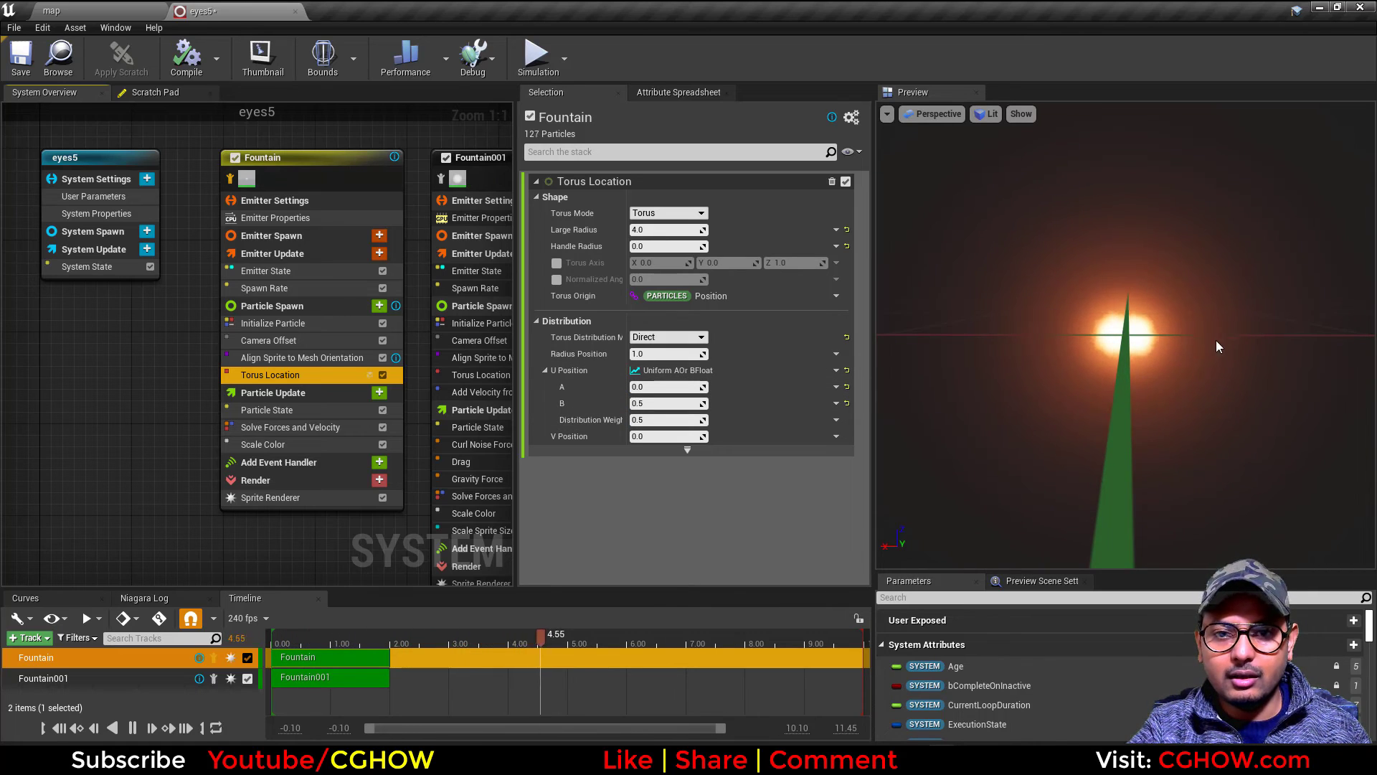
left_click(294, 326)
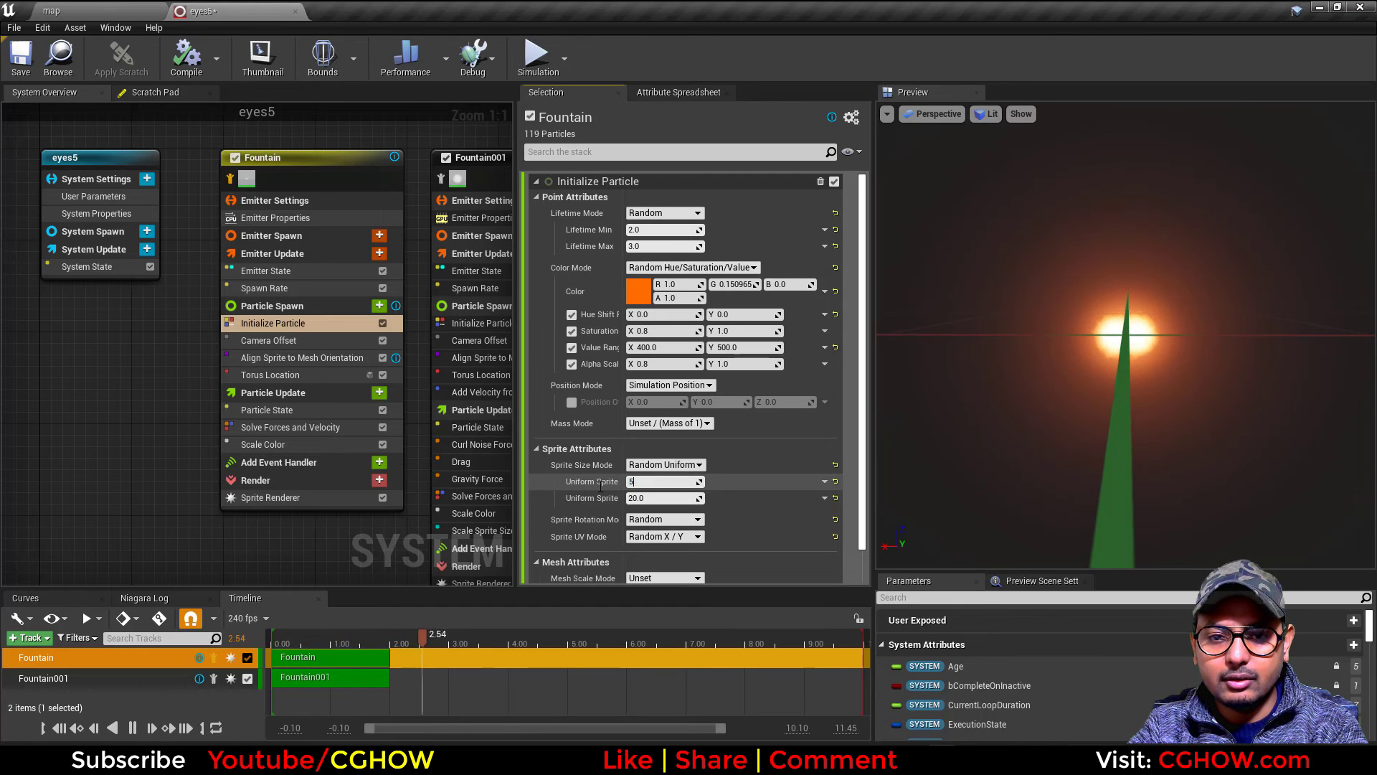
left_click(648, 500)
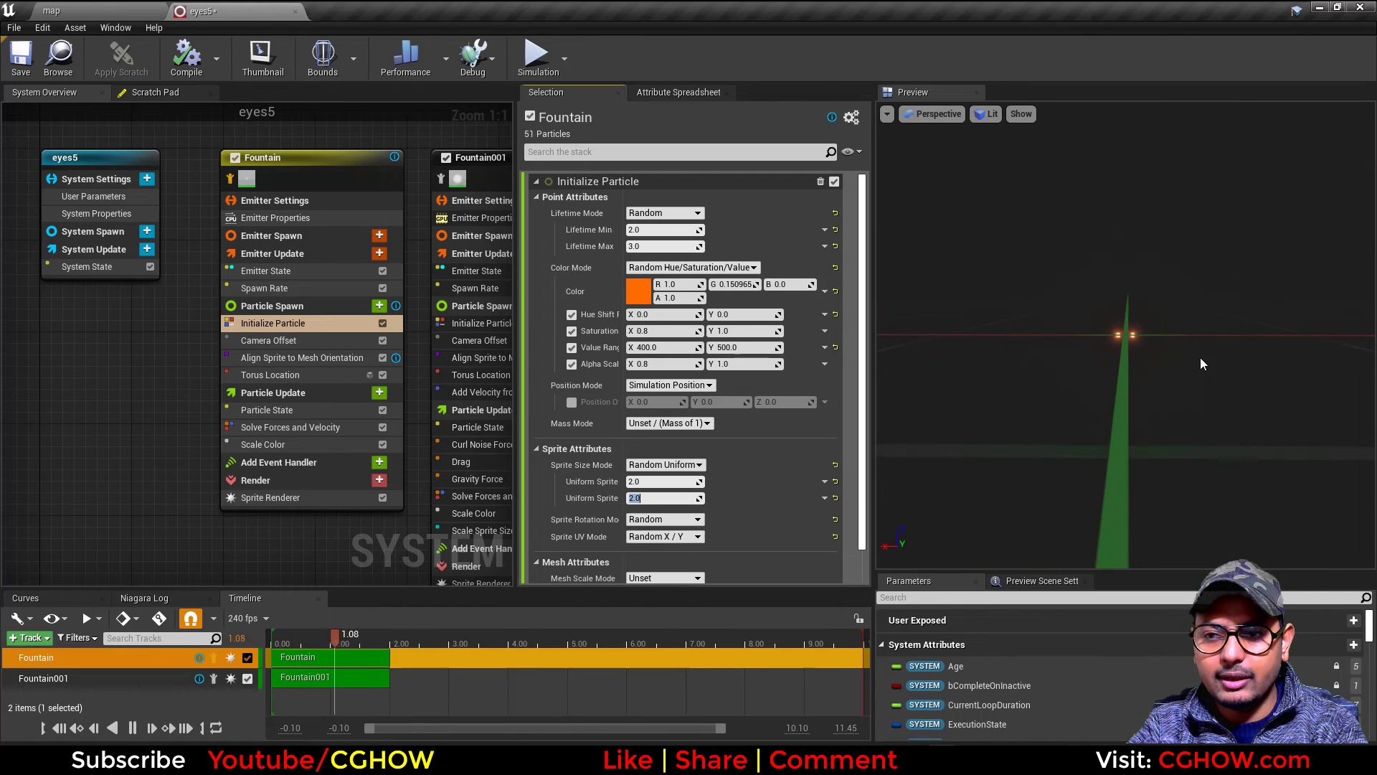
Hide the preview grid and set the large radius in Fountain's Torus Location module to 5.
left_click(1025, 115)
left_click(1036, 133)
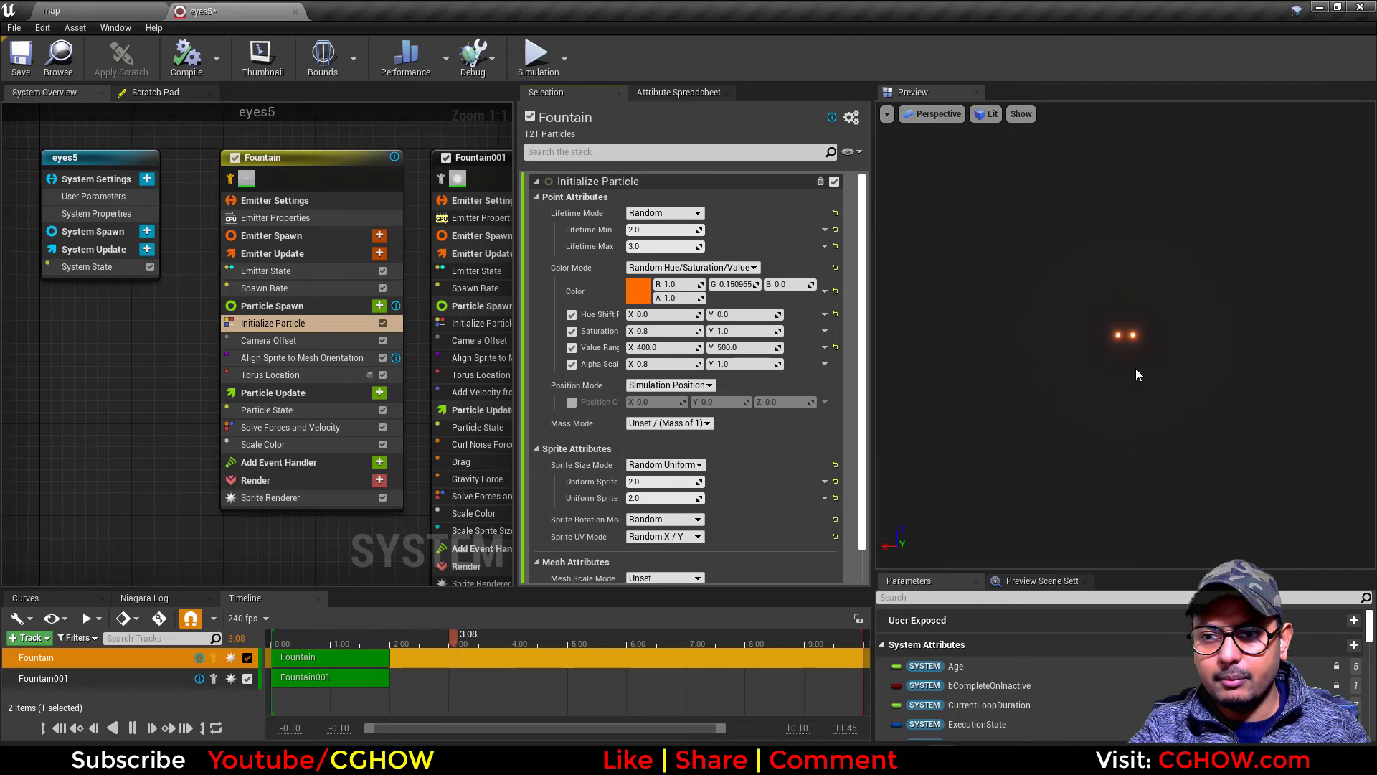
left_click(273, 375)
mouse_move(663, 230)
left_mouse_down()
mouse_move(733, 229)
mouse_move(648, 230)
left_mouse_up()
left_click(644, 230)
type("5")
key("Return")
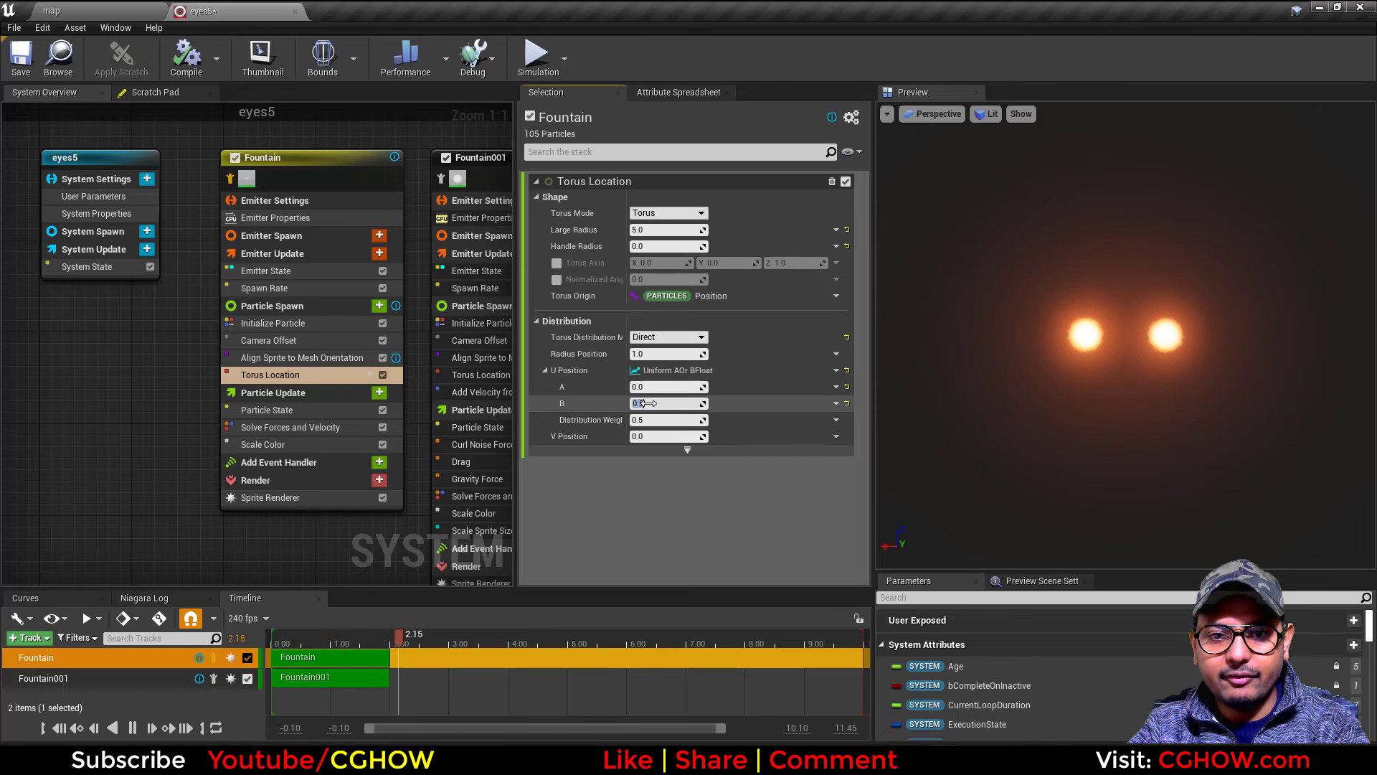
Try U Position B values of 1.0 and 0.2 in Fountain's Torus Location, and set B back to 0.5.
key("Return")
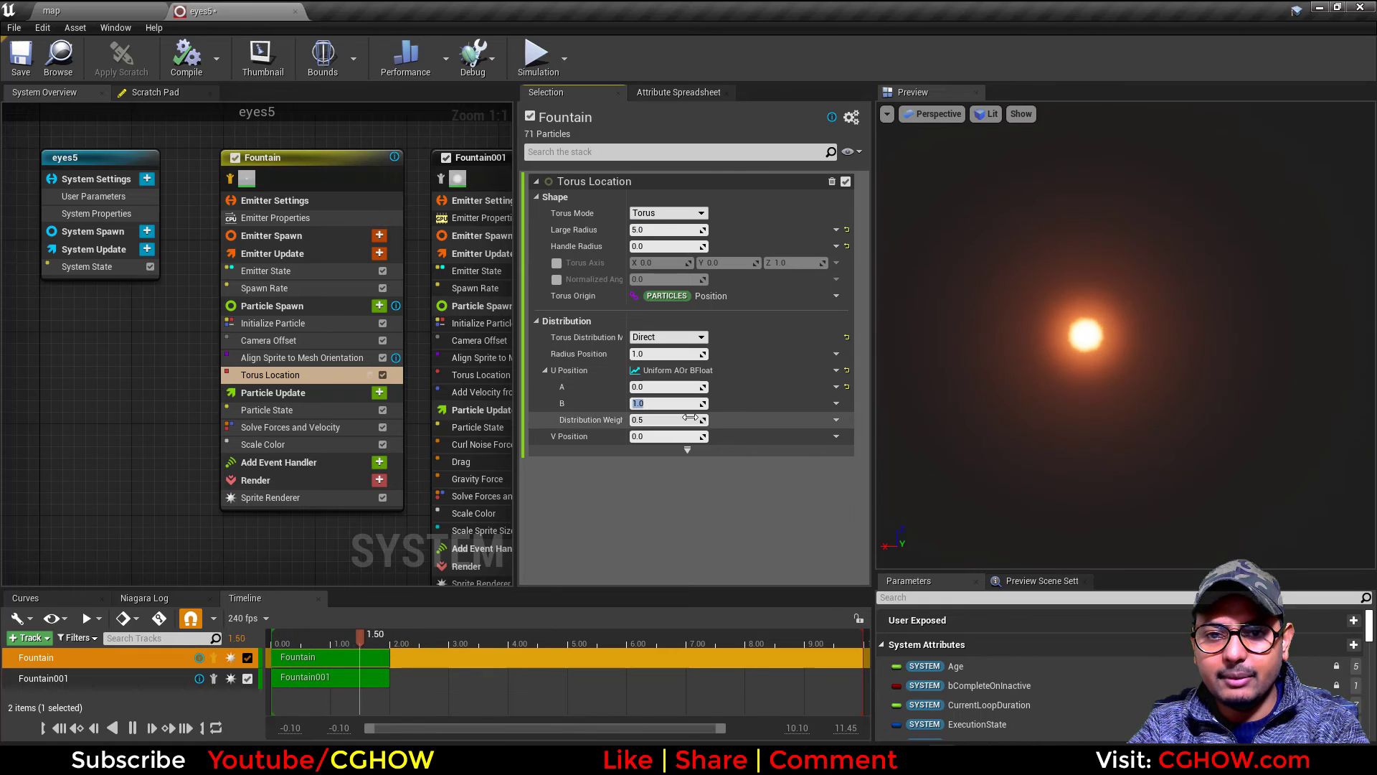
type("0.2")
key("Return")
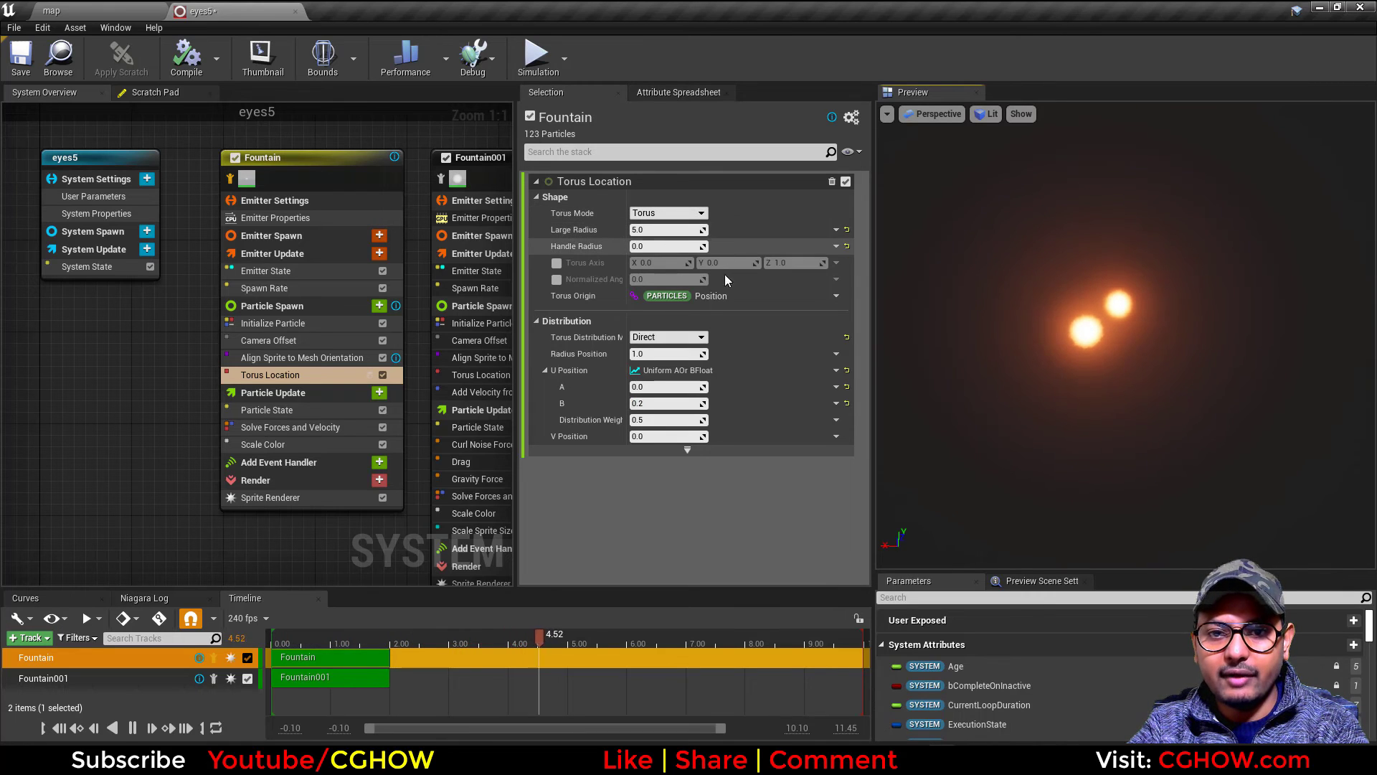
type(".5")
key("Return")
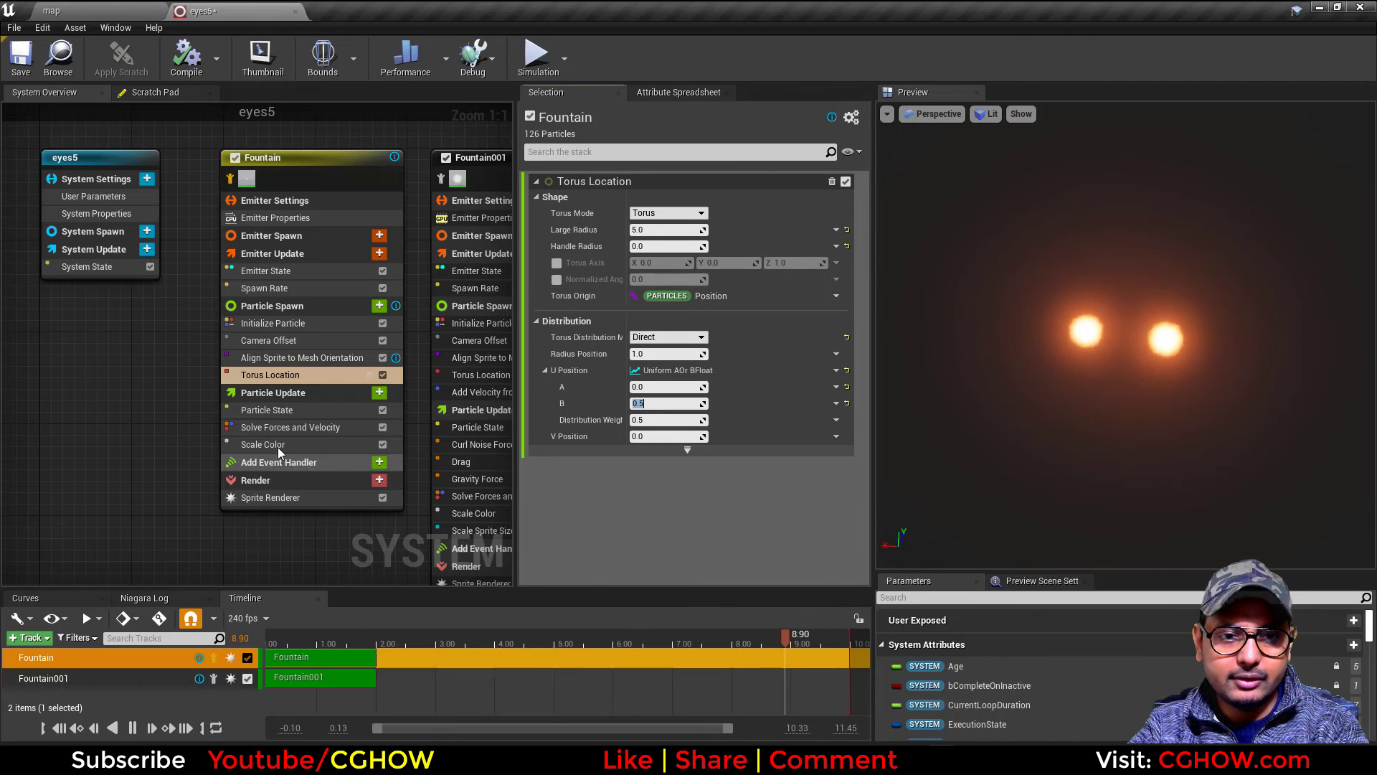
Set Fountain's uniform sprite size to a minimum of 15 and a maximum of 20 in Initialize Particle.
left_click(276, 324)
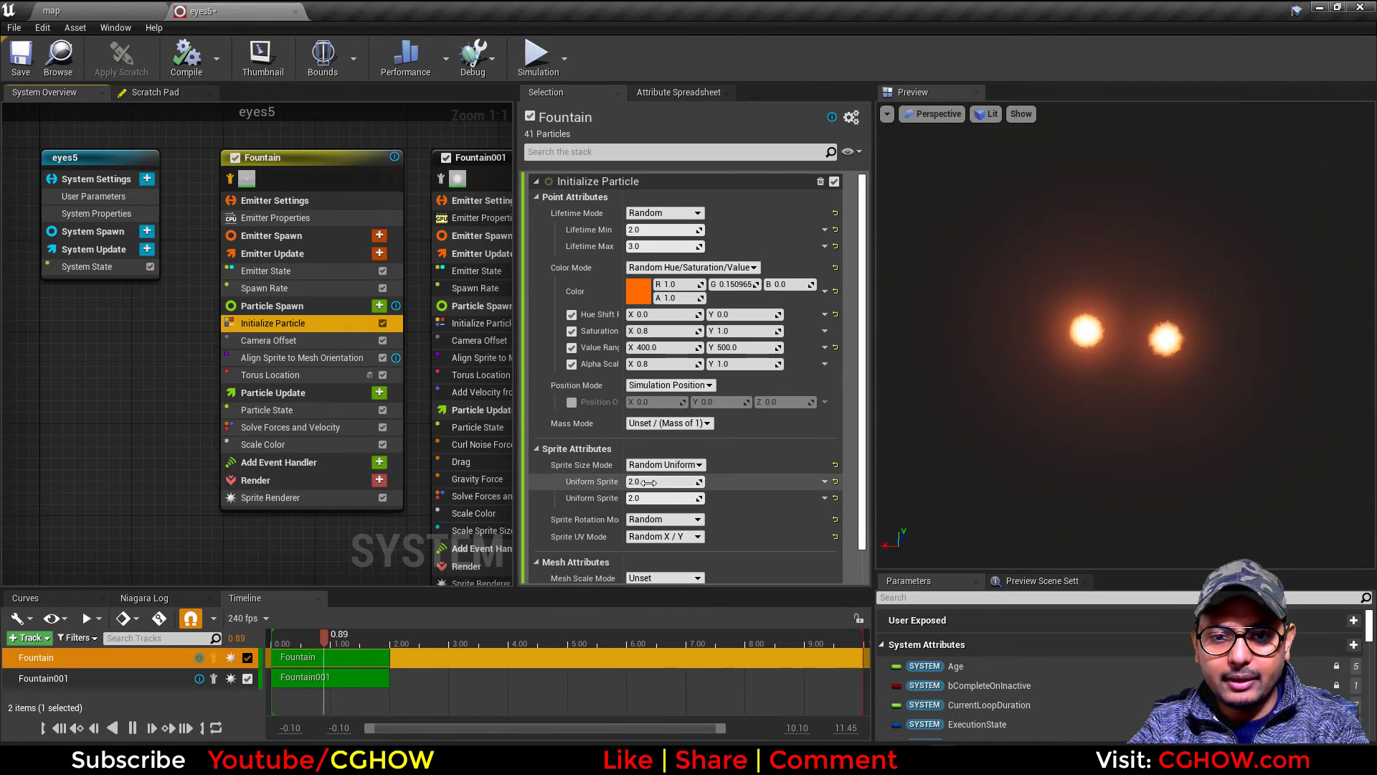
left_click(644, 481)
type("15")
left_click(643, 498)
type("20")
Review the Fountain emitter's Scale Color alpha curve and its Initialize Particle settings.
right_click_drag(1080, 442, 1080, 517)
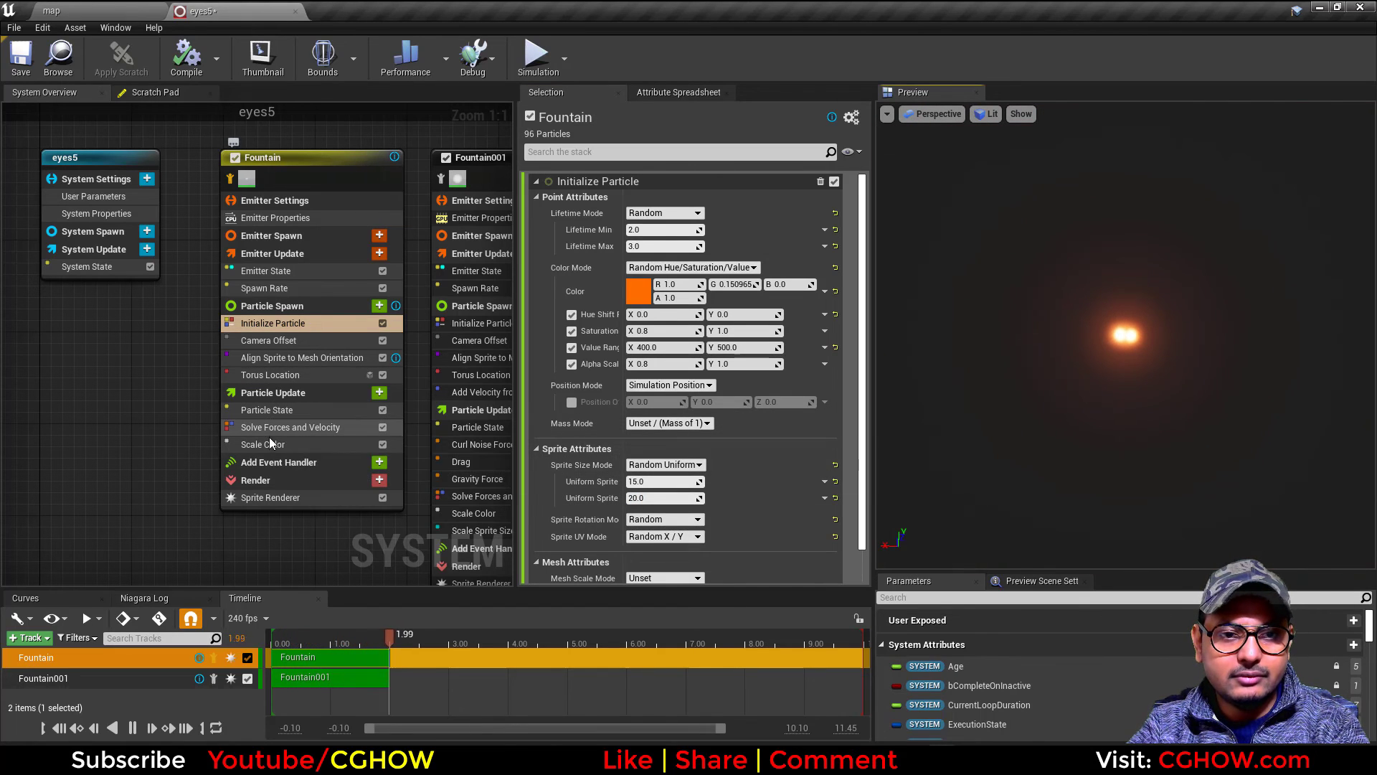
left_click(271, 444)
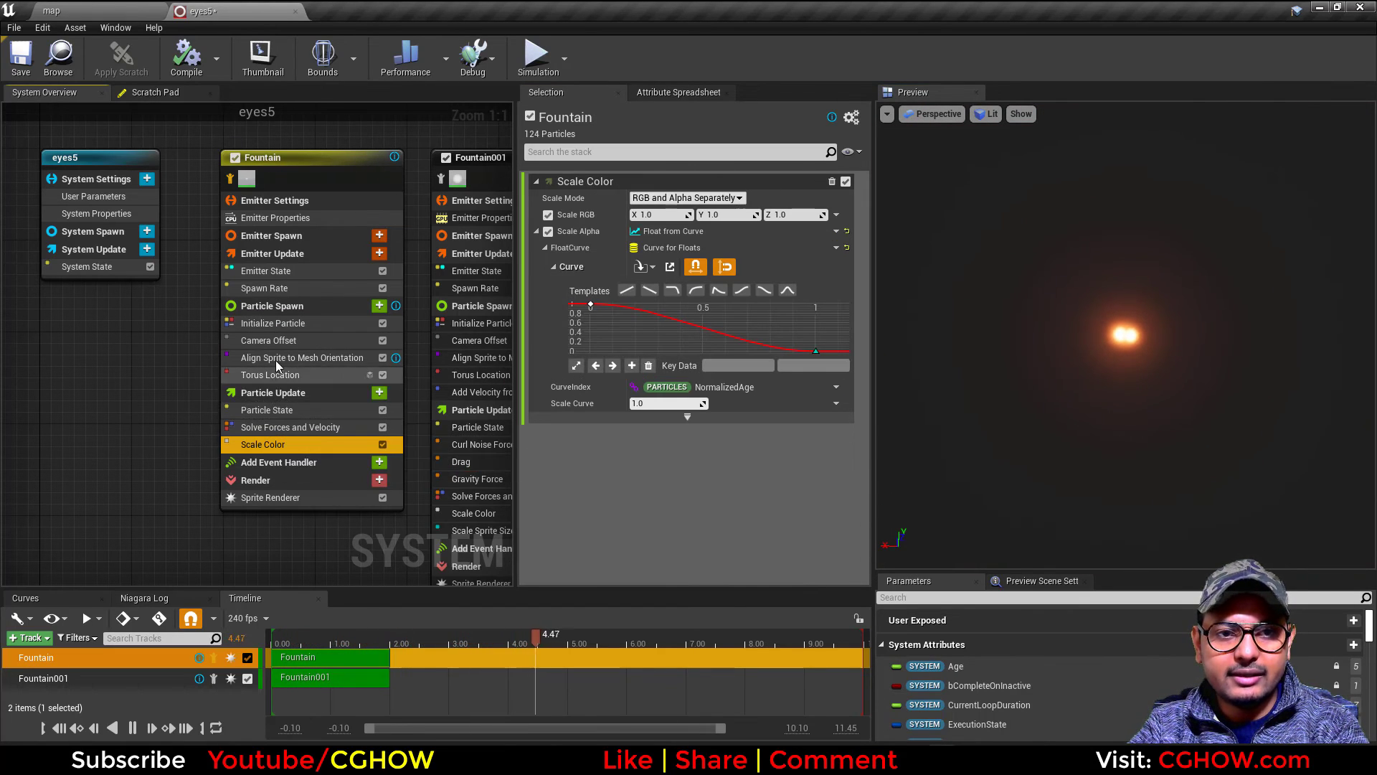
left_click(278, 325)
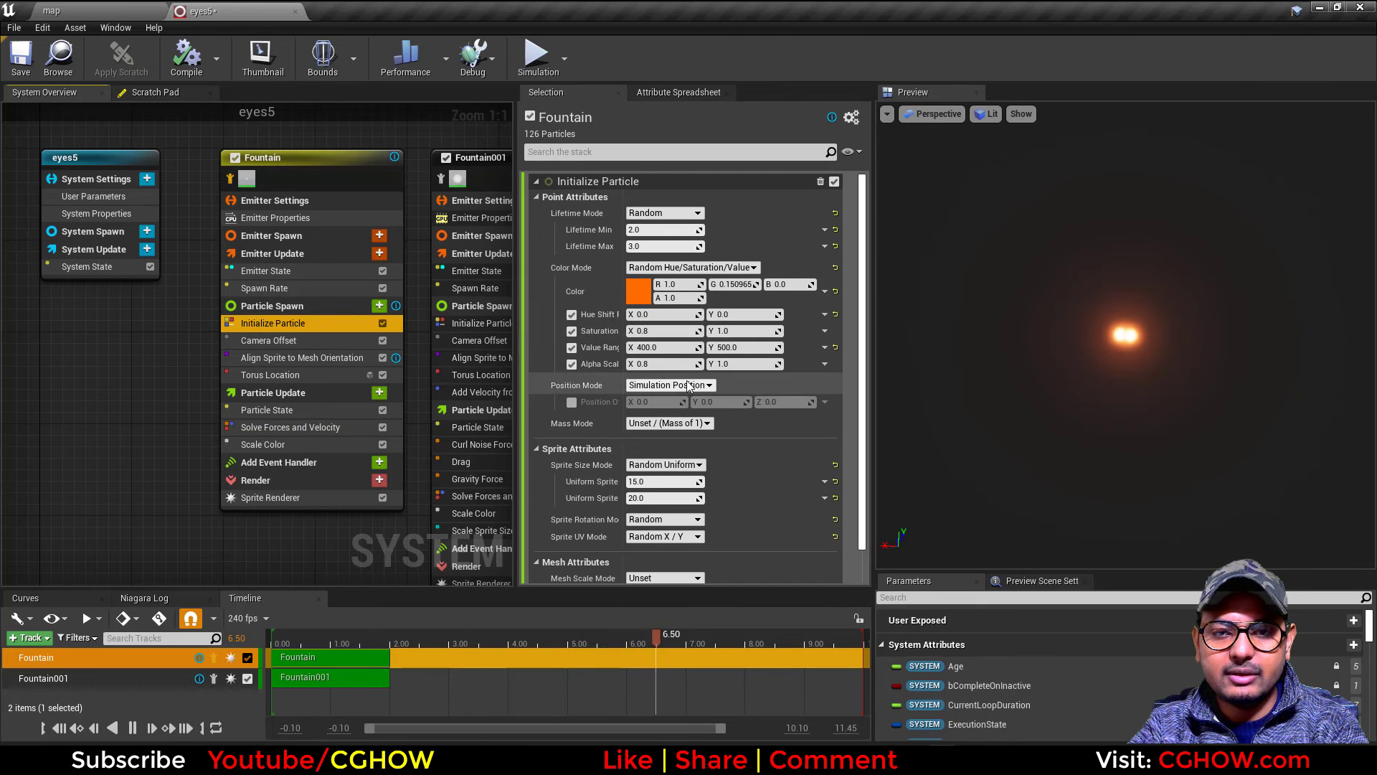
Isolate the Fountain001 emitter and inspect its Torus Location and Add Velocity from Point settings.
right_click_drag(184, 537, 41, 532)
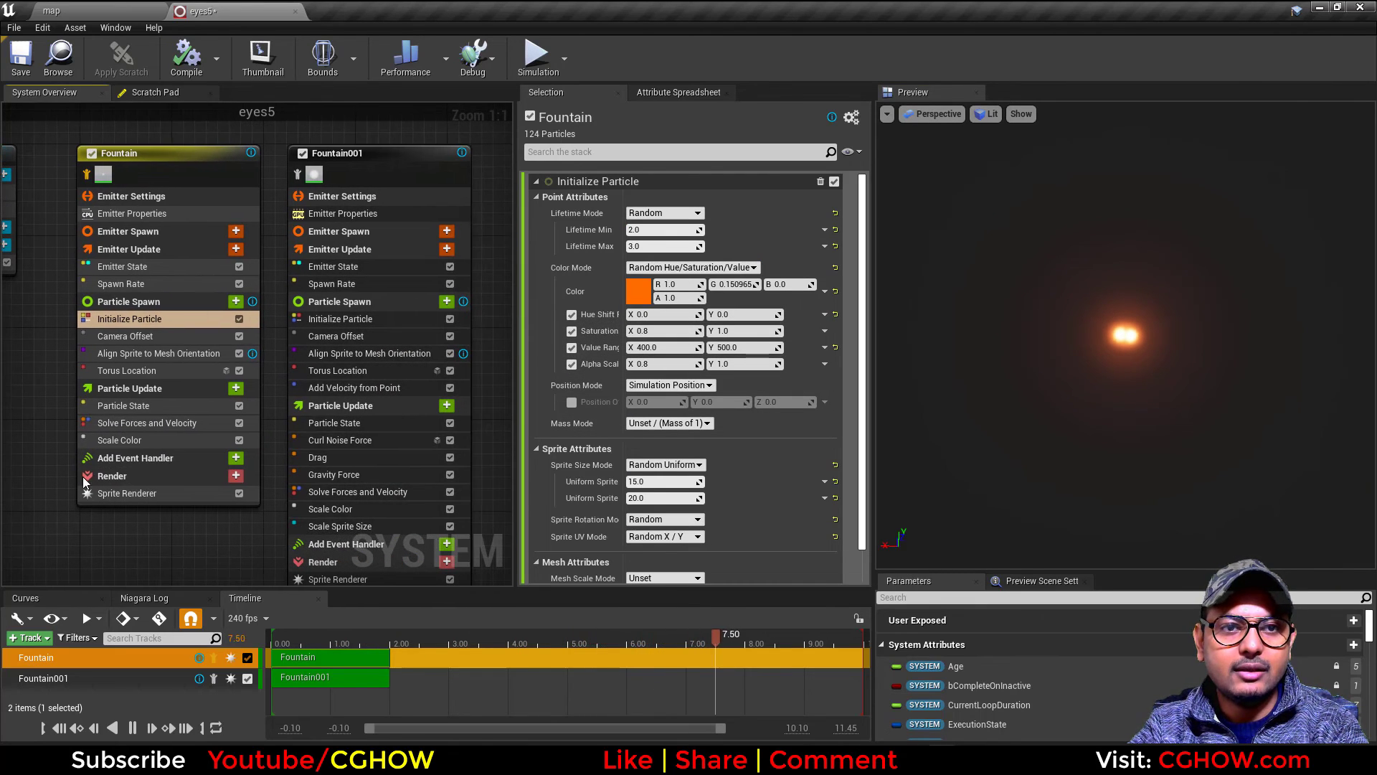
left_click(297, 175)
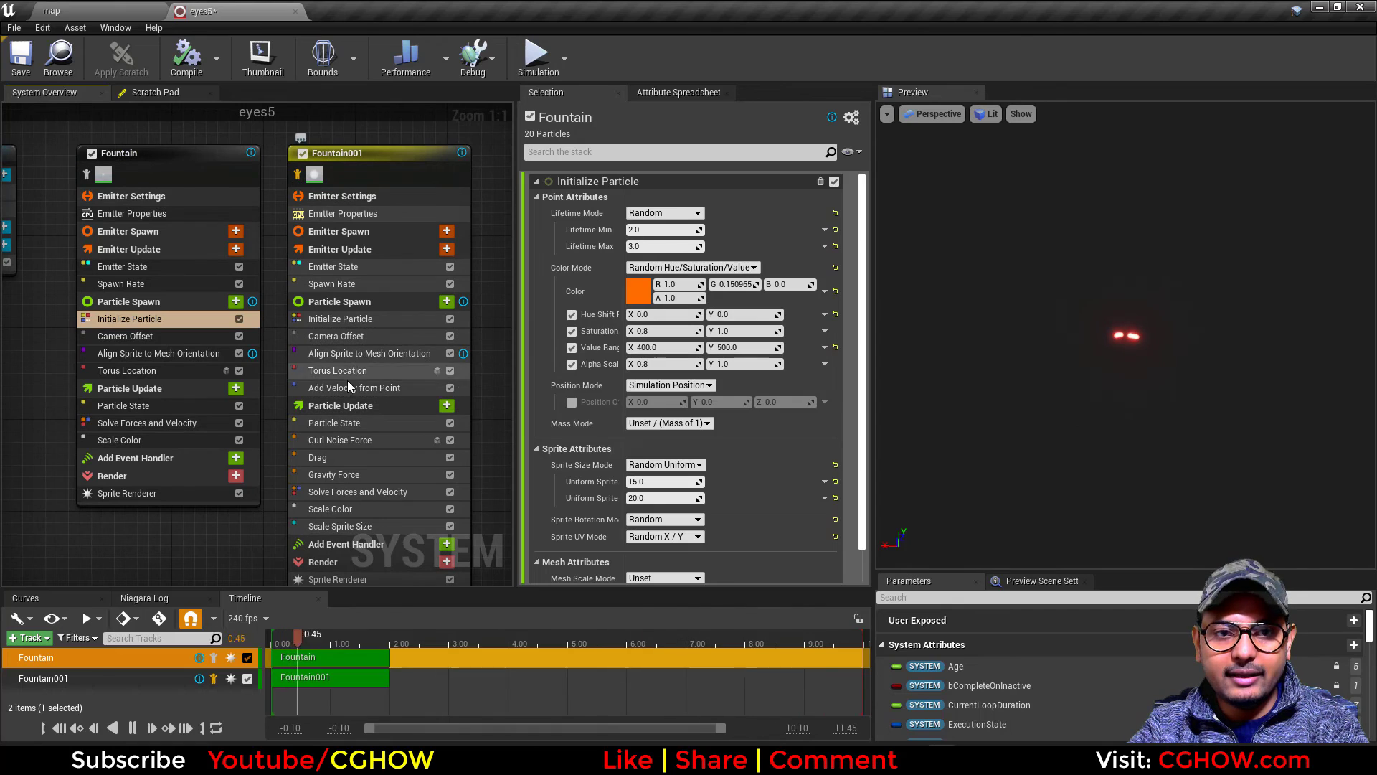
left_click(347, 387)
left_click(379, 372)
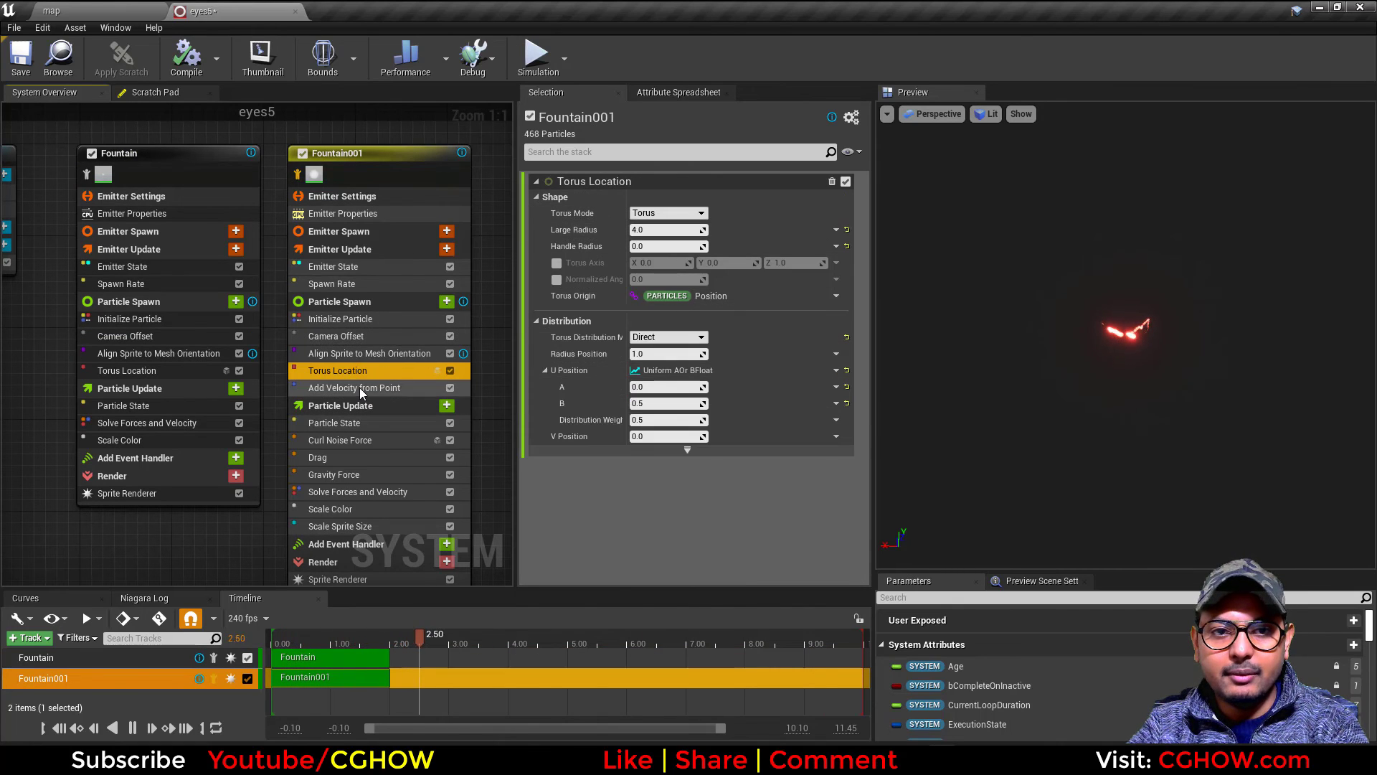
left_click(359, 388)
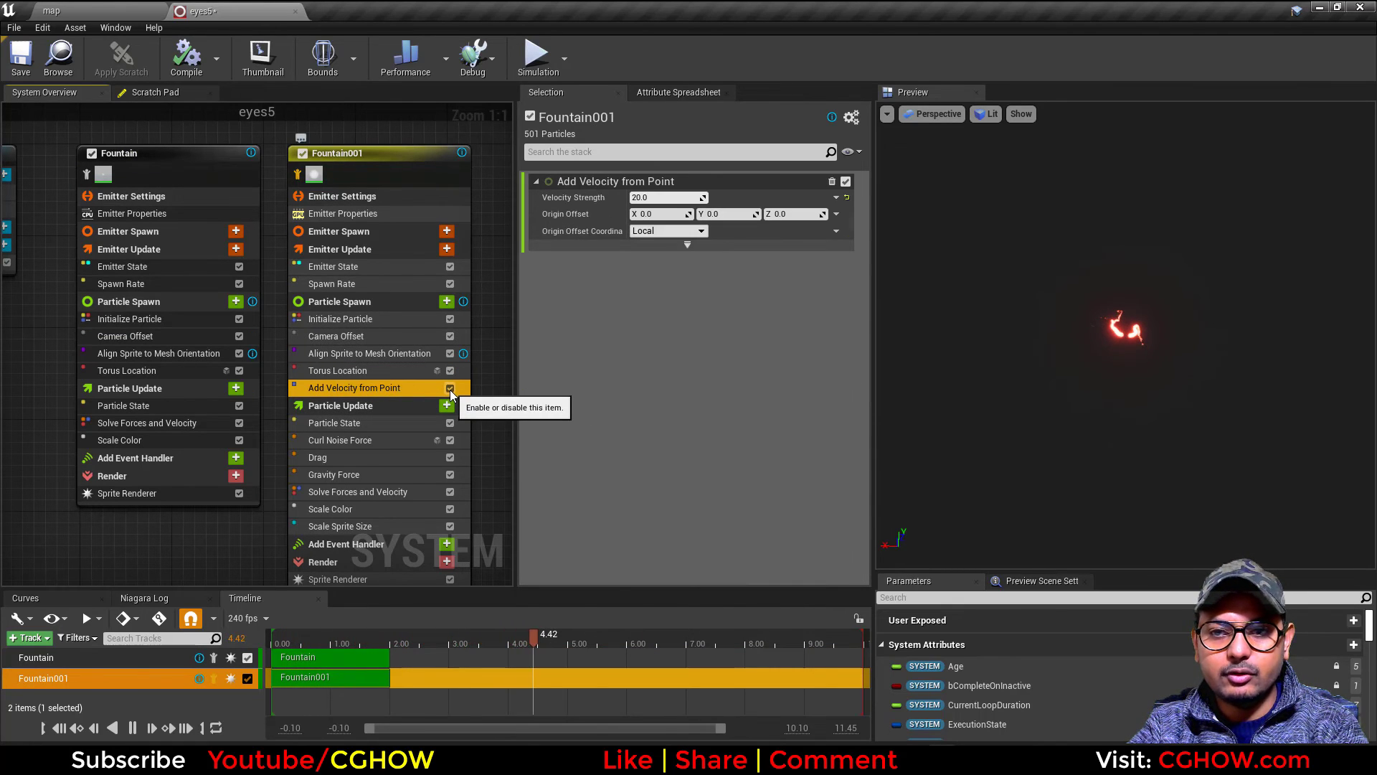
Disable the Add Velocity from Point, Curl Noise Force and Gravity Force modules on Fountain001 and check the effect in the preview.
left_click(450, 388)
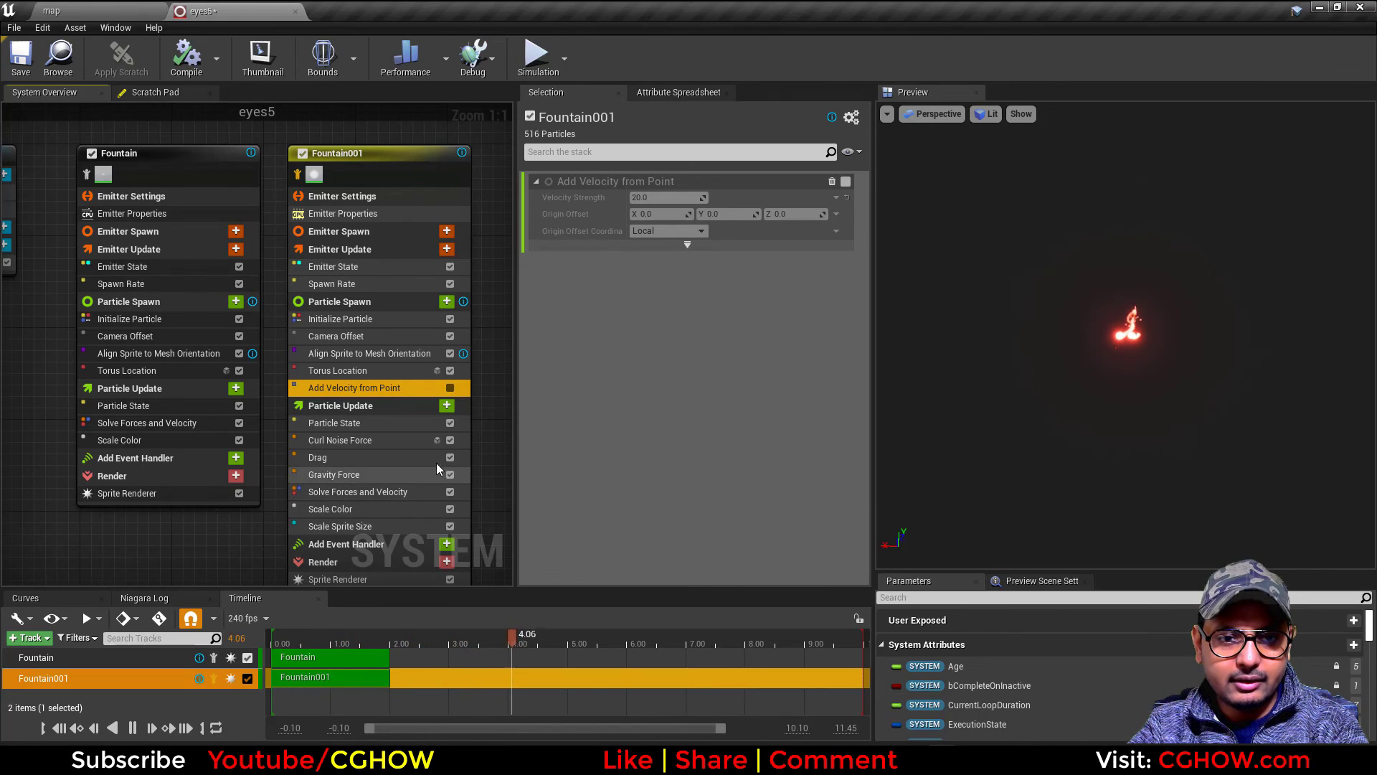
left_click(450, 440)
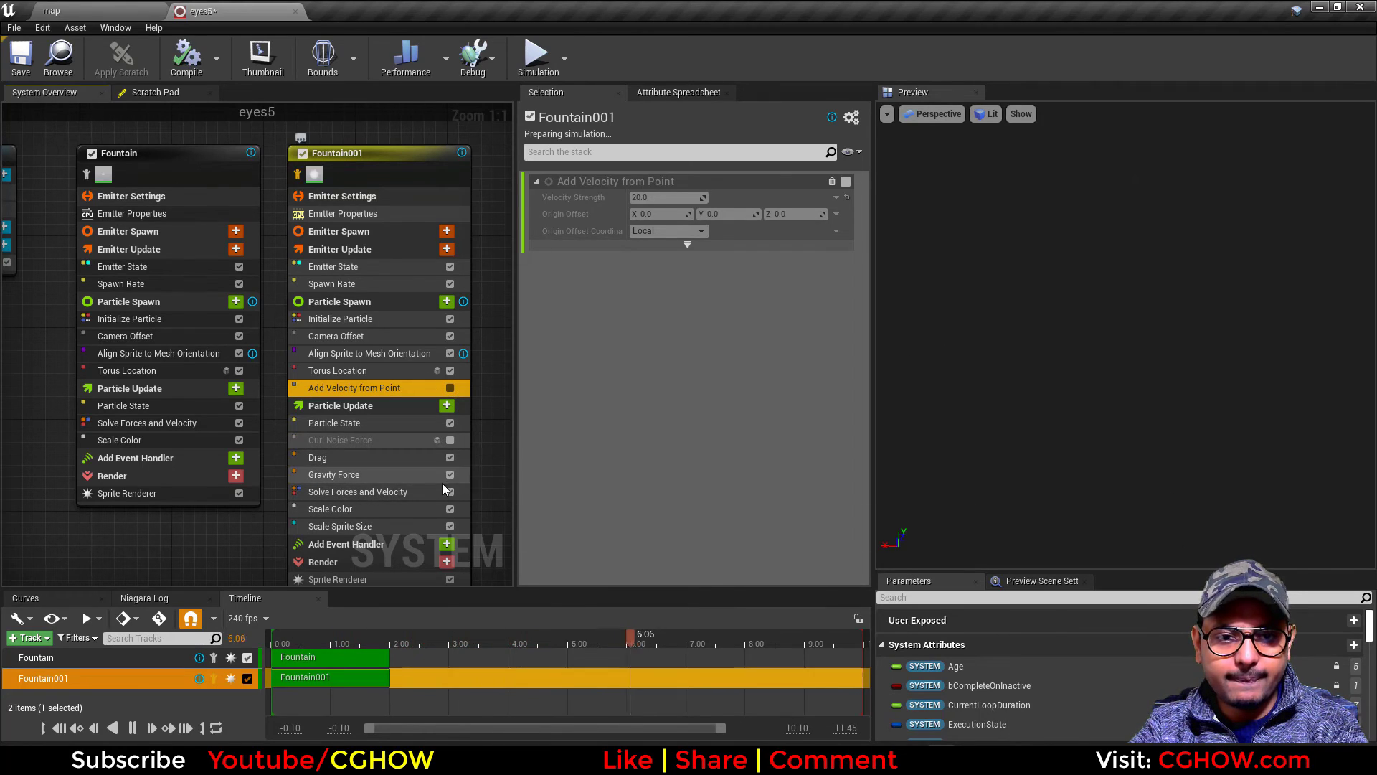
left_click(448, 475)
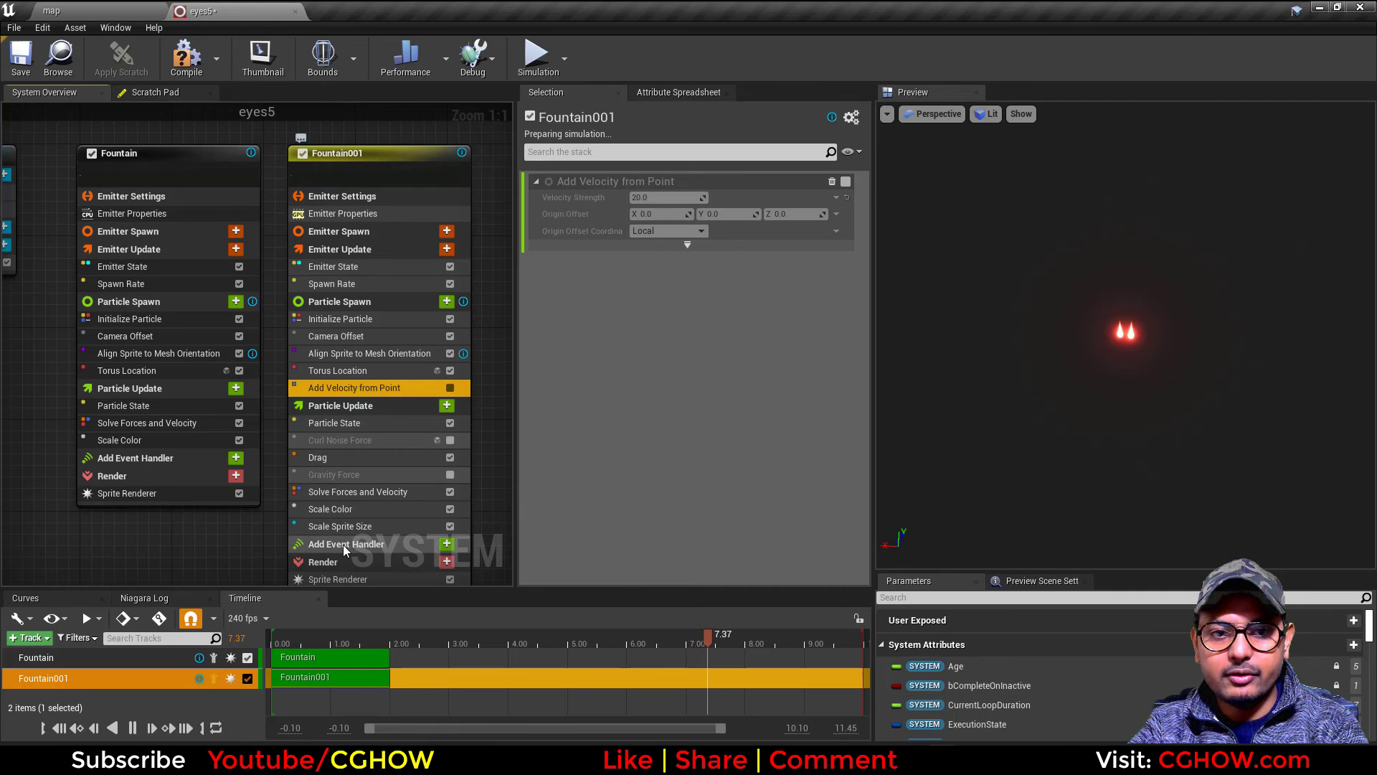
mouse_move(1134, 373)
right_mouse_down()
mouse_move(1134, 430)
mouse_move(1135, 388)
right_mouse_up()
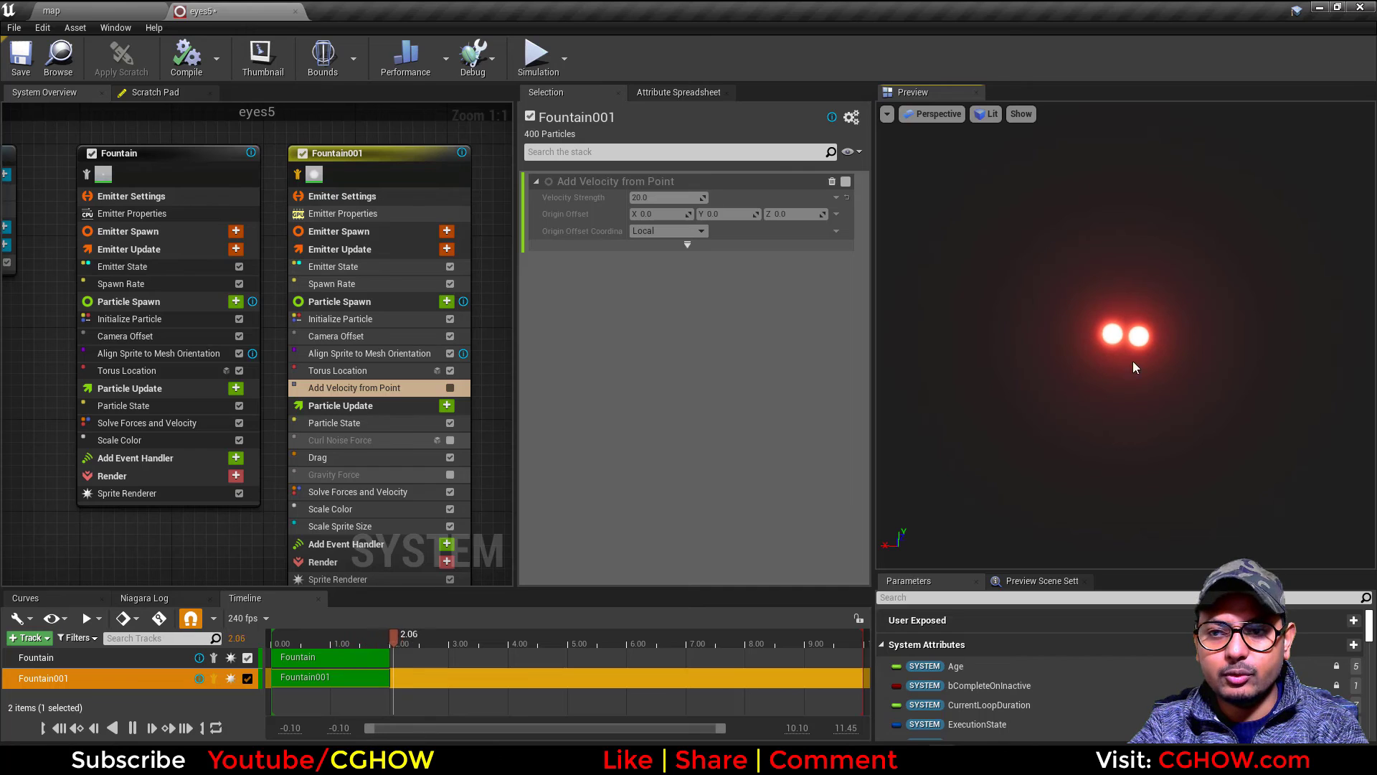
Re-enable the Add Velocity from Point, Curl Noise Force and Gravity Force modules on Fountain001, checking the effect in the preview.
left_click(449, 388)
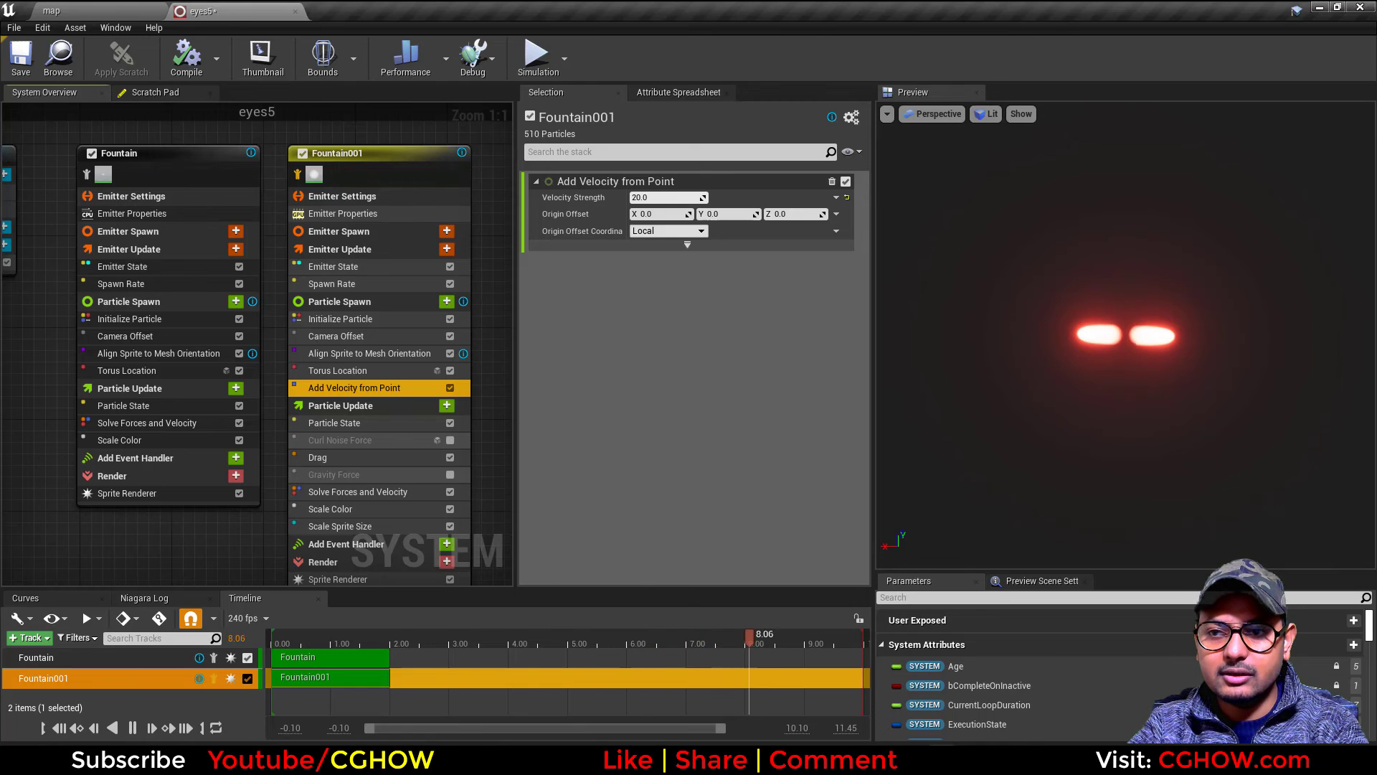
left_click(449, 439)
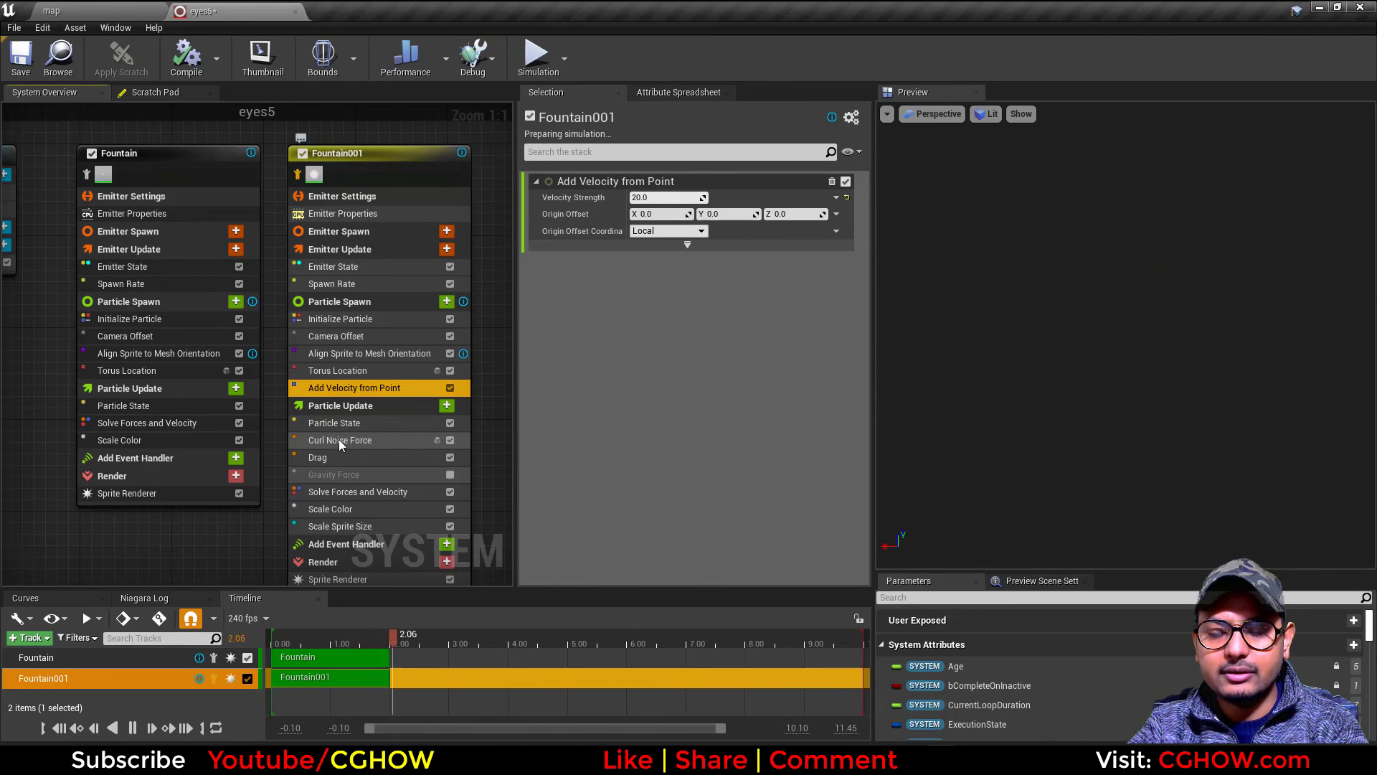
left_click(450, 474)
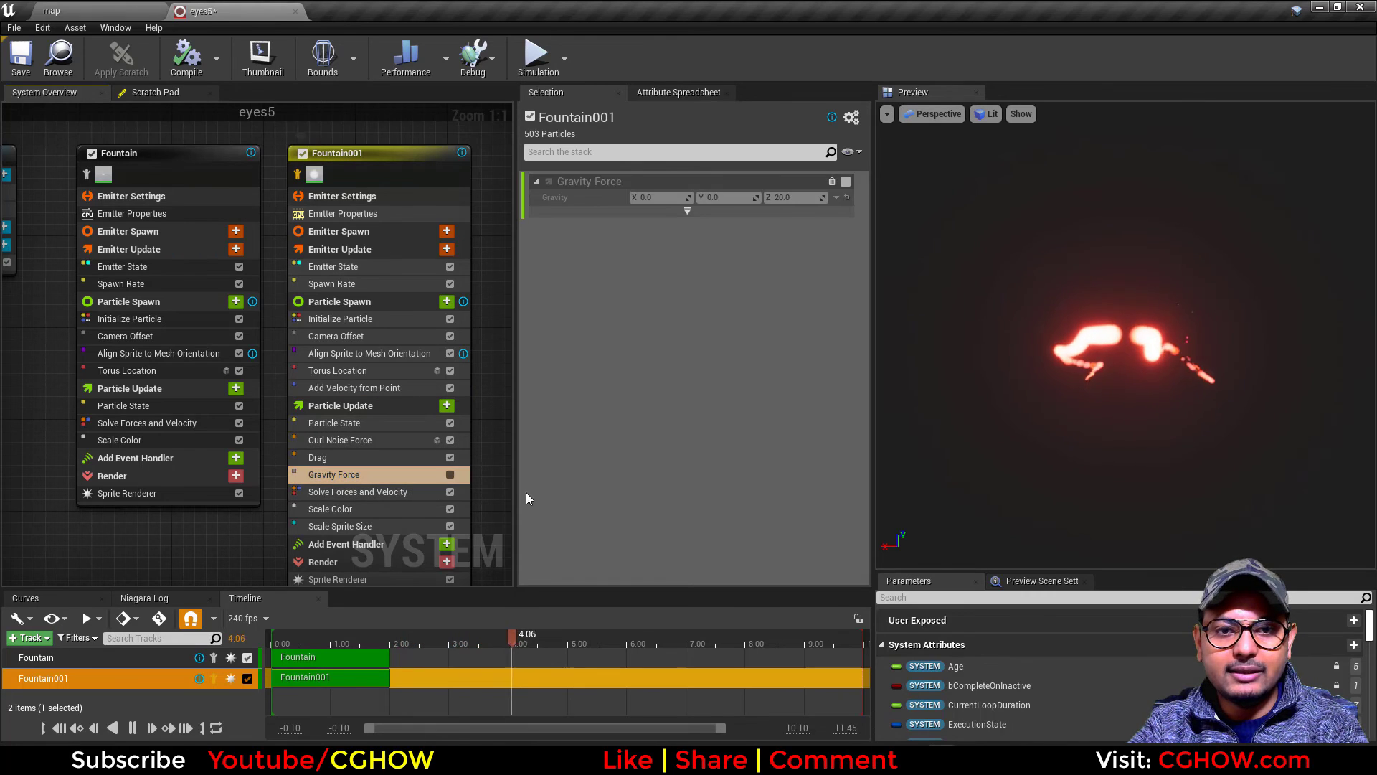
left_click(422, 476)
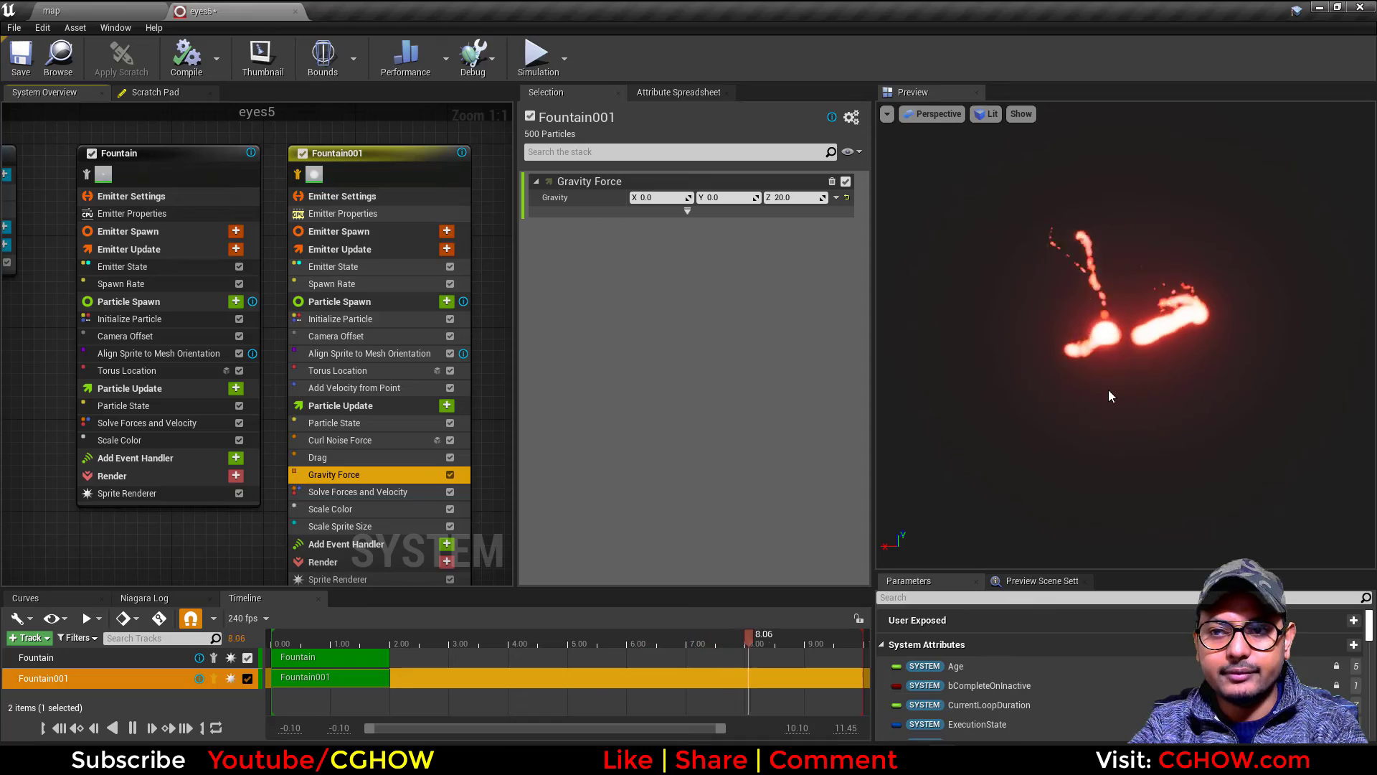
Close the eyes5 system and open the Niagara system used by the sequence's Fire 1 track, viewing its flames from another angle.
middle_click(210, 7)
left_click(87, 670)
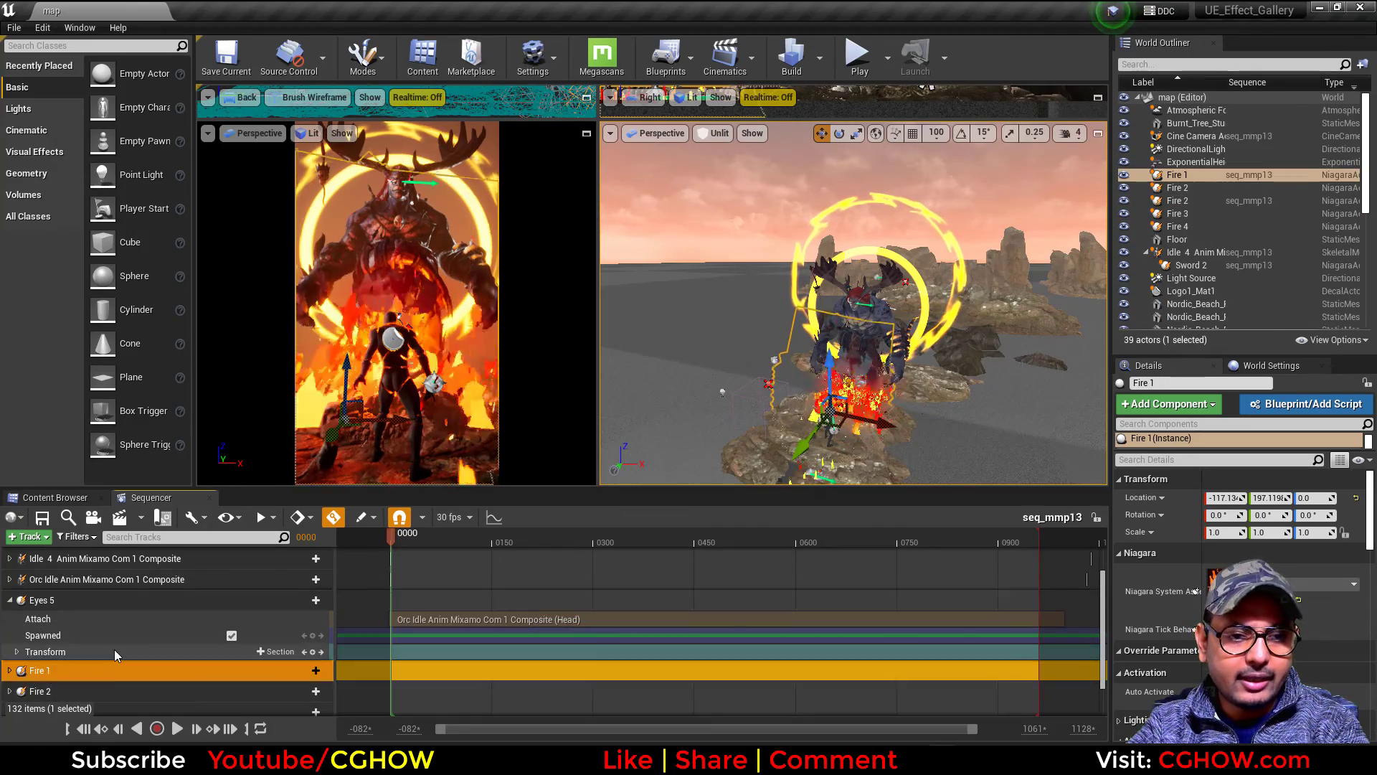
scroll(115, 648, "down", 2)
left_click(67, 644)
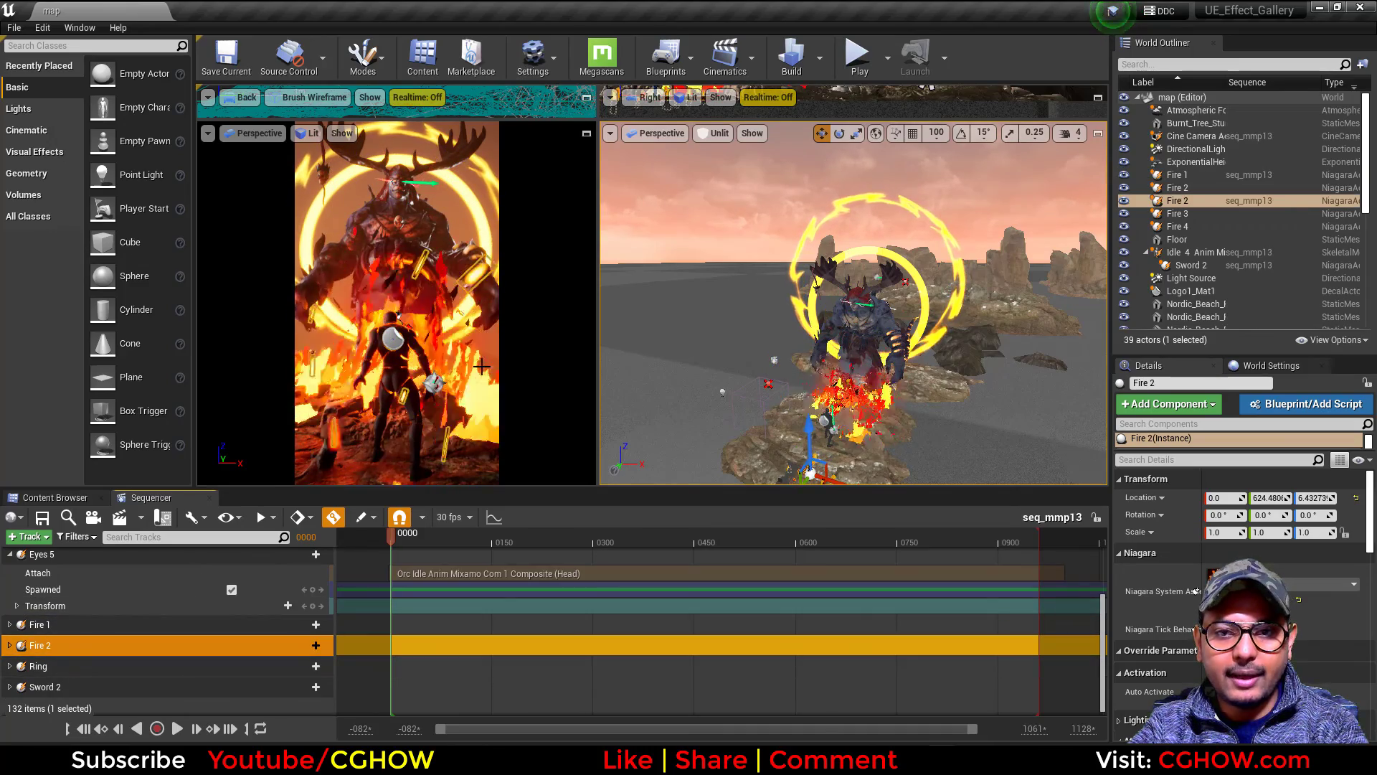
left_click(43, 624)
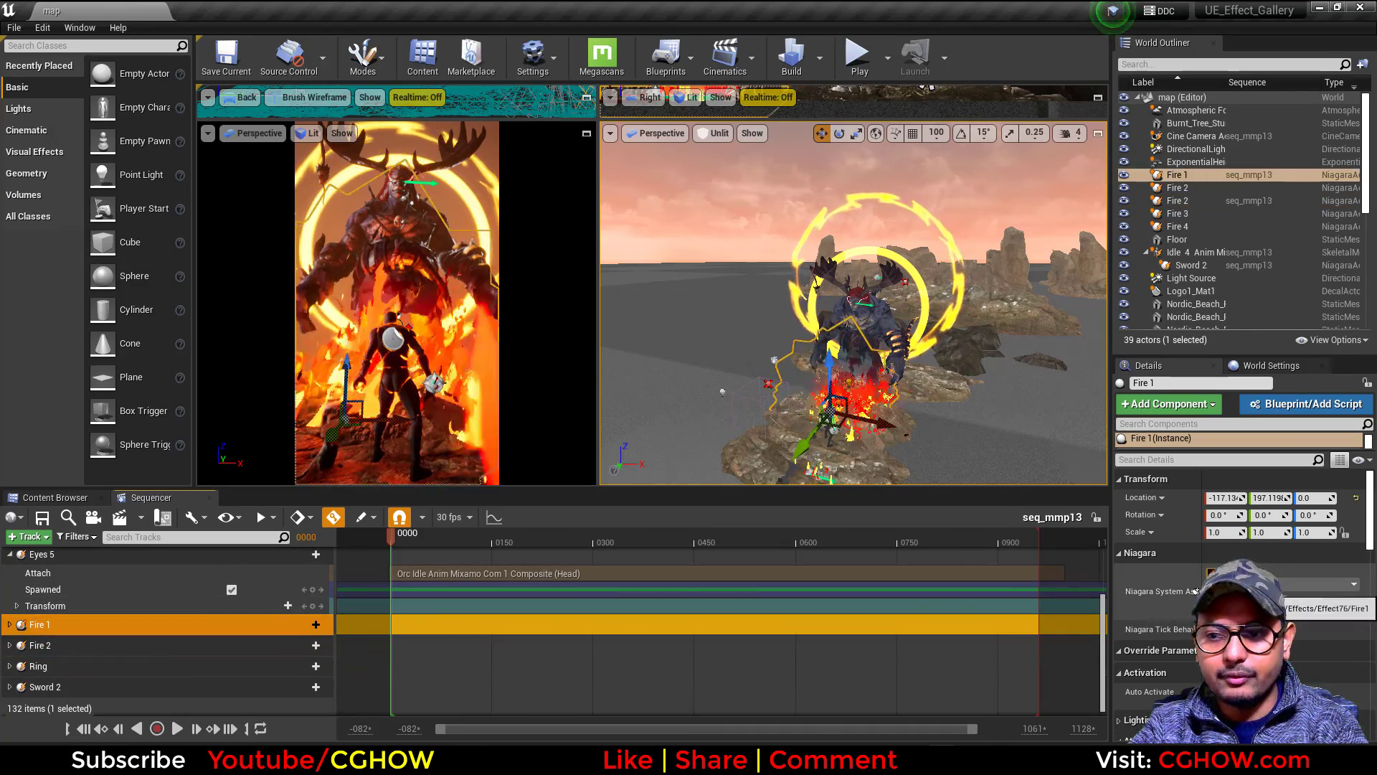
double_click(1225, 588)
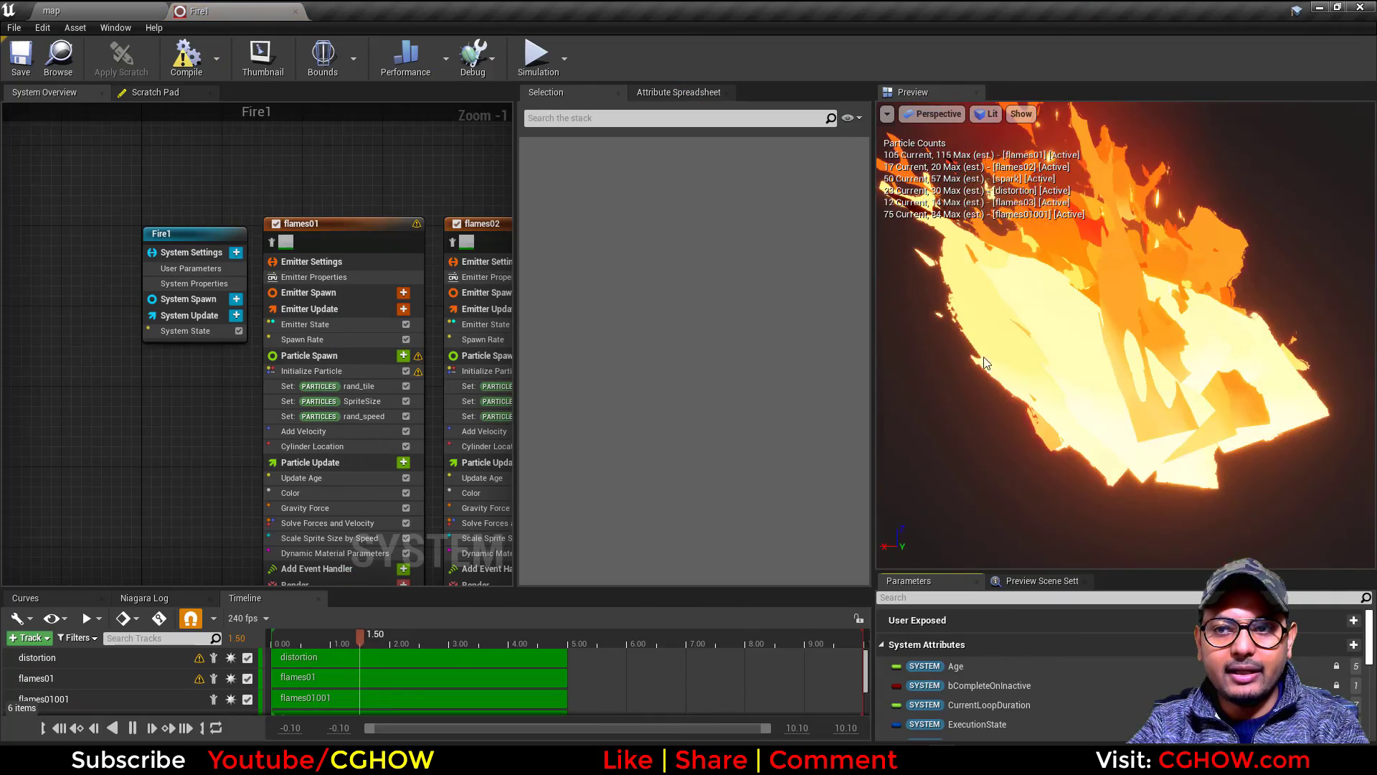
left_click_drag(1175, 395, 998, 394)
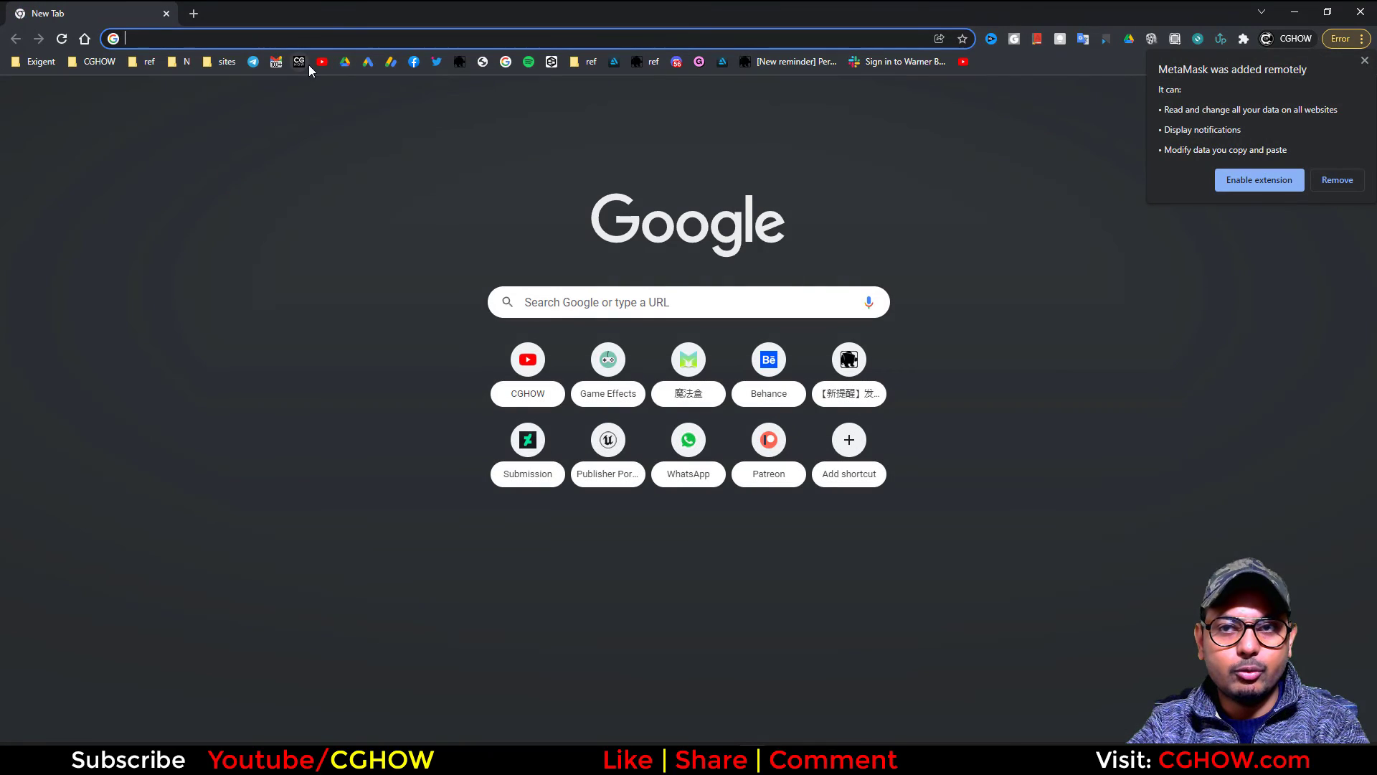
Switch to Chrome, open the CGHOW YouTube channel's videos with the MetaMask extension enabled, and search the channel for "fire".
left_click(306, 63)
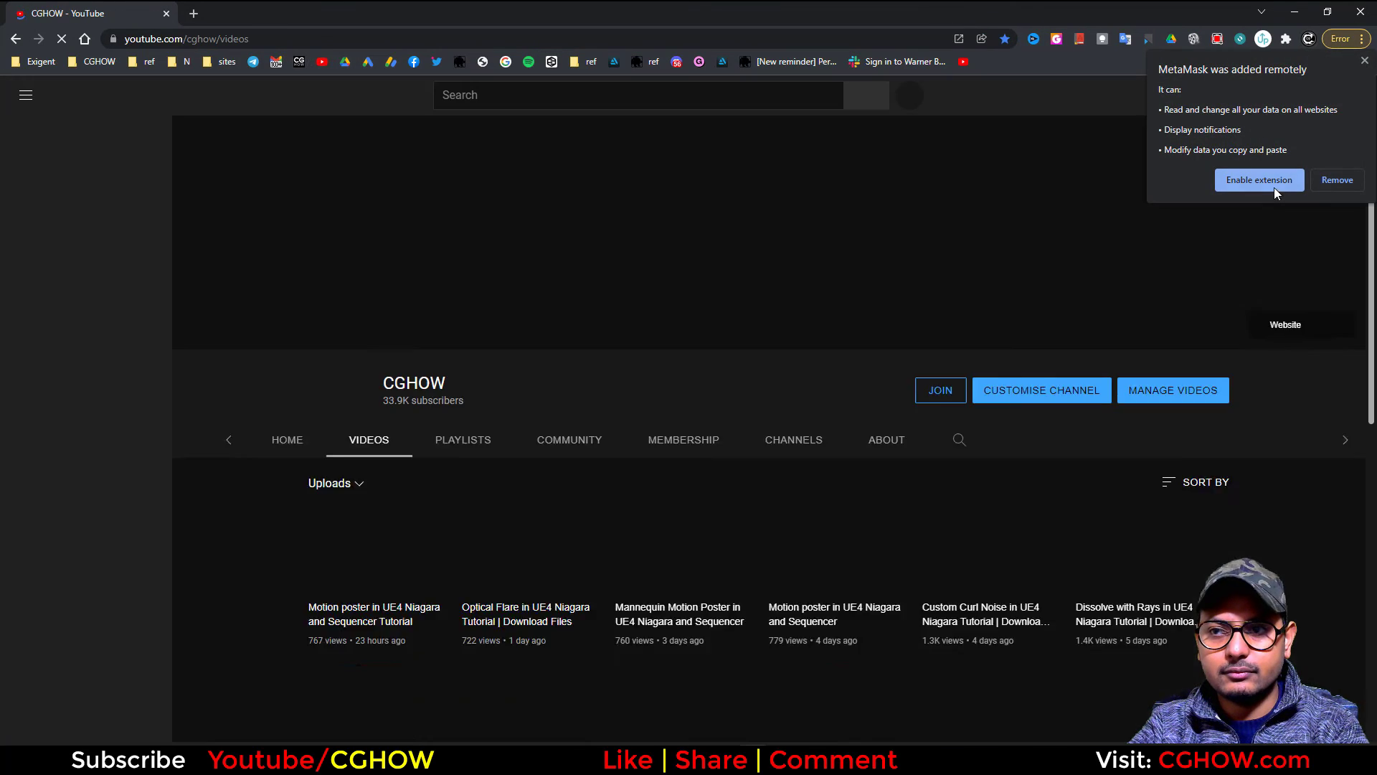
left_click(1270, 186)
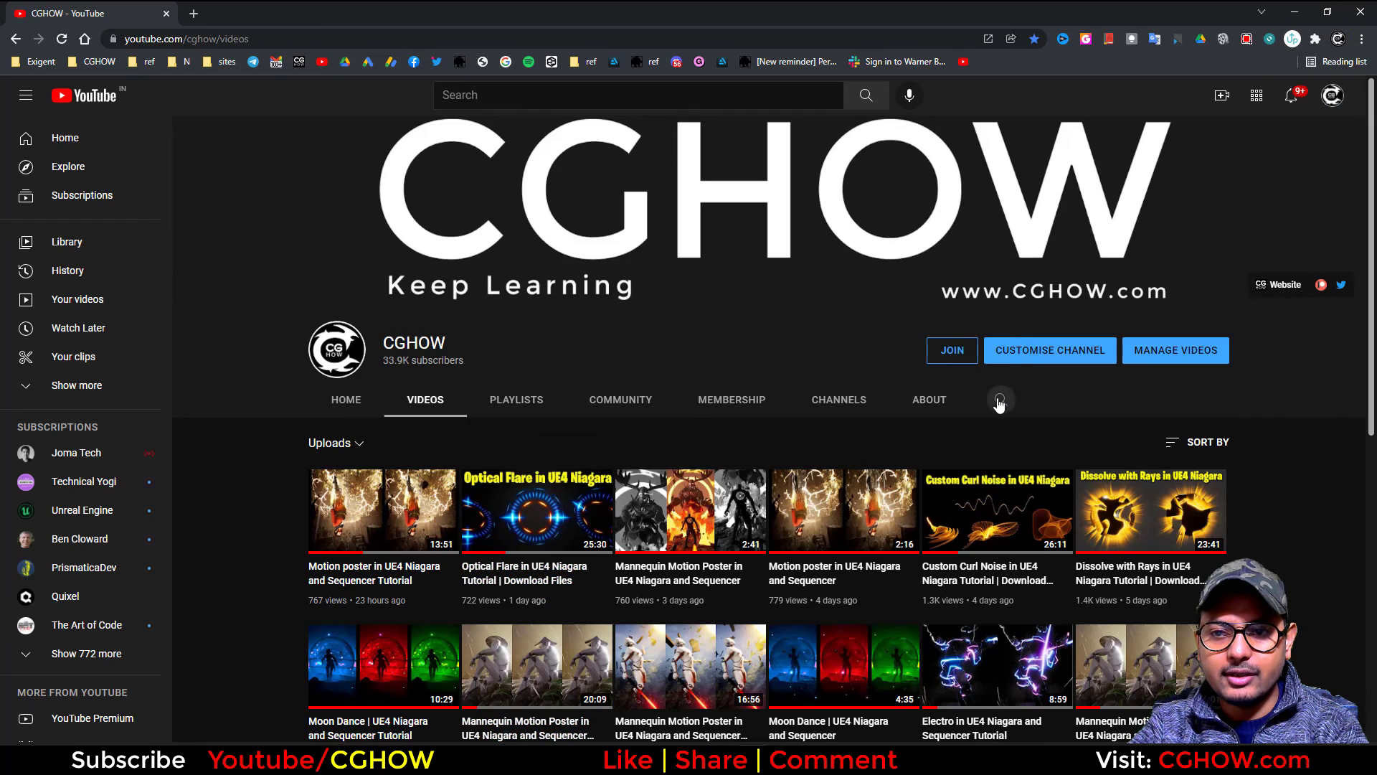
left_click(980, 411)
type("fire")
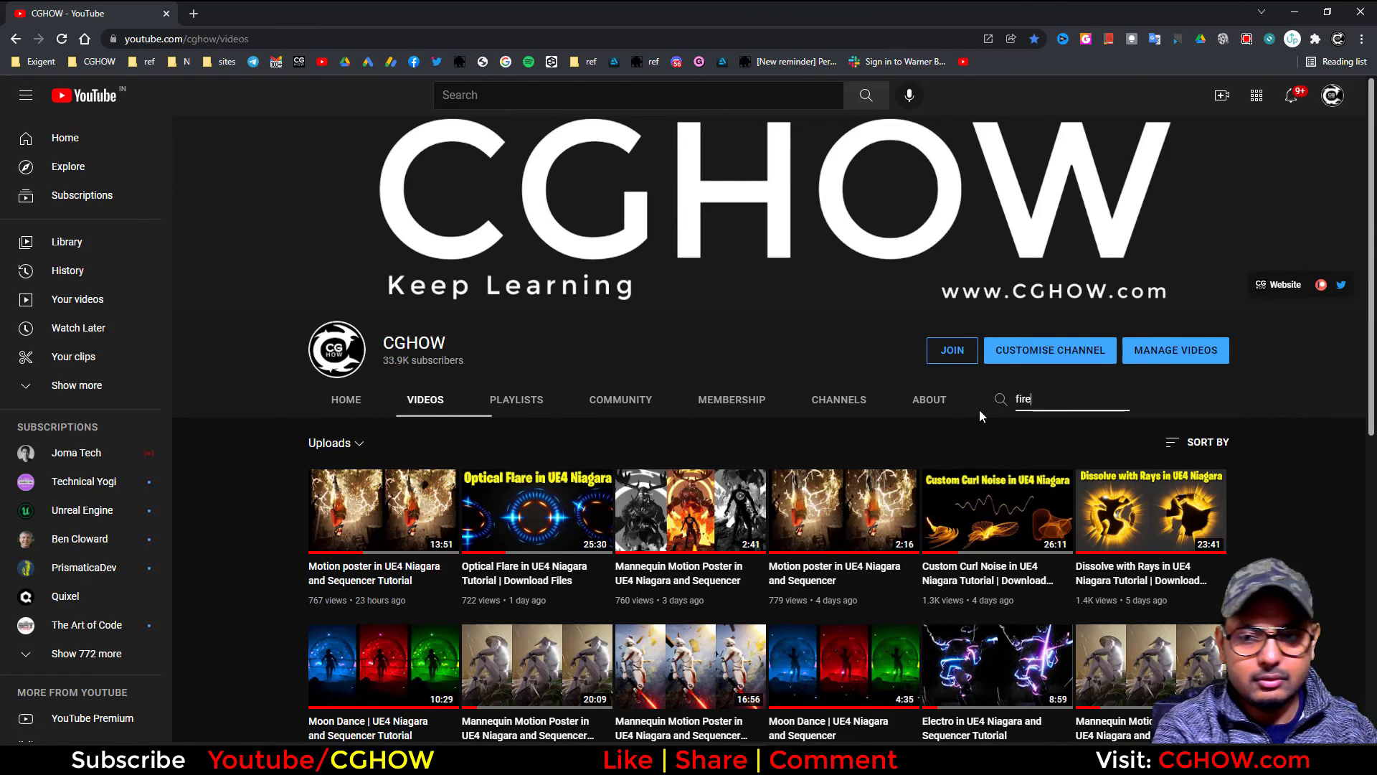
key("Return")
Look through the channel's fire search results for Niagara fire, stylized fire and flamethrower tutorials.
scroll(170, 386, "down", 3)
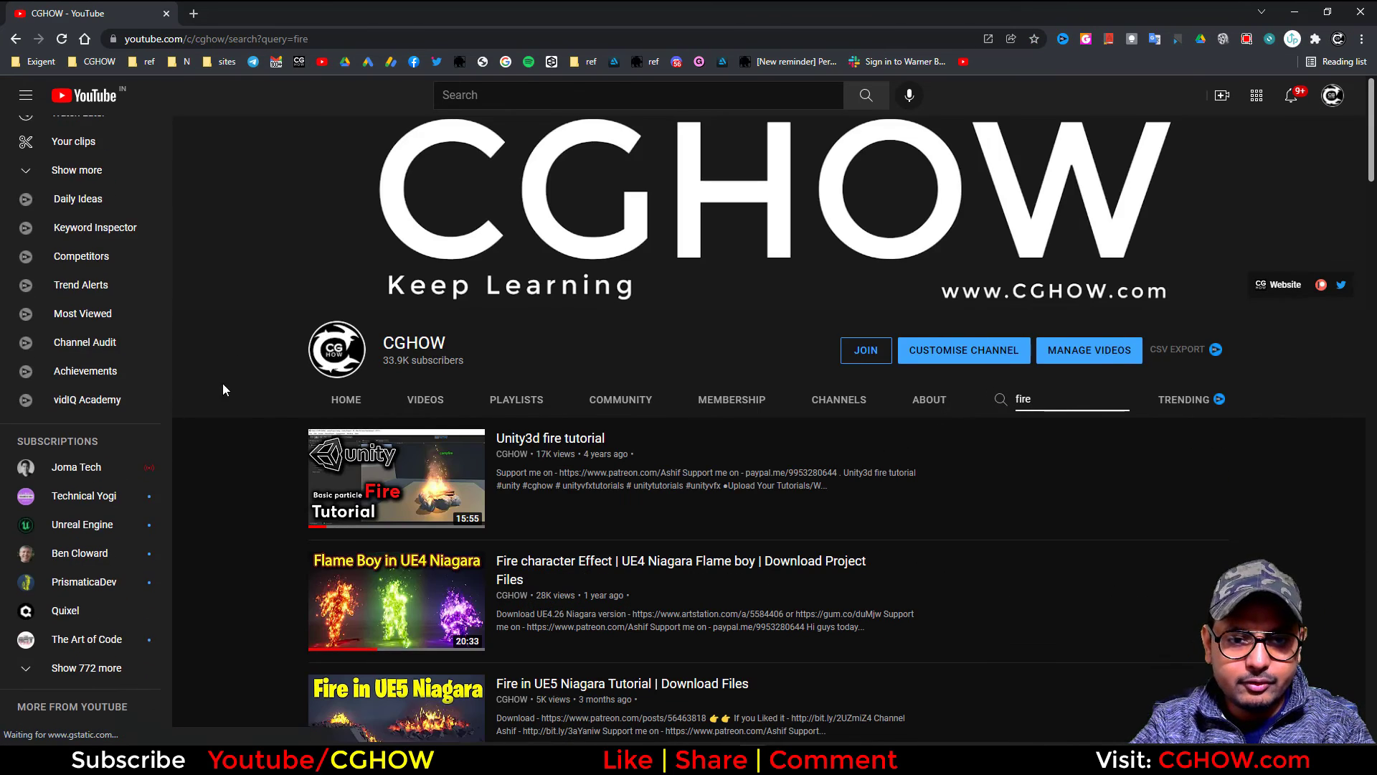
key("ctrl+w")
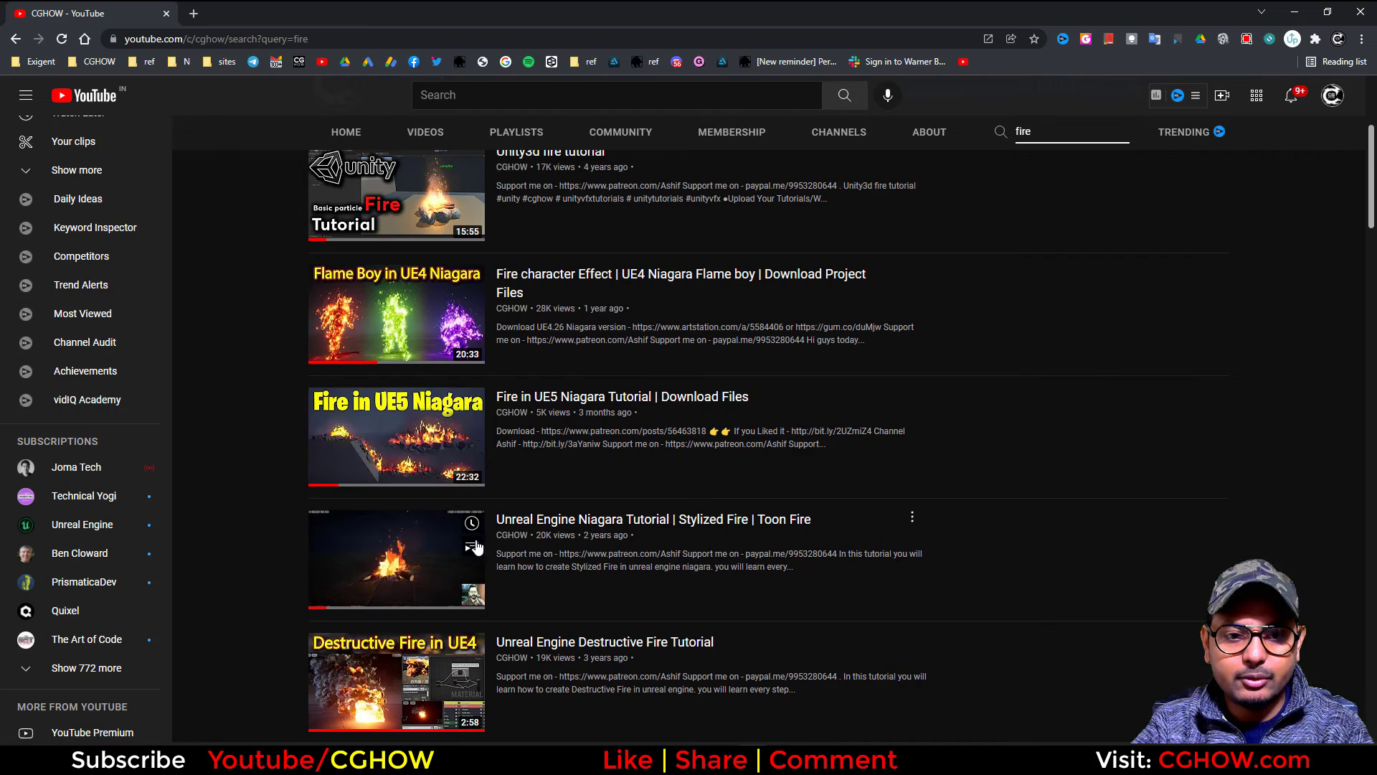
scroll(340, 535, "down", 6)
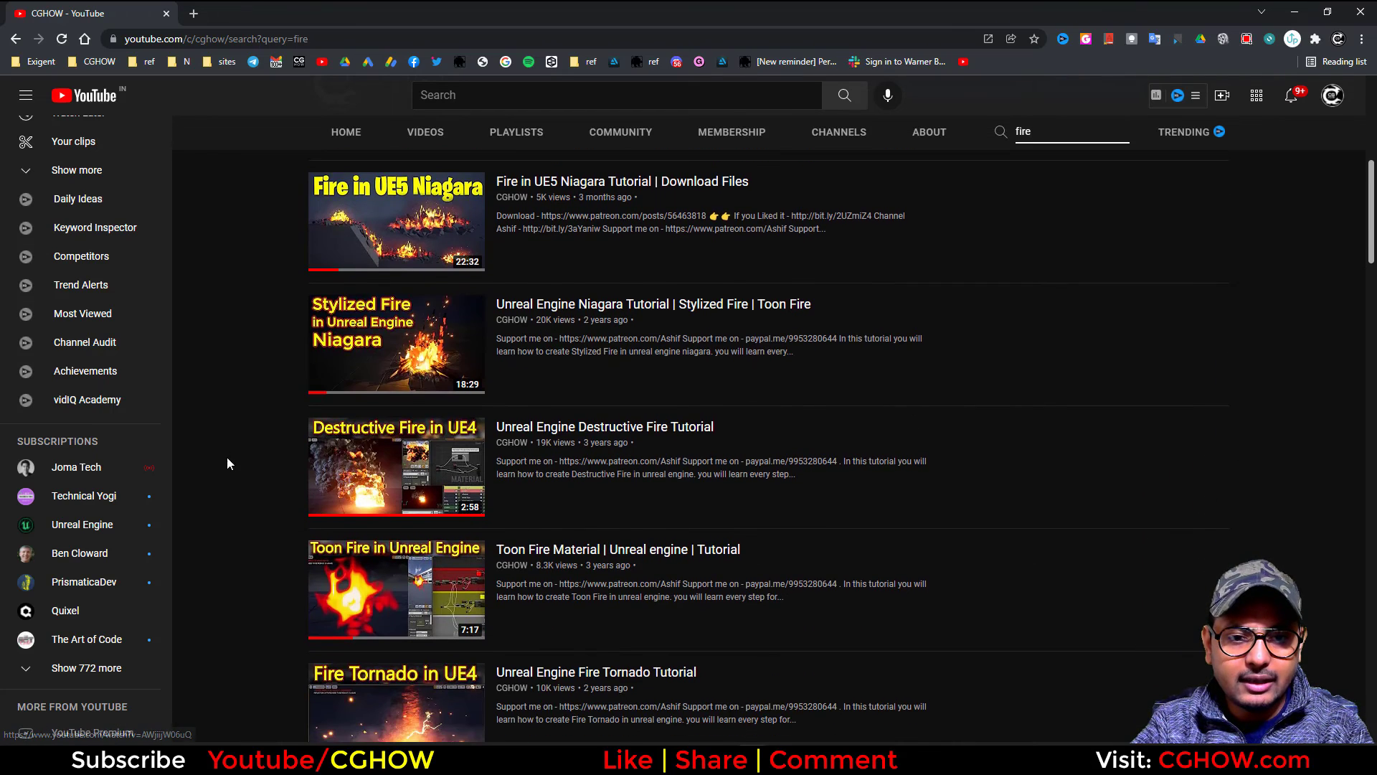
scroll(238, 445, "down", 9)
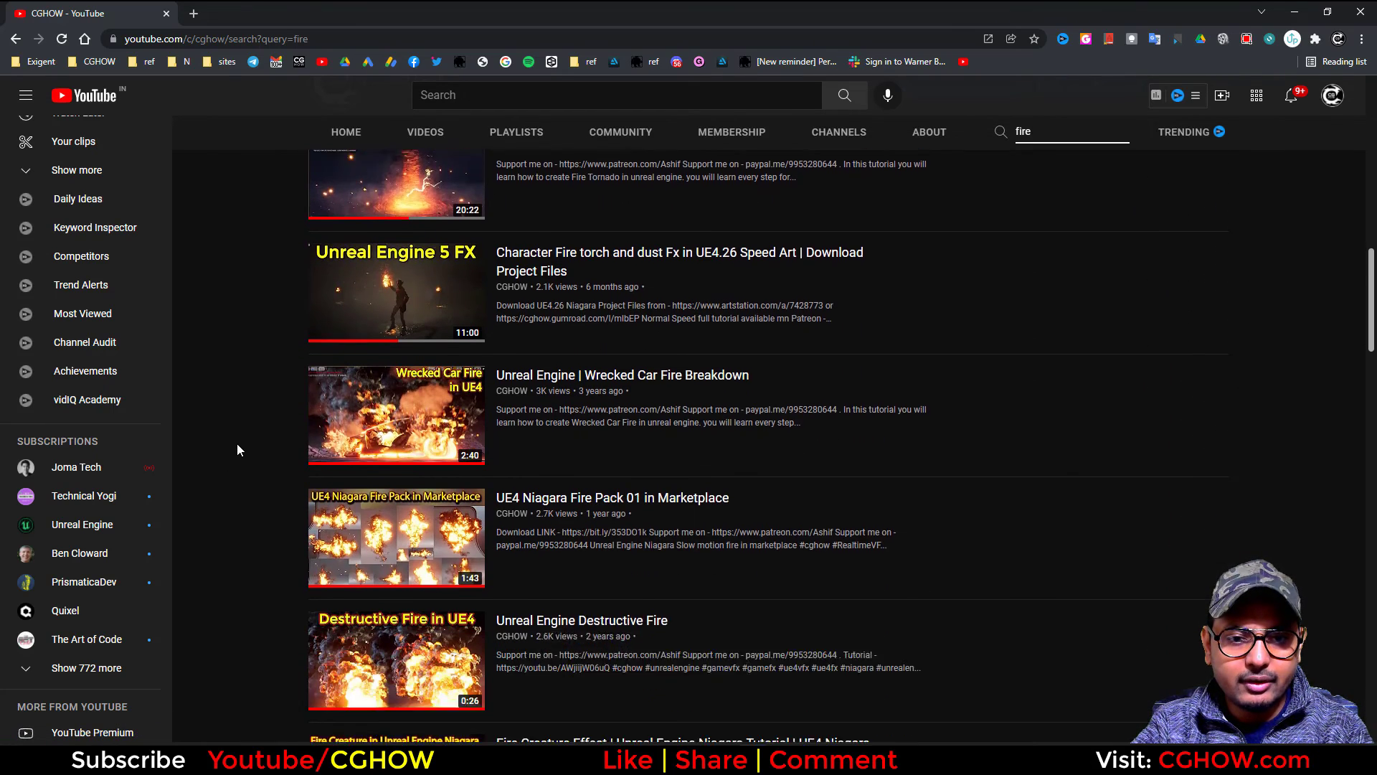
scroll(237, 446, "down", 13)
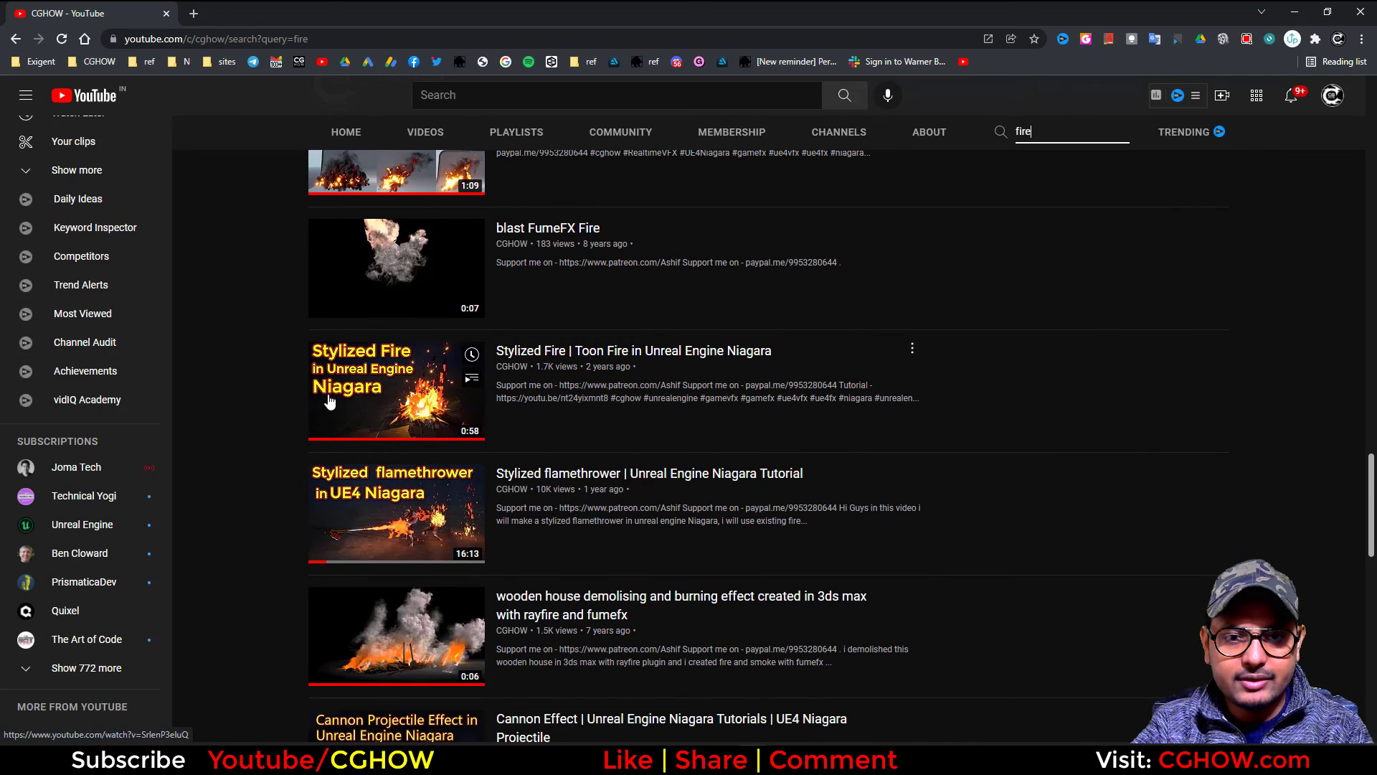
scroll(273, 502, "down", 3)
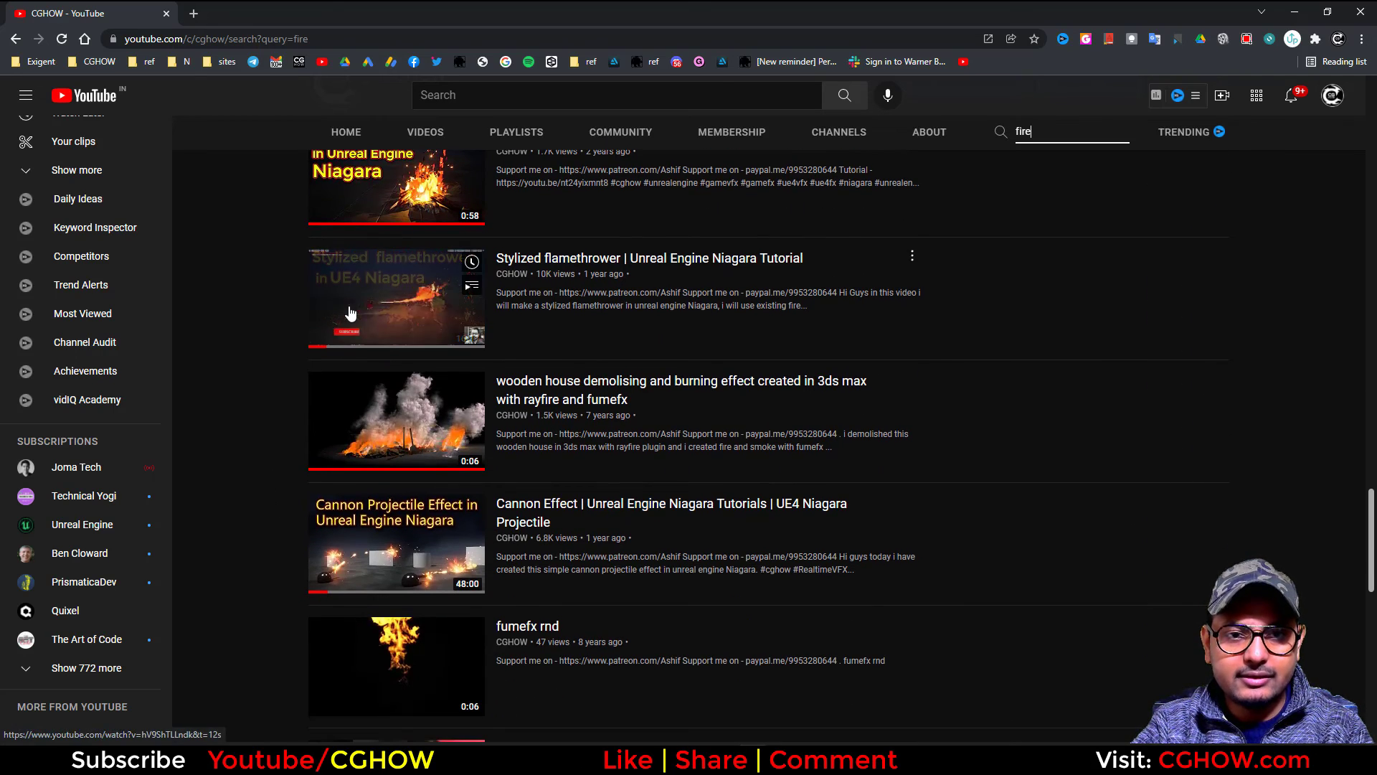
scroll(276, 327, "down", 4)
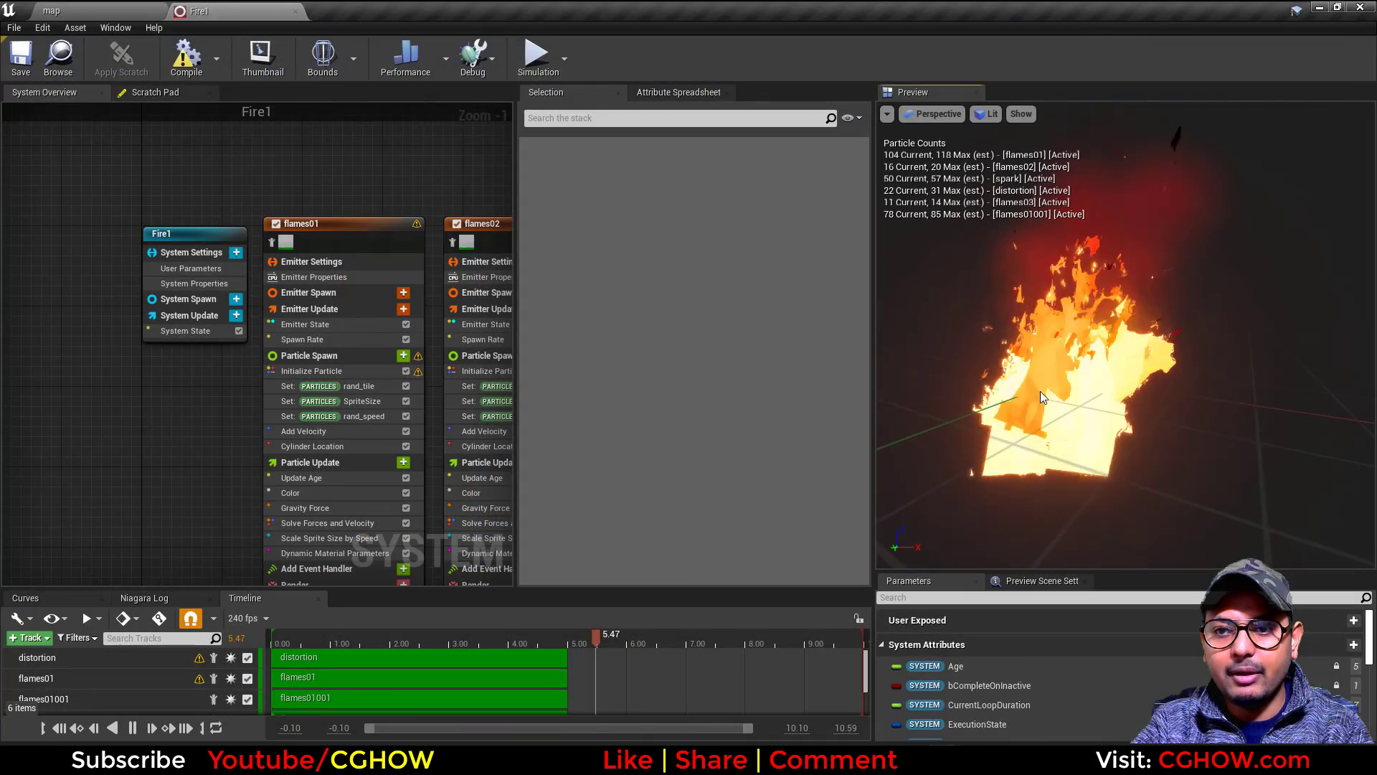
Switch back to Unreal Engine and examine the Fire1 flames in the preview along with the module stacks of its flame emitters.
left_click_drag(1163, 370, 1205, 373)
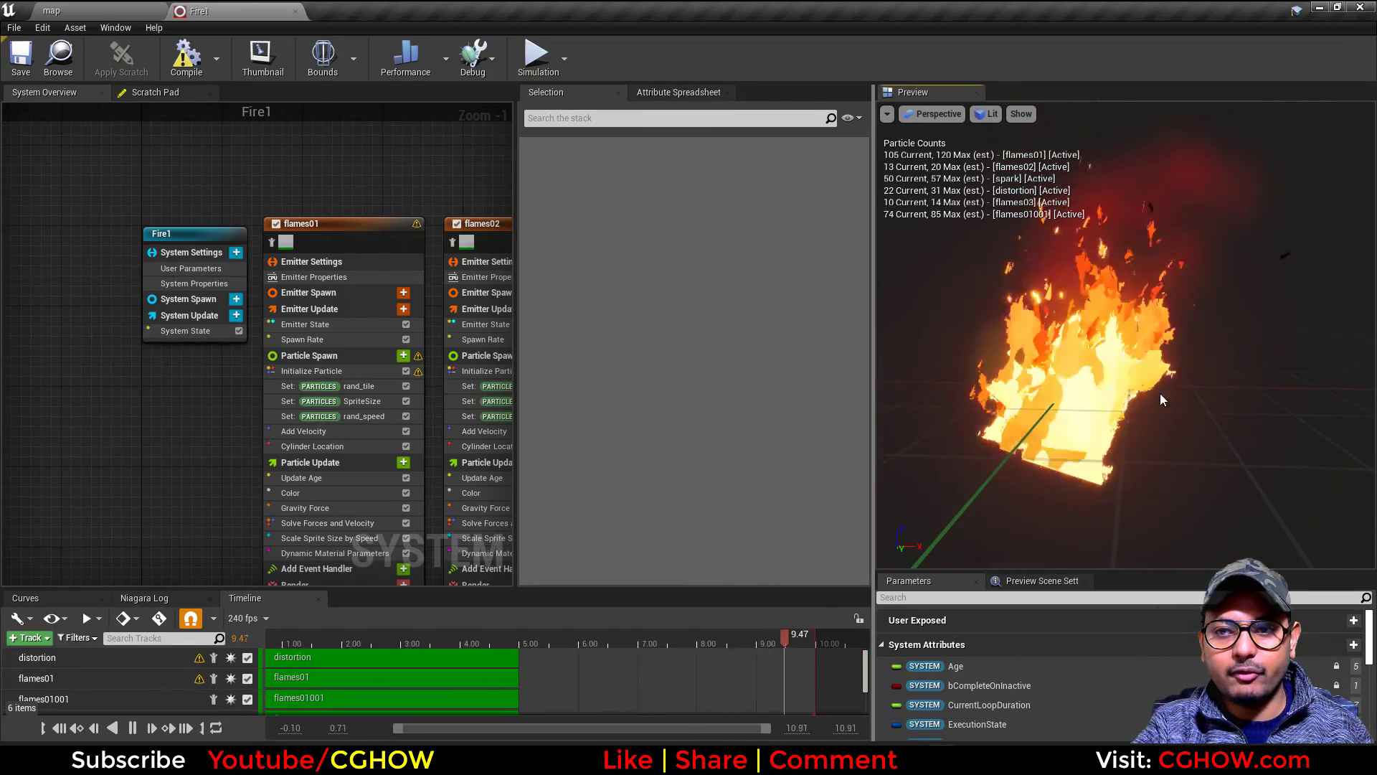
scroll(123, 394, "down", 1)
scroll(123, 394, "down", 1)
scroll(174, 449, "up", 3)
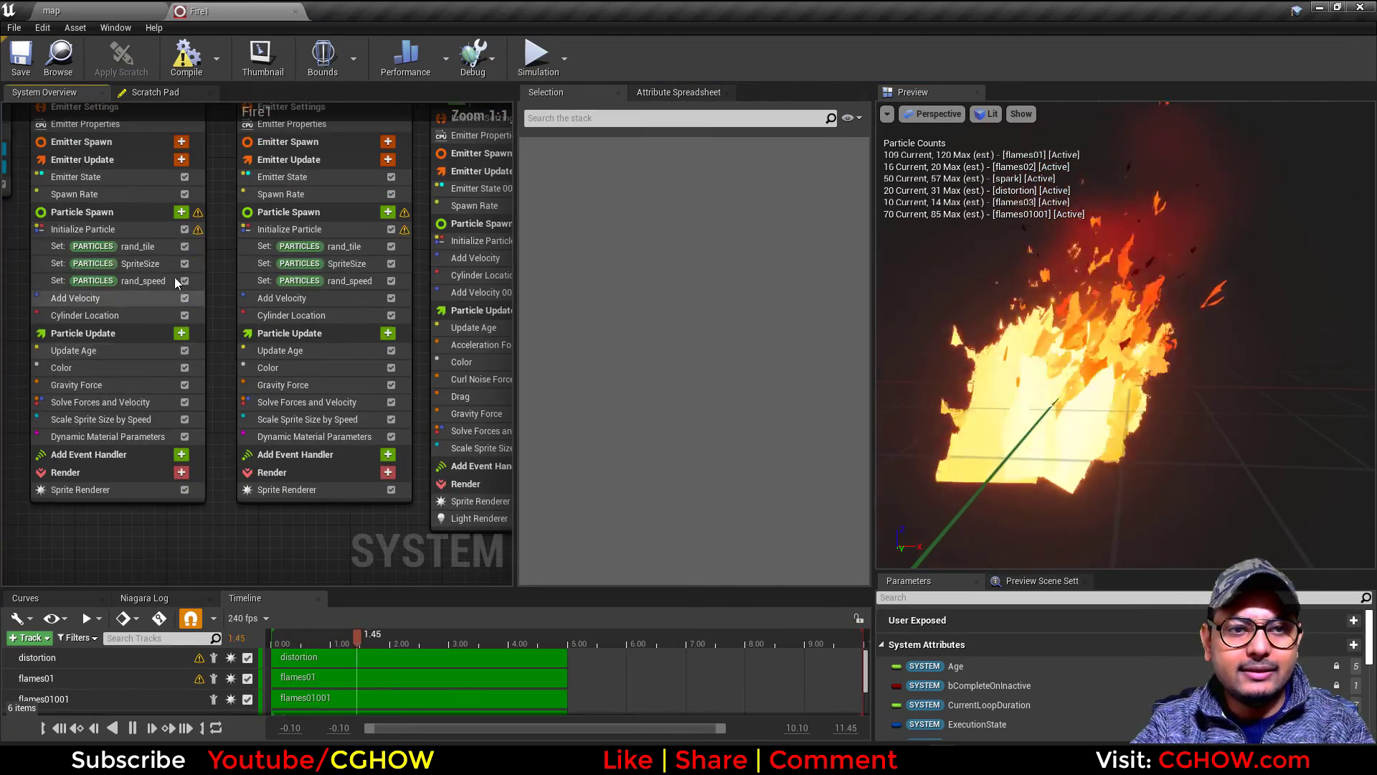
right_click_drag(148, 565, 250, 569)
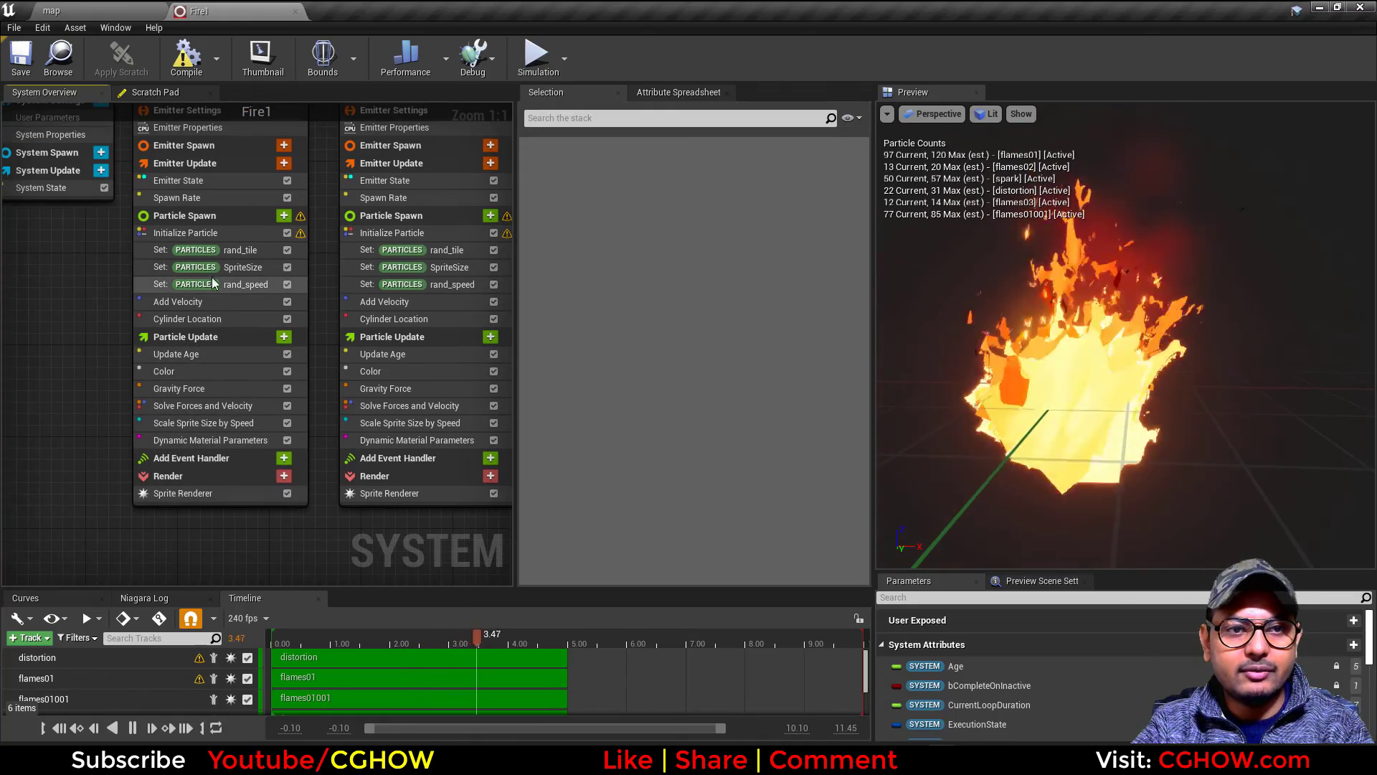